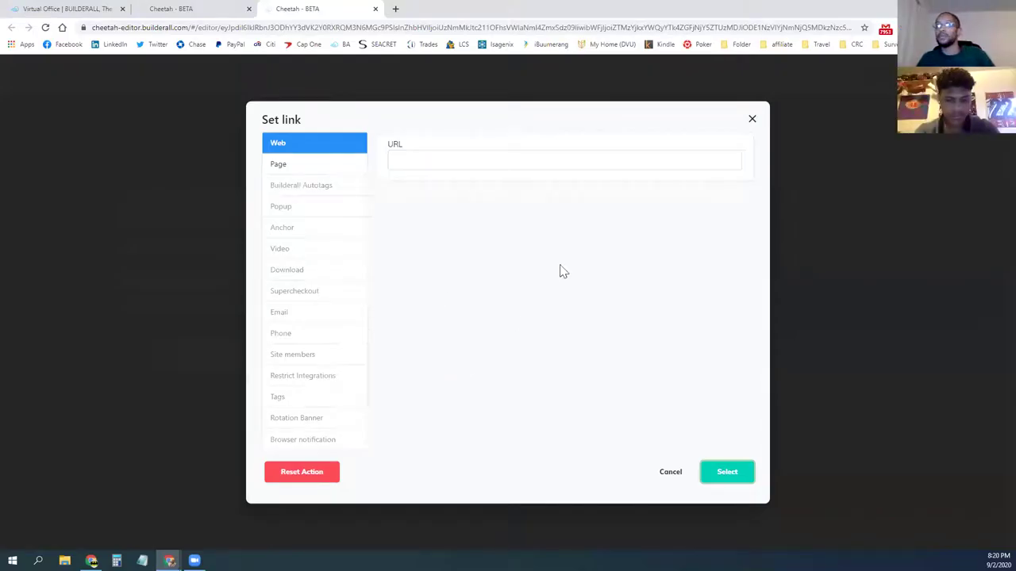
# Step: Cancel the link selection and close the mailing list form's redirect link settings without saving
pyautogui.click(670, 473)
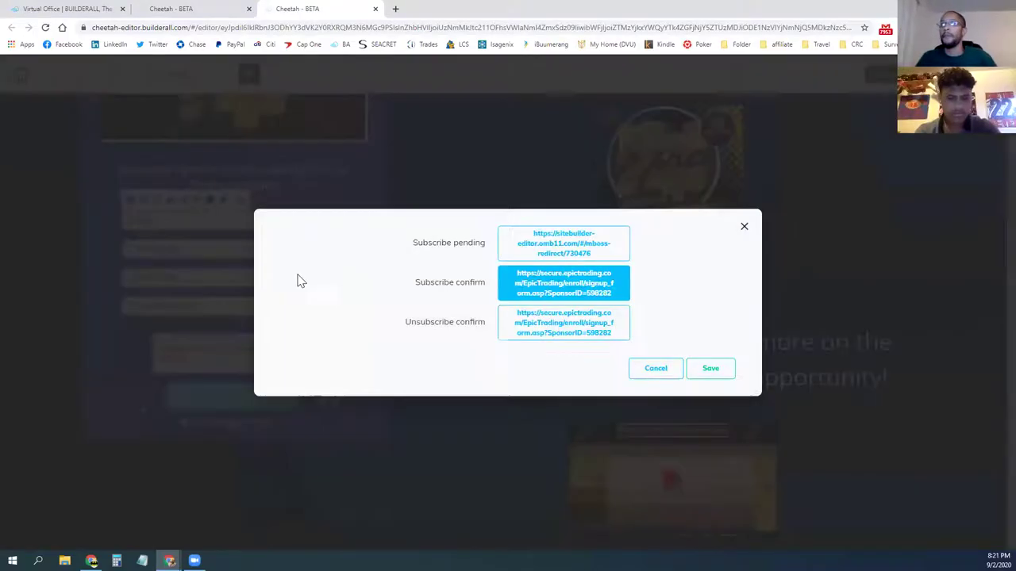
pyautogui.click(503, 182)
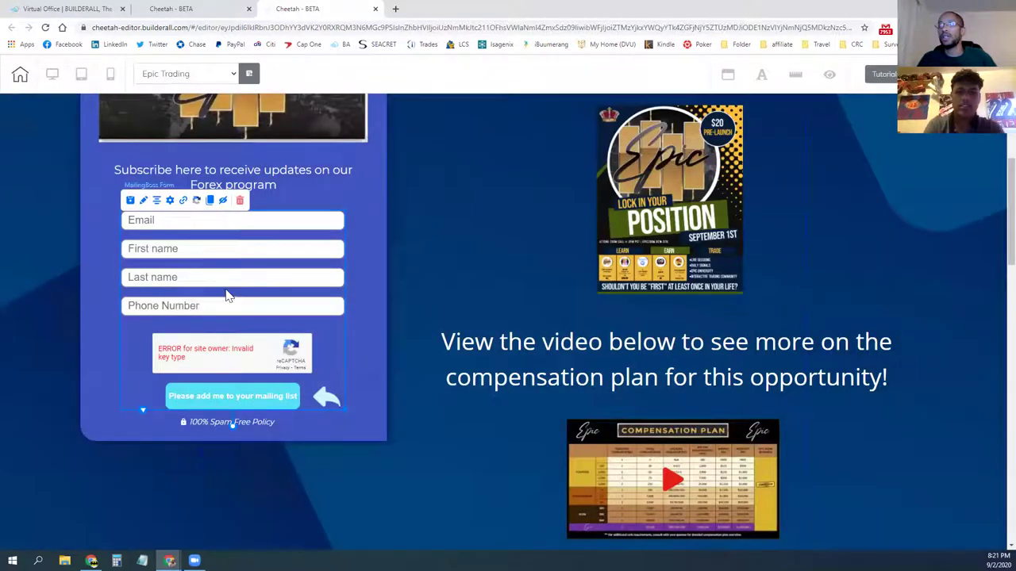
pyautogui.moveTo(177, 220); pyautogui.dragTo(231, 259)
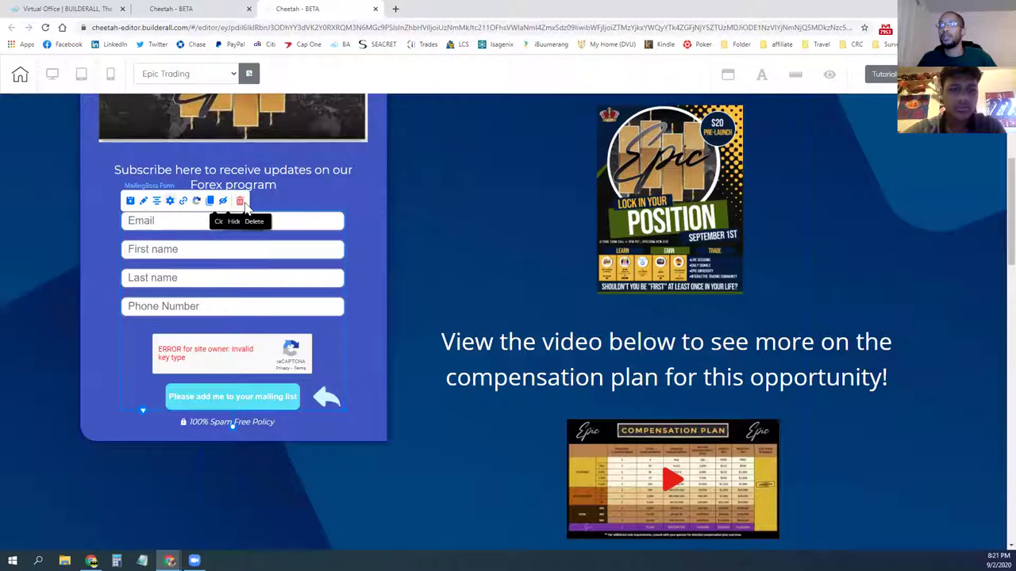
# Step: Inspect the mailing list form's redirect links and the web URL option for Subscribe pending, leaving without saving
pyautogui.click(182, 208)
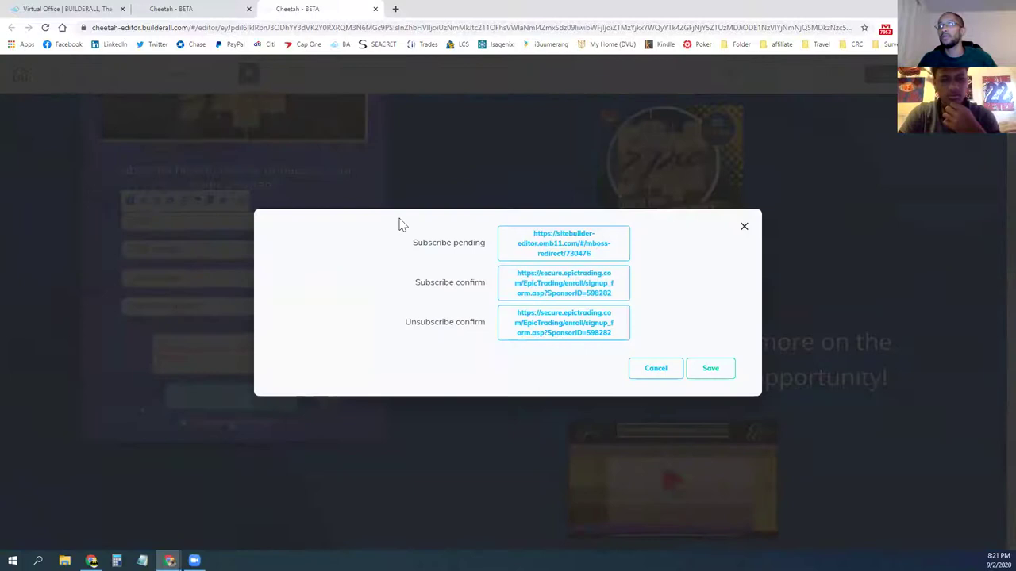
pyautogui.click(545, 250)
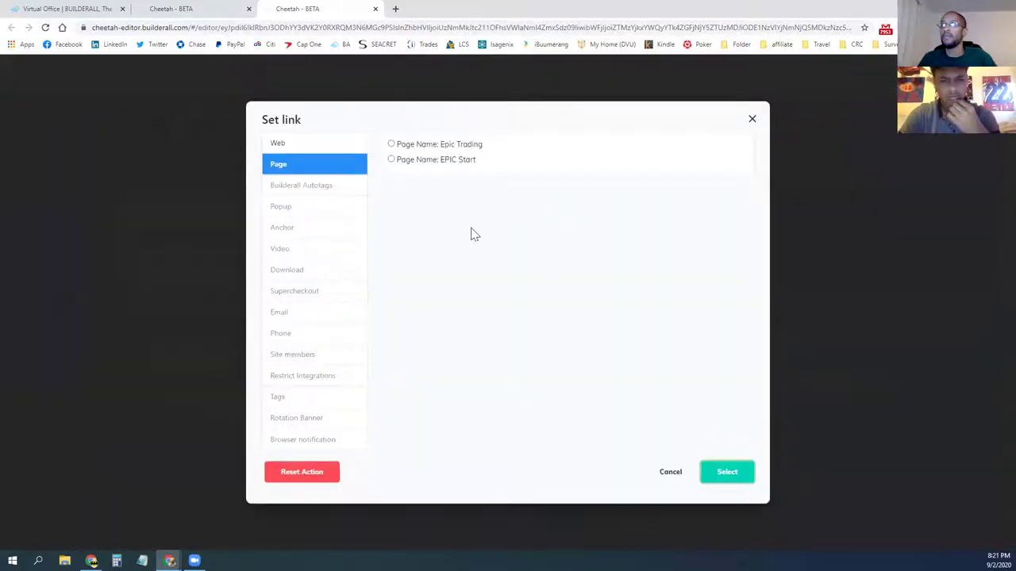
pyautogui.click(308, 144)
pyautogui.click(473, 160)
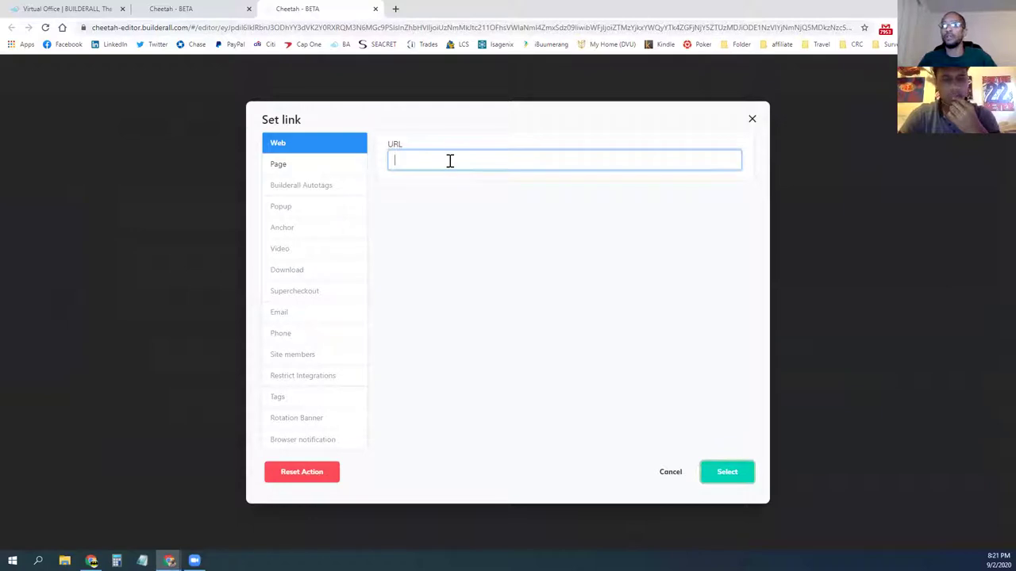
pyautogui.click(671, 476)
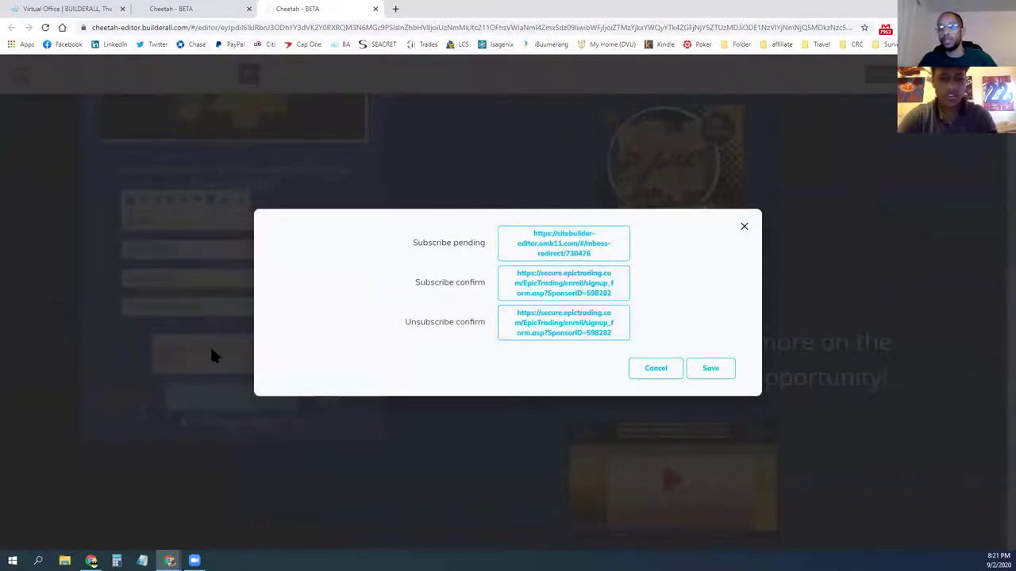
pyautogui.click(653, 370)
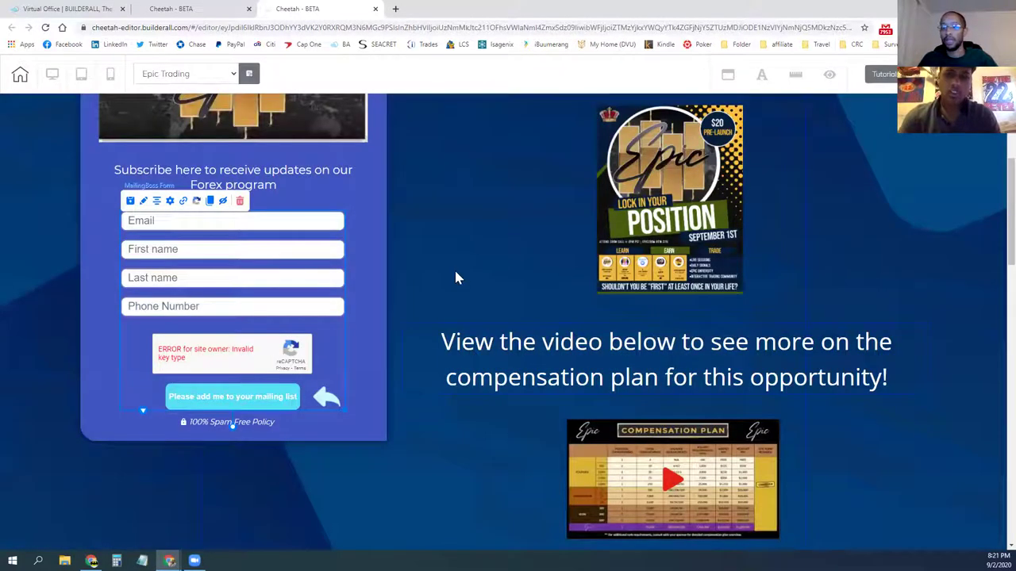
# Step: Check the web link and target assigned to the red team-joining button near the page's end, without changing it
pyautogui.scroll(-1, 457, 250)
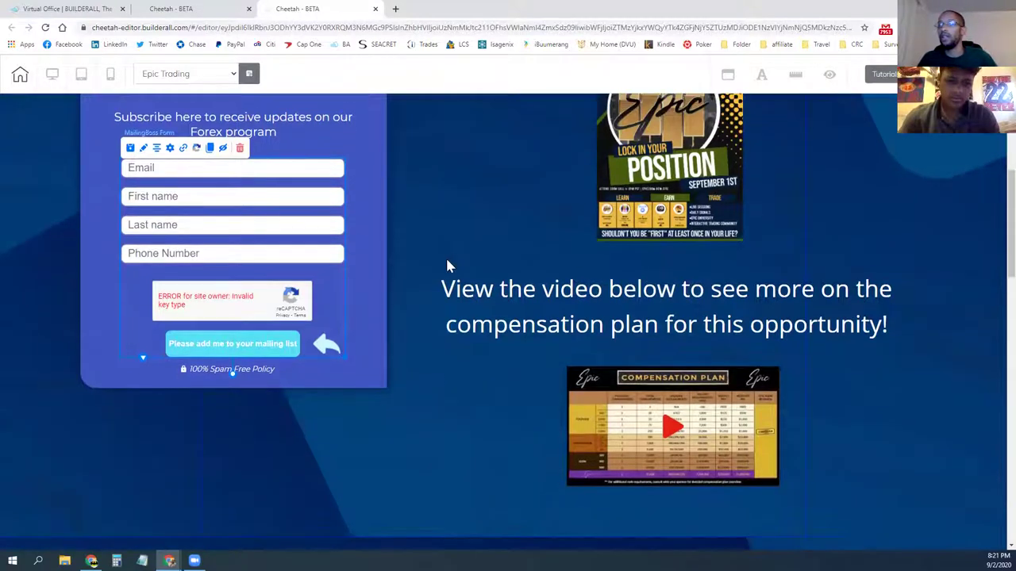
pyautogui.scroll(2, 446, 265)
pyautogui.scroll(-10, 450, 268)
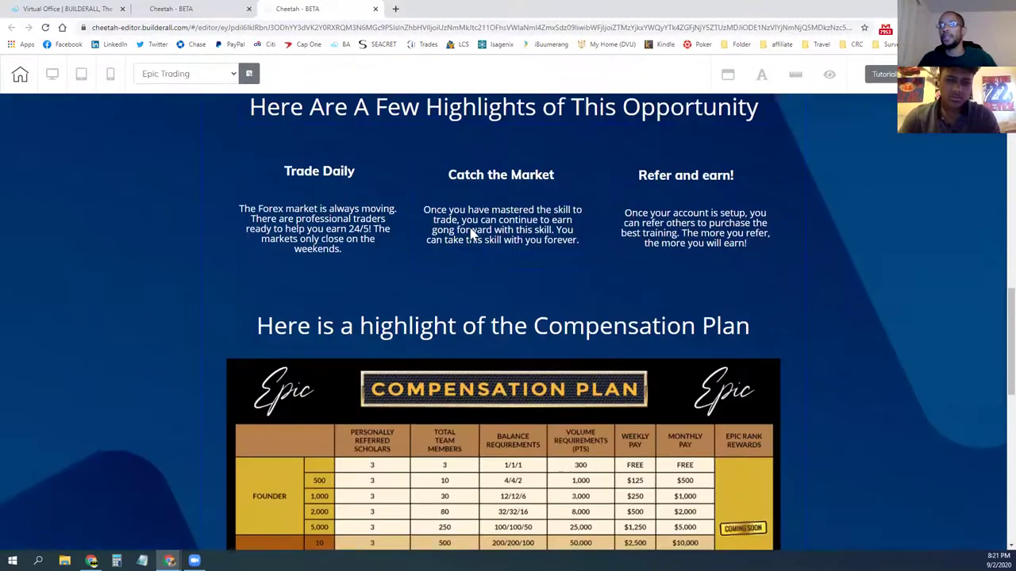
pyautogui.scroll(-6, 435, 238)
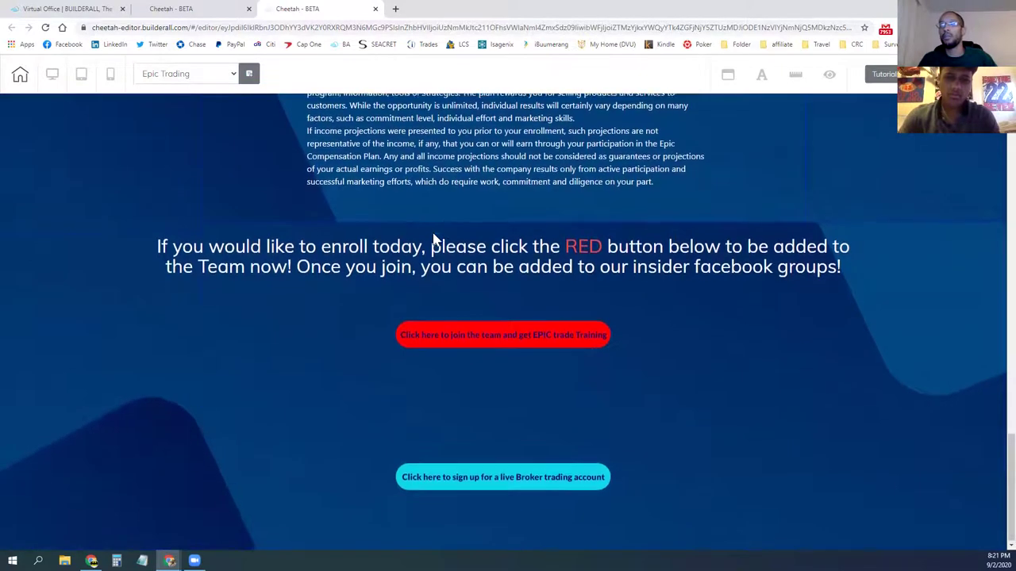
pyautogui.click(476, 337)
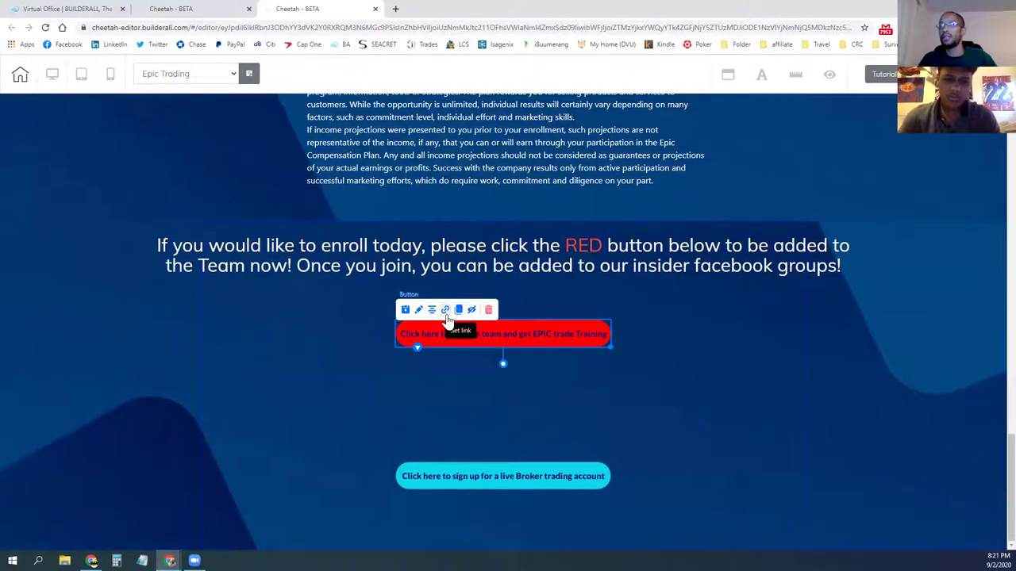
pyautogui.click(445, 310)
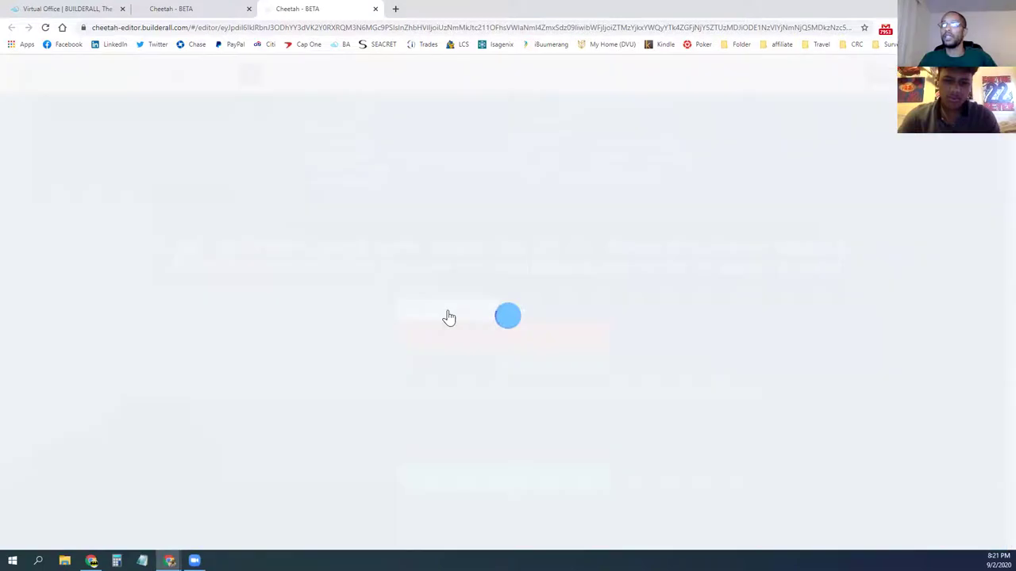
pyautogui.moveTo(431, 160); pyautogui.dragTo(751, 154)
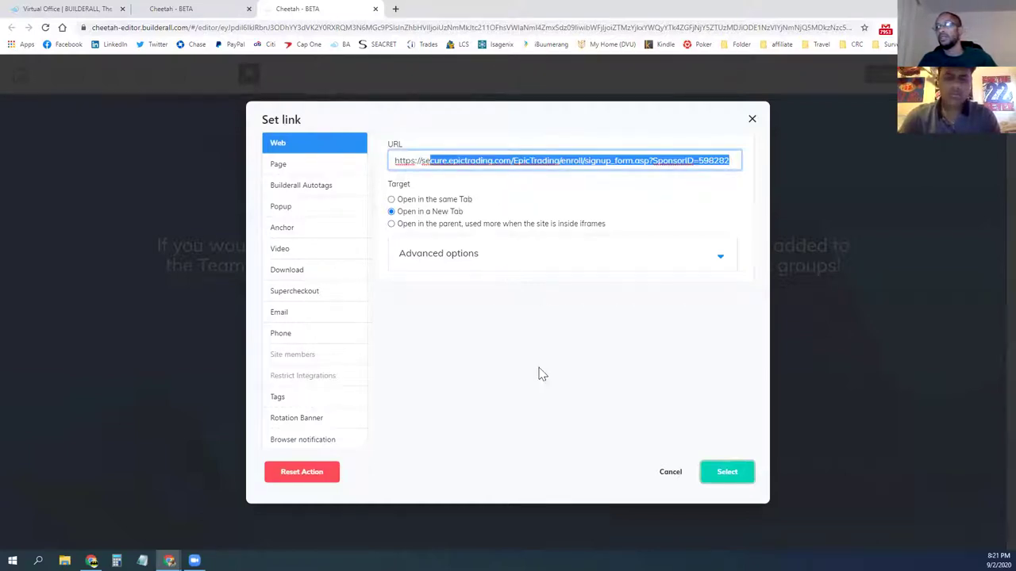
pyautogui.click(661, 480)
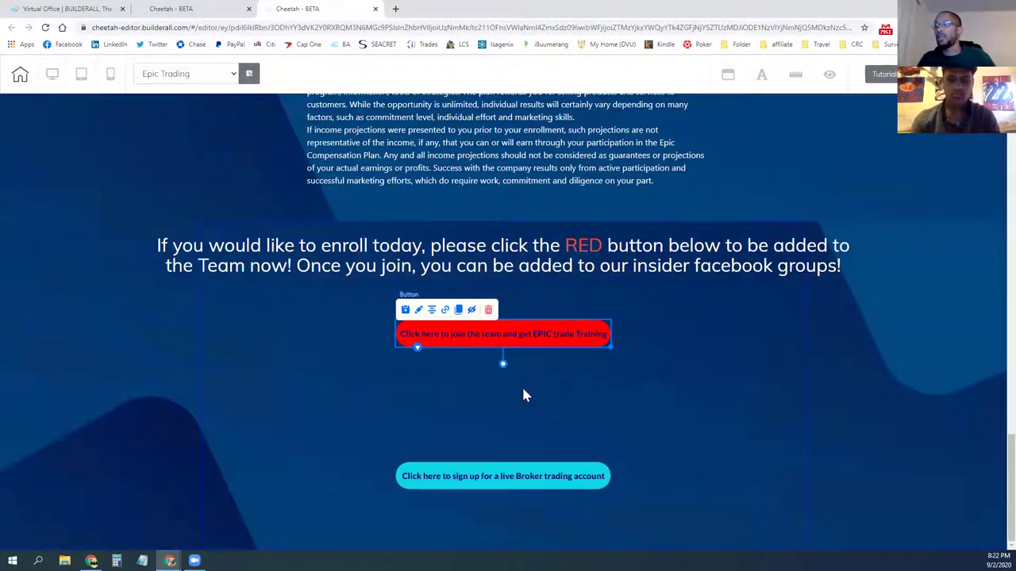
# Step: Check the web link assigned to the light-blue live Broker trading account button, without changing it
pyautogui.click(492, 480)
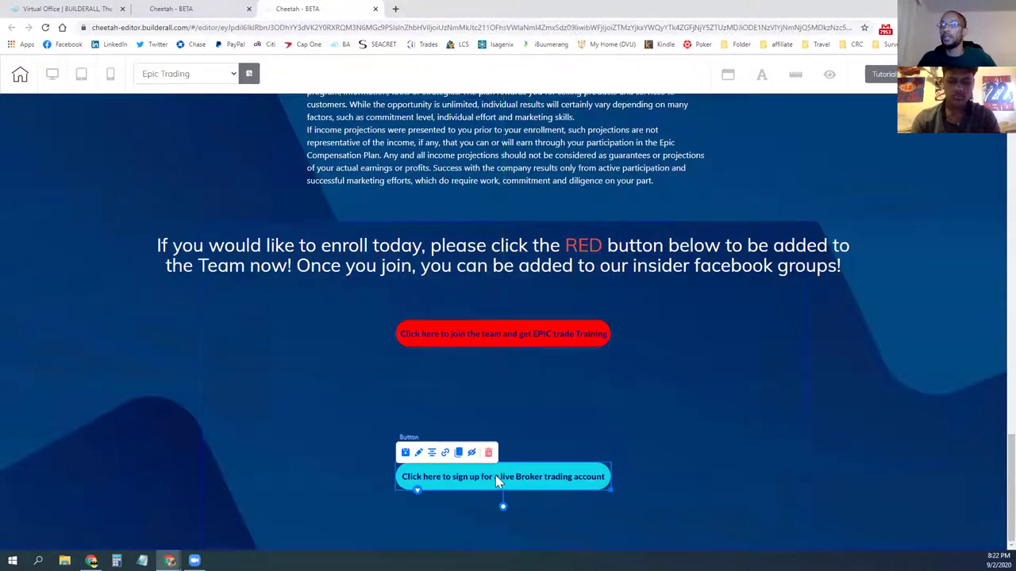
pyautogui.click(446, 453)
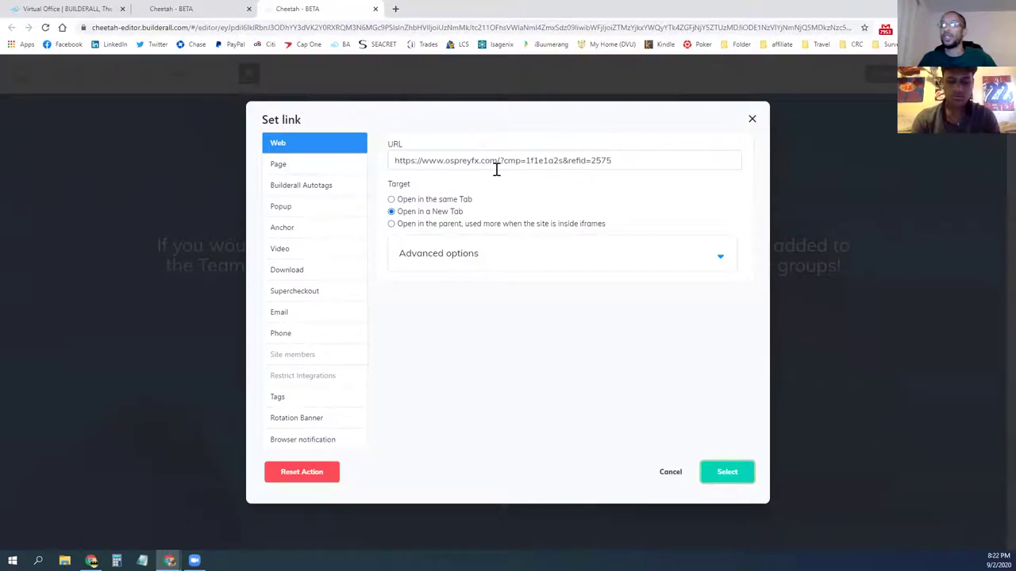
pyautogui.click(671, 474)
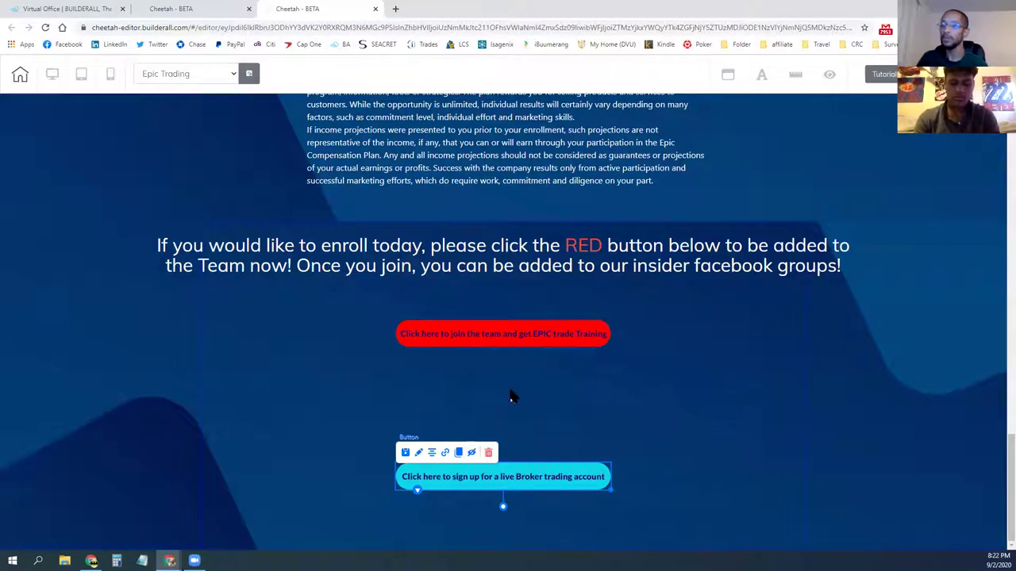
# Step: Review the Epic Trading page's layout from the intro video and subscription form through the compensation plan to the enrollment buttons
pyautogui.scroll(8, 444, 361)
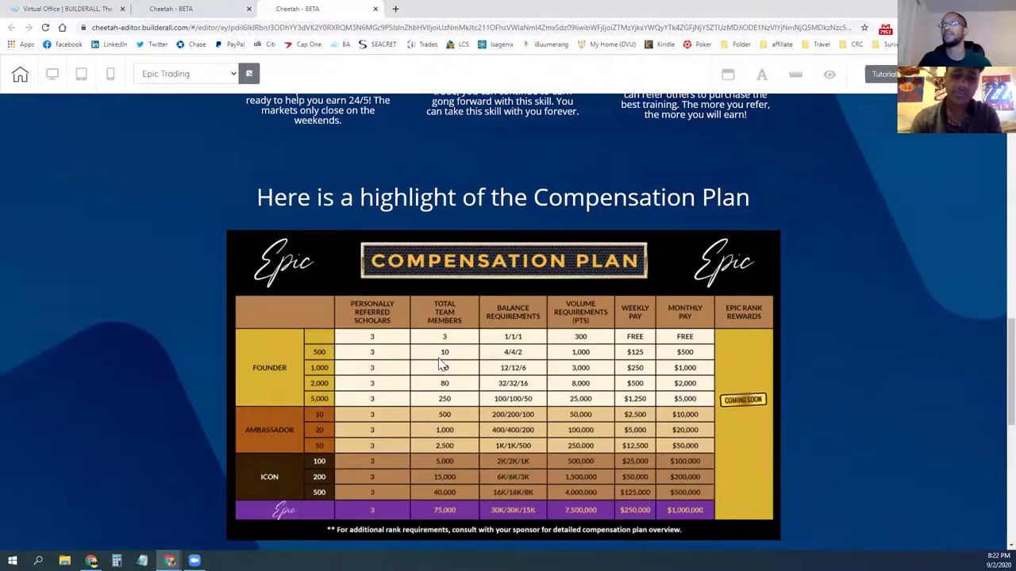
pyautogui.scroll(12, 441, 363)
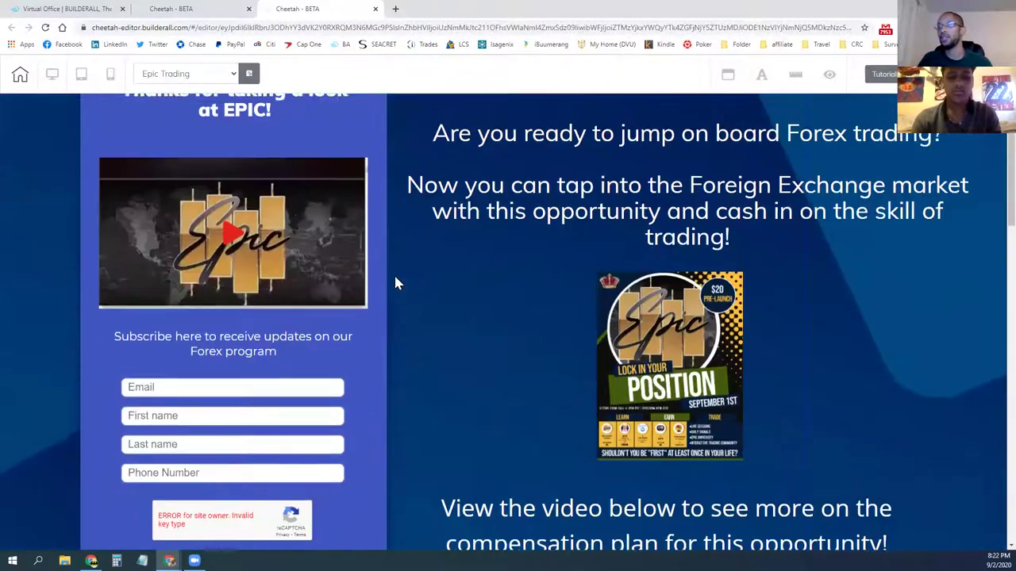
pyautogui.scroll(2, 397, 284)
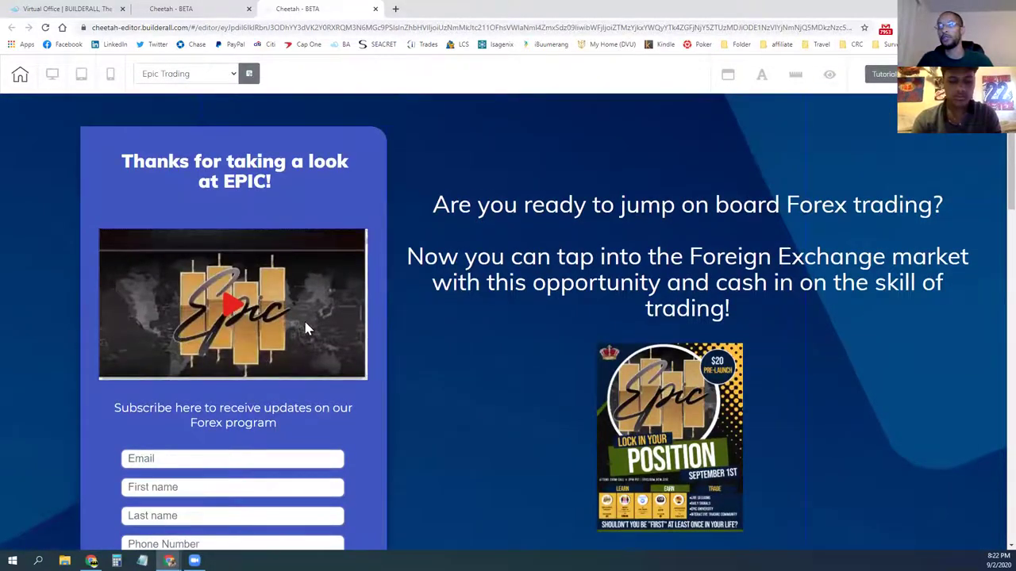
pyautogui.scroll(-5, 445, 377)
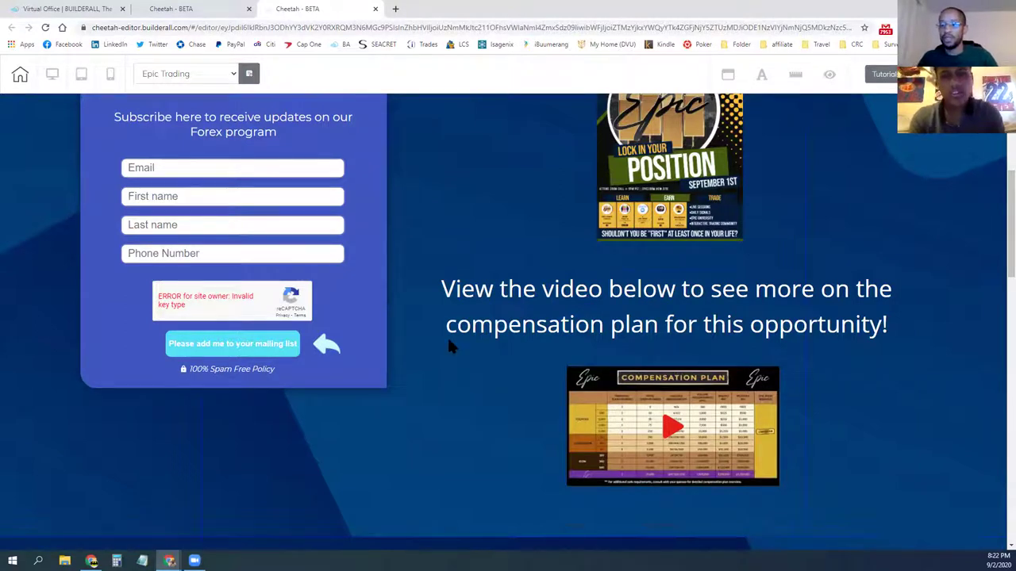
pyautogui.scroll(3, 444, 325)
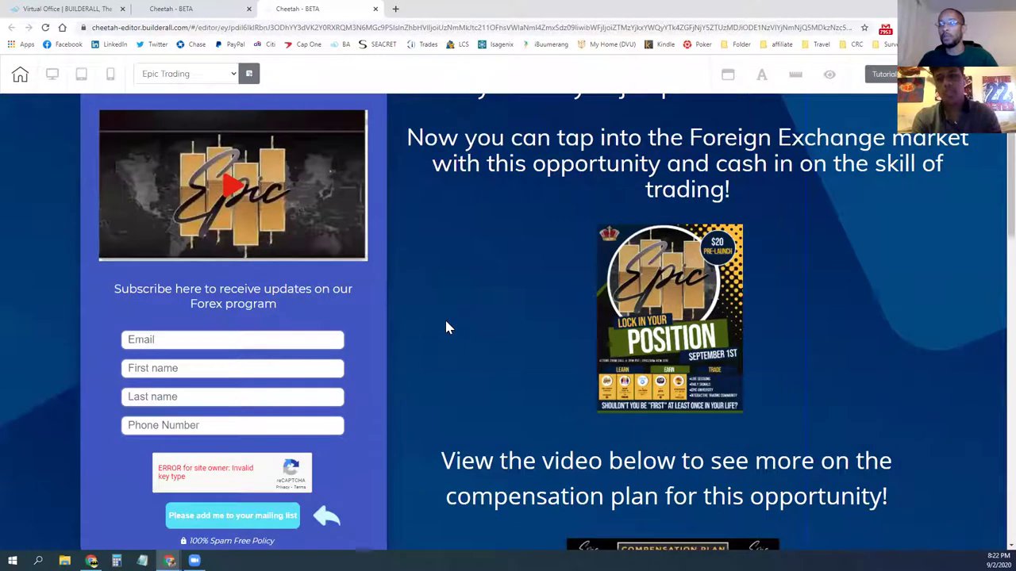
pyautogui.scroll(-1, 460, 329)
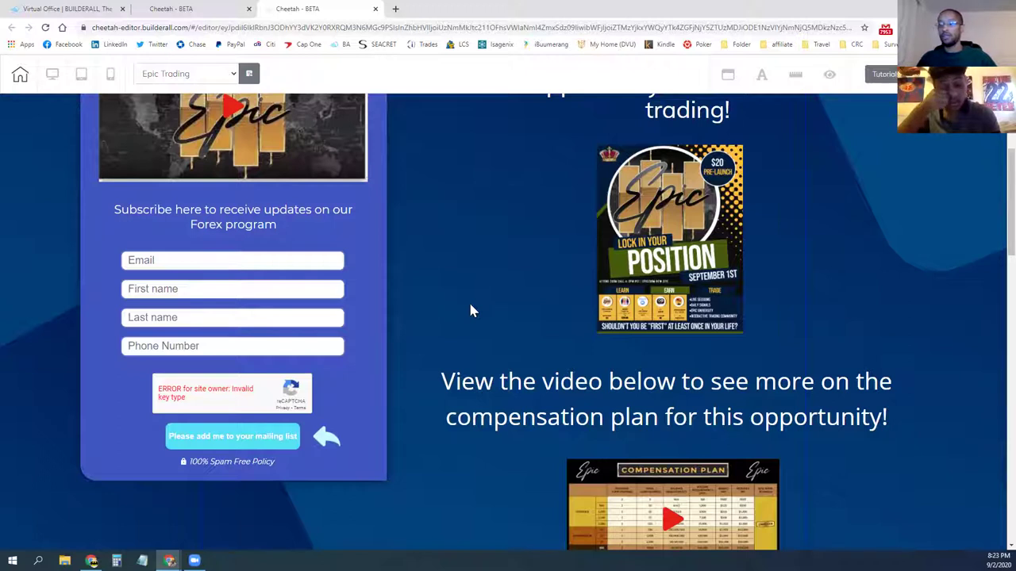
pyautogui.scroll(1, 470, 309)
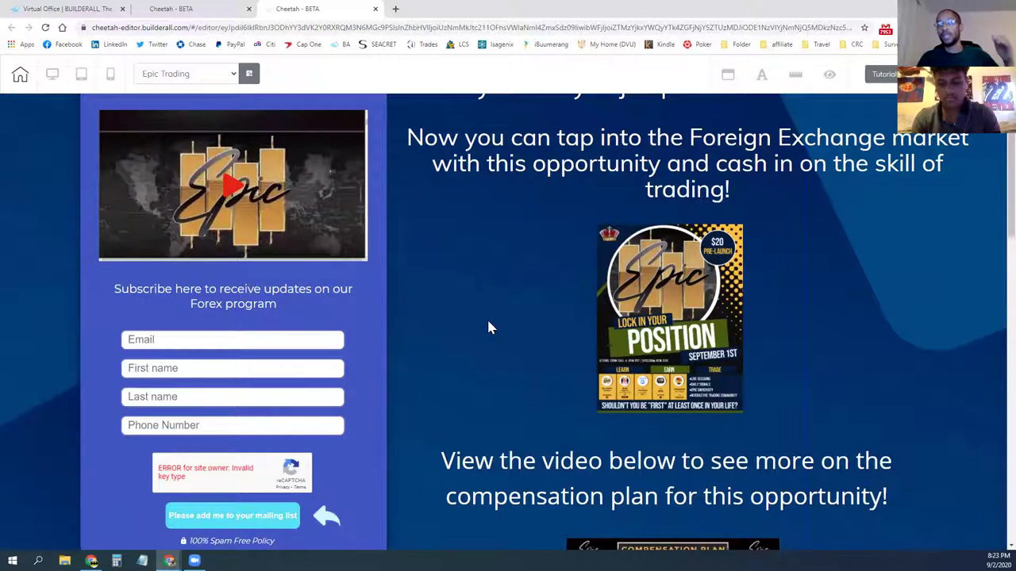
pyautogui.scroll(-5, 487, 328)
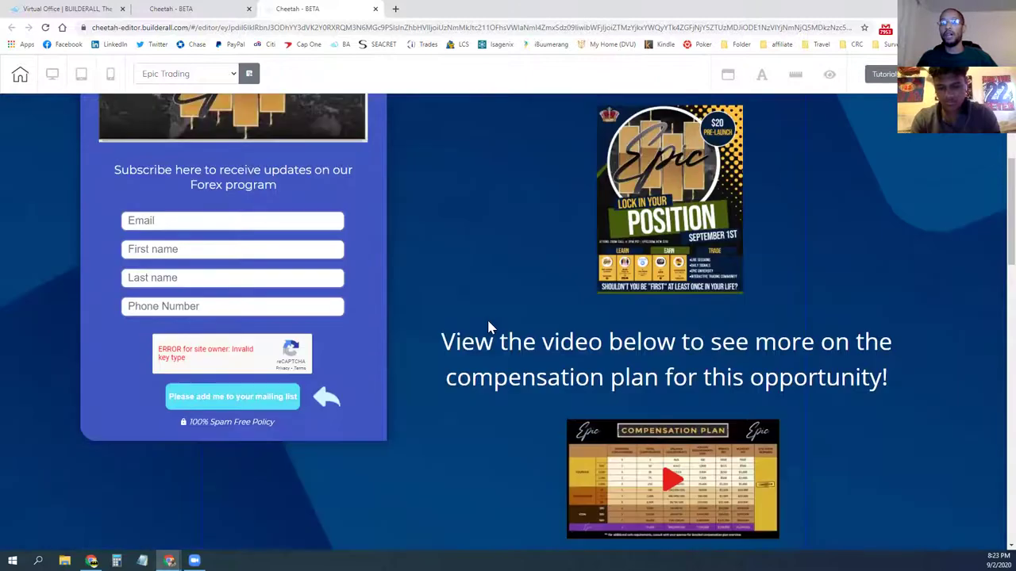
pyautogui.scroll(-8, 487, 347)
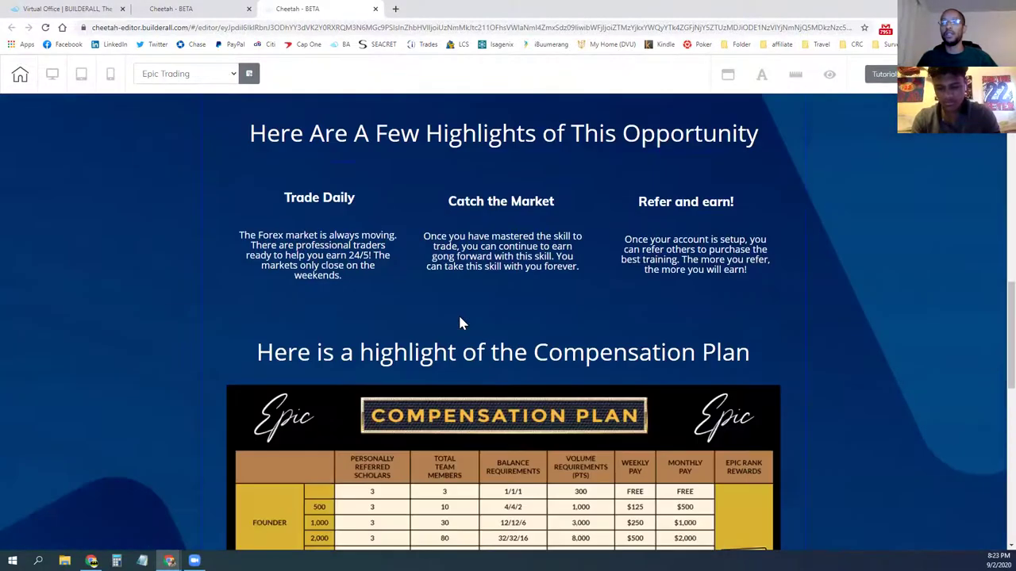
pyautogui.scroll(-5, 493, 332)
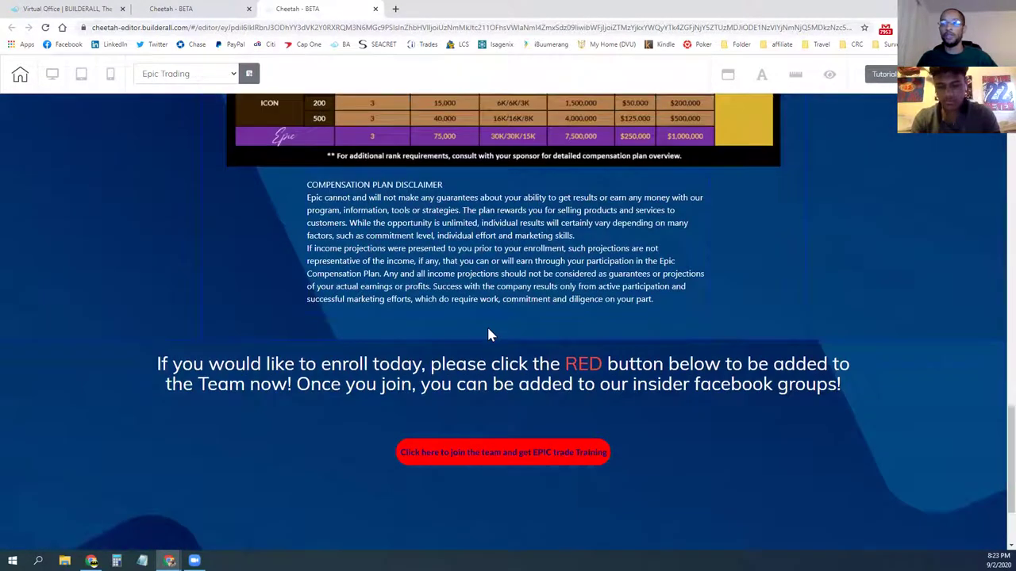
pyautogui.click(355, 372)
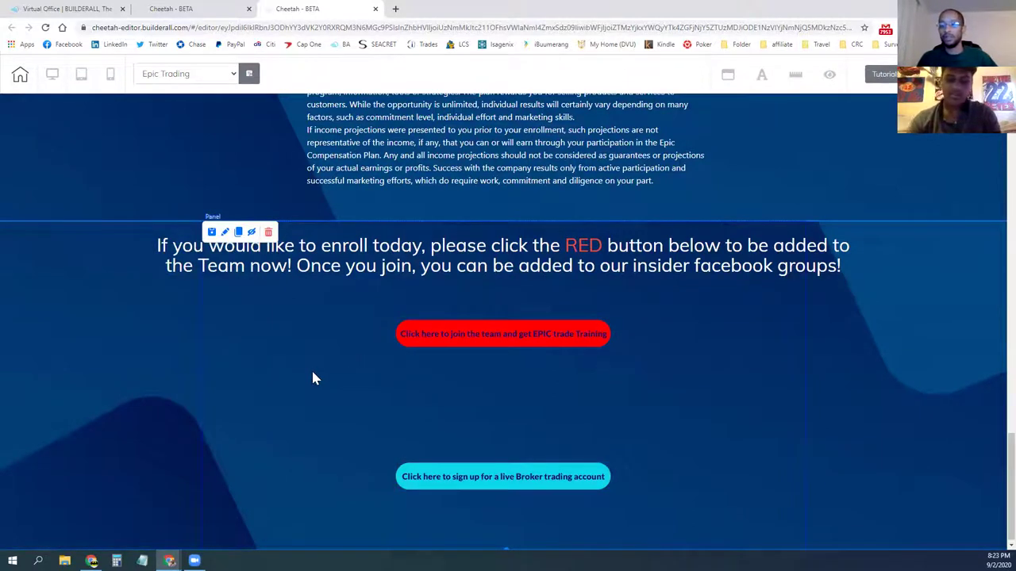
pyautogui.scroll(15, 312, 378)
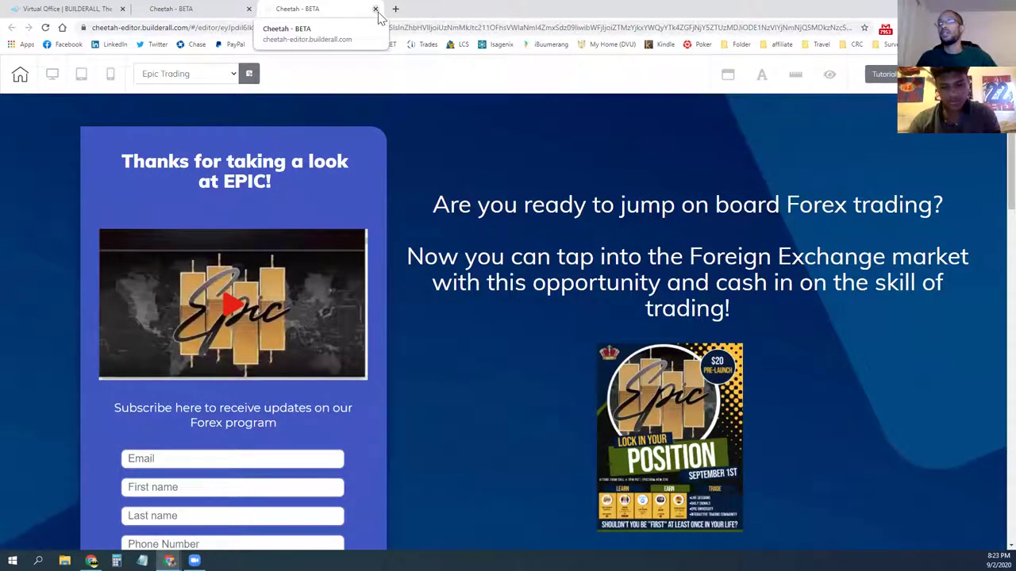
# Step: Close the Epic Trading page editor, return to the overview of all sites, and look through the published sites
pyautogui.click(376, 9)
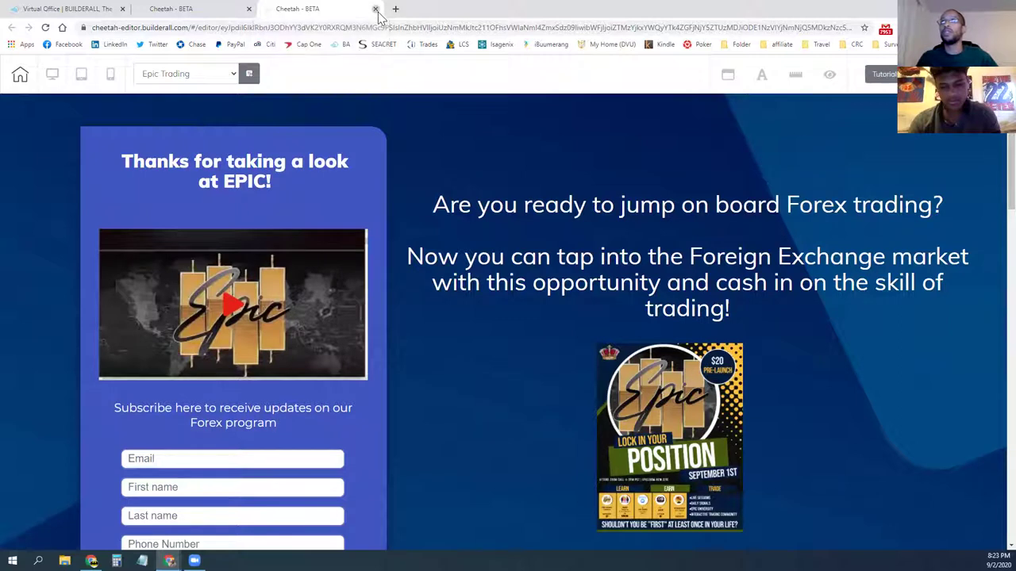
pyautogui.click(557, 89)
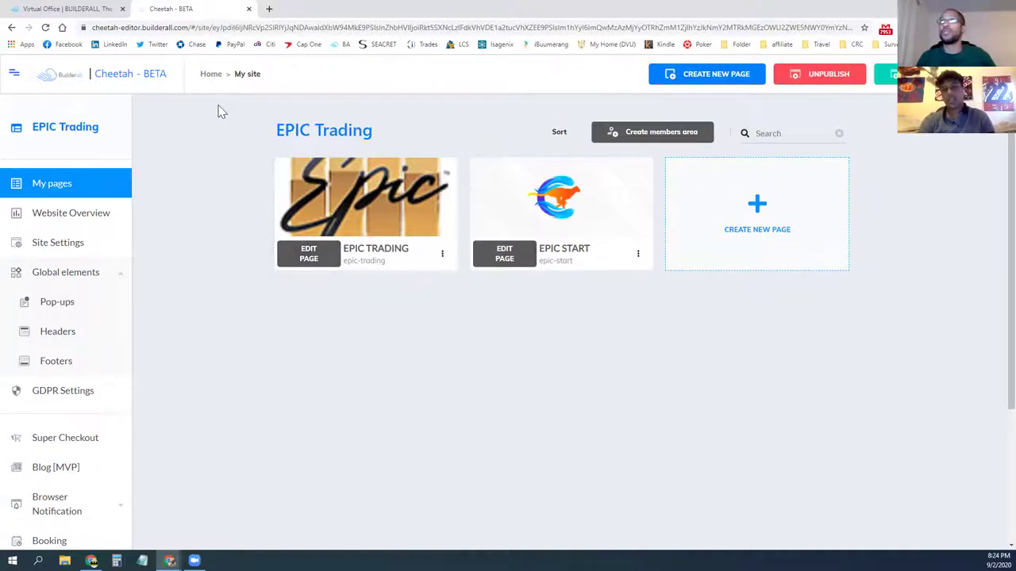
pyautogui.click(211, 75)
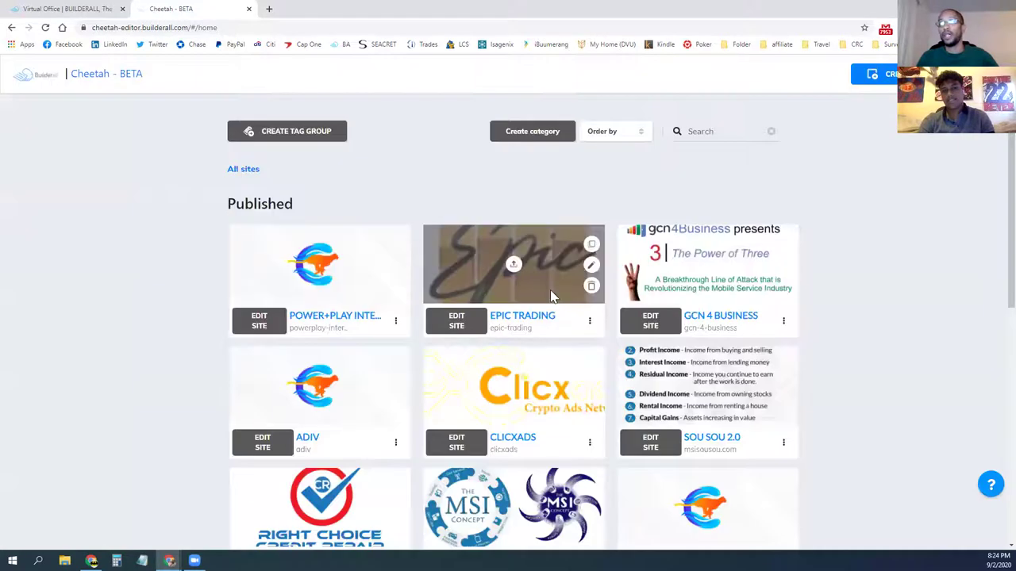
pyautogui.scroll(-3, 555, 278)
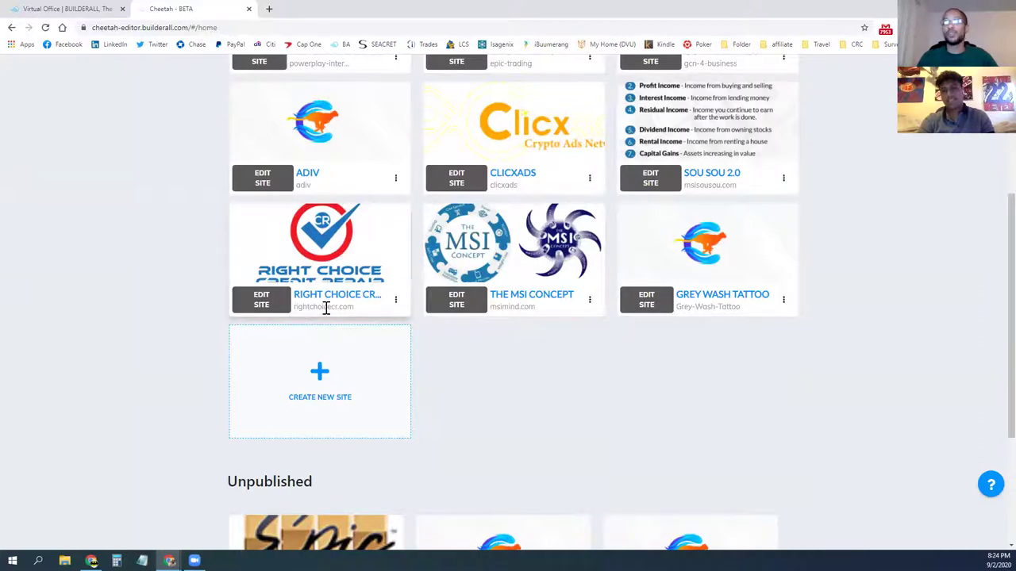
pyautogui.scroll(3, 460, 327)
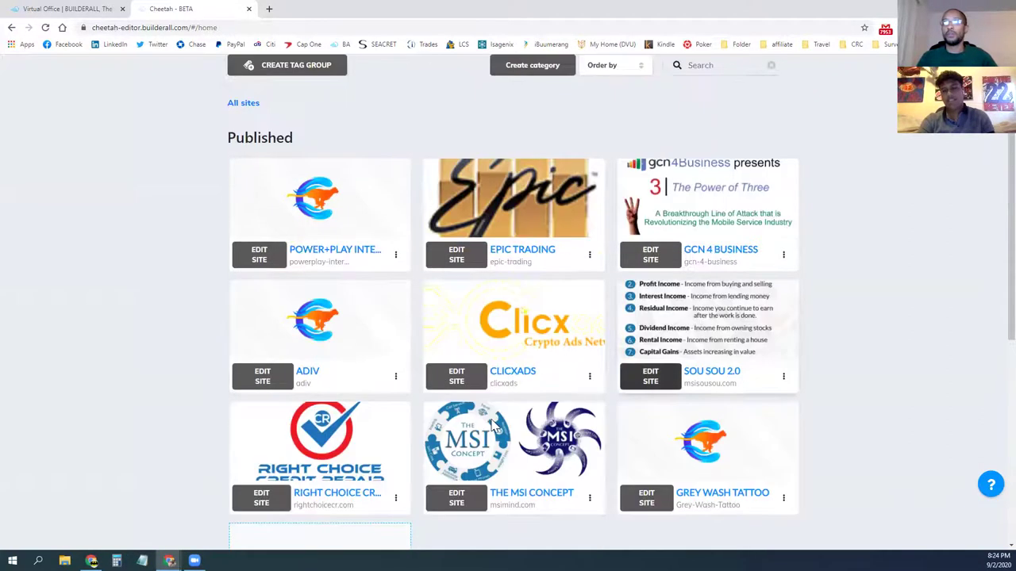
# Step: Open themsiconcept.com in a new browser tab and go to its Builderall plans page
pyautogui.scroll(-3, 386, 399)
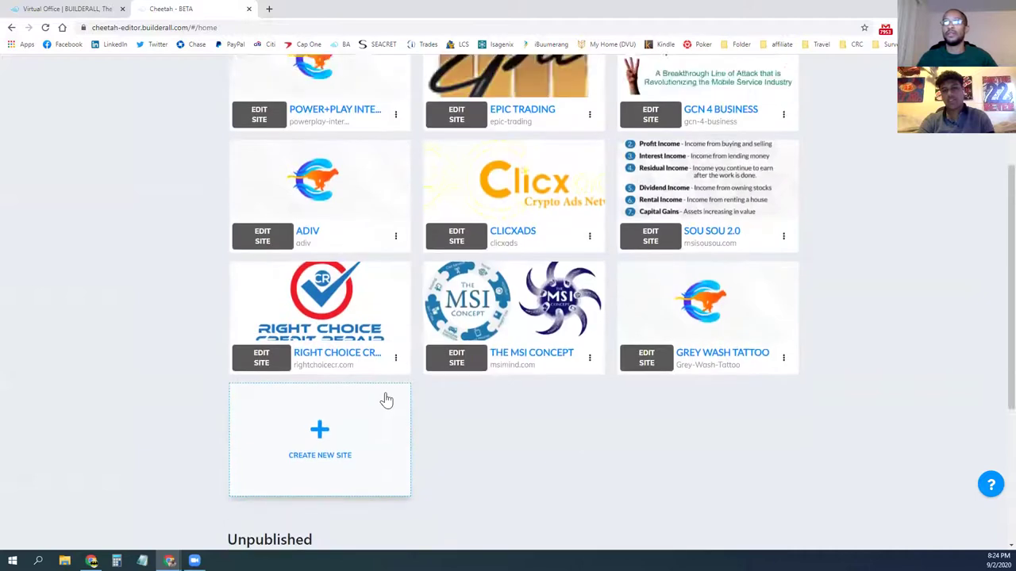
pyautogui.scroll(5, 386, 399)
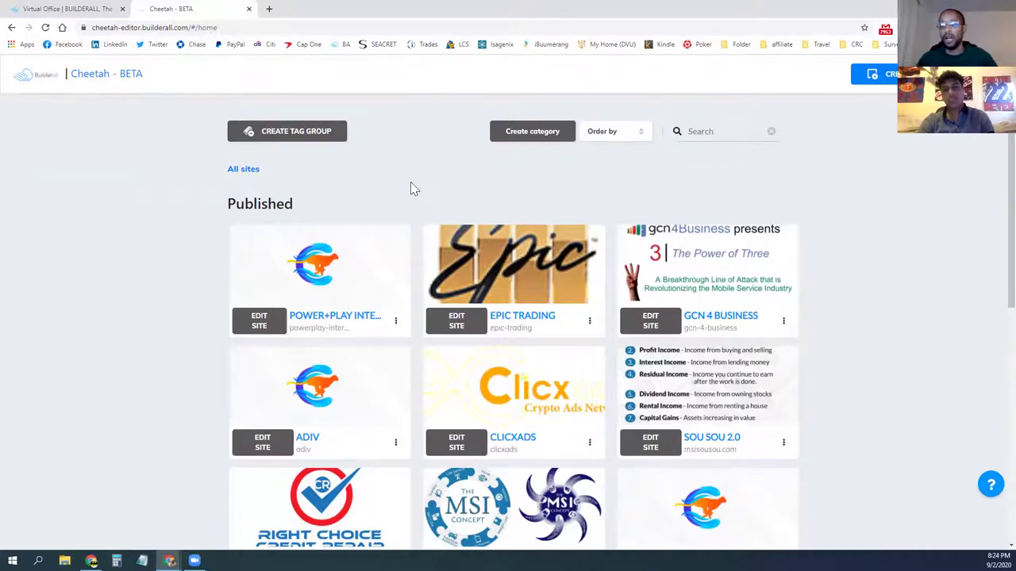
pyautogui.click(269, 9)
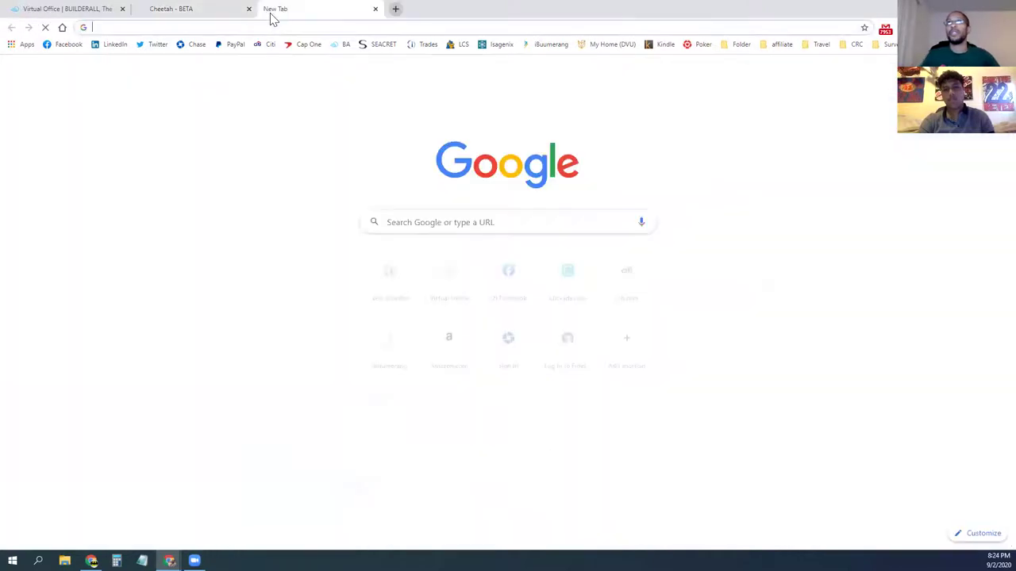
pyautogui.write('the')
pyautogui.press('Return')
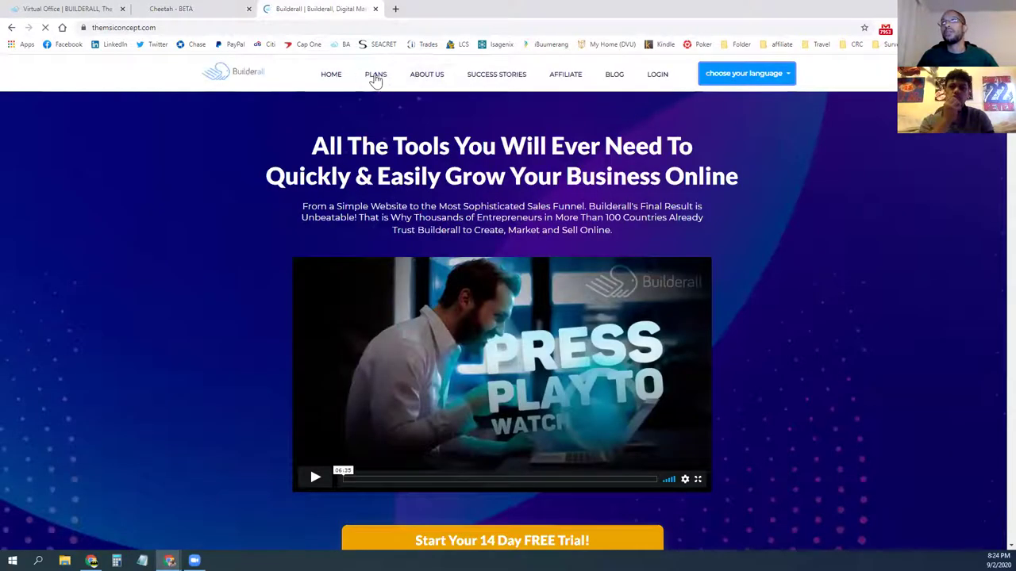
pyautogui.click(375, 76)
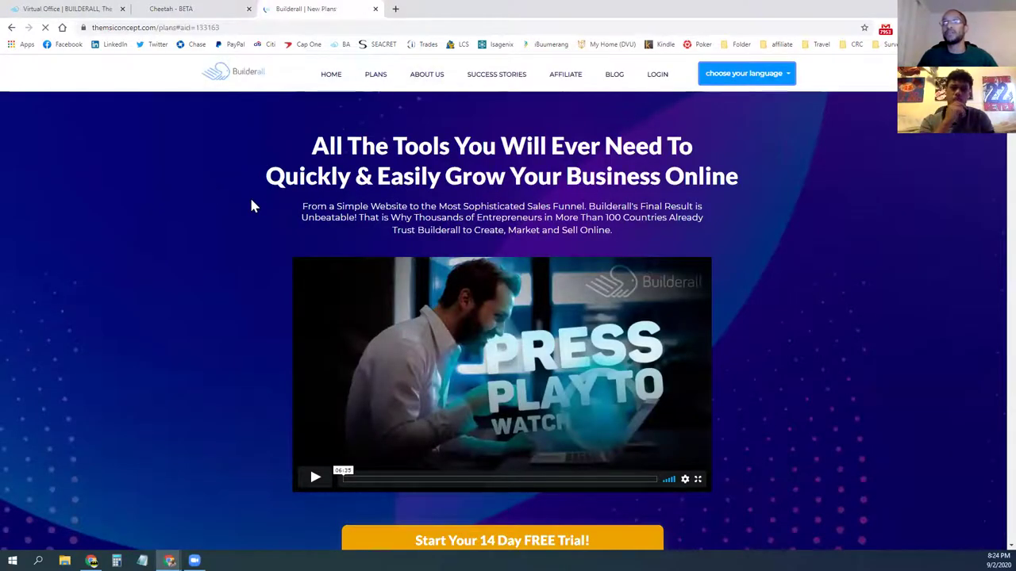
# Step: Review the monthly plans' prices and the tools included in the Builder plan down to DDOS Attack Prevention
pyautogui.scroll(-3, 230, 211)
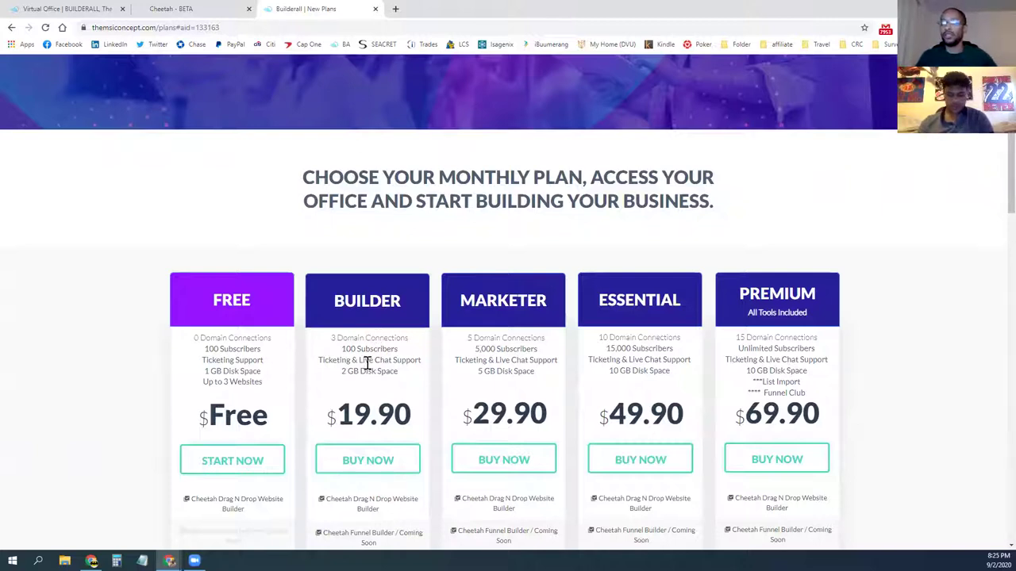
pyautogui.scroll(-3, 377, 373)
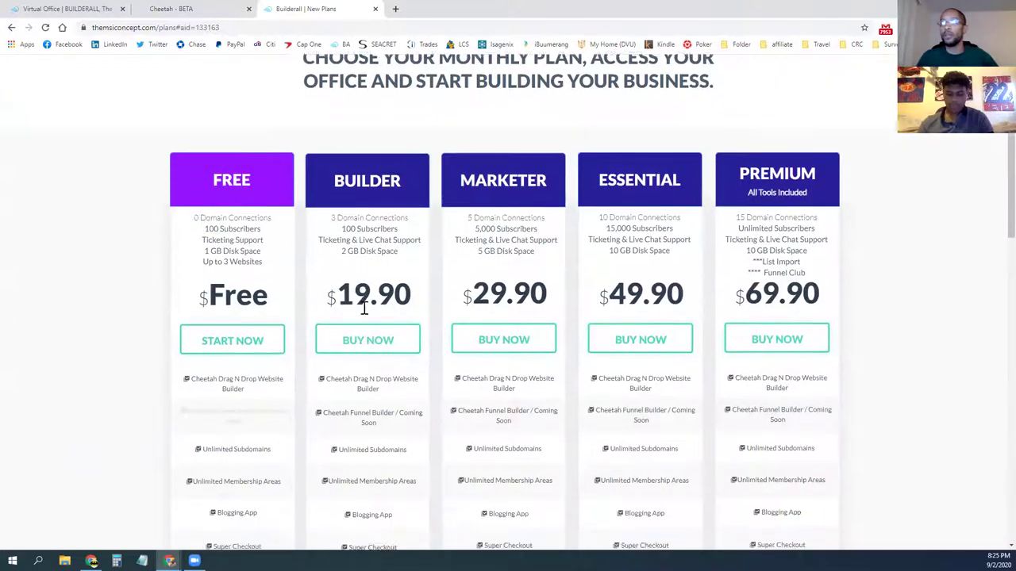
pyautogui.scroll(-2, 362, 326)
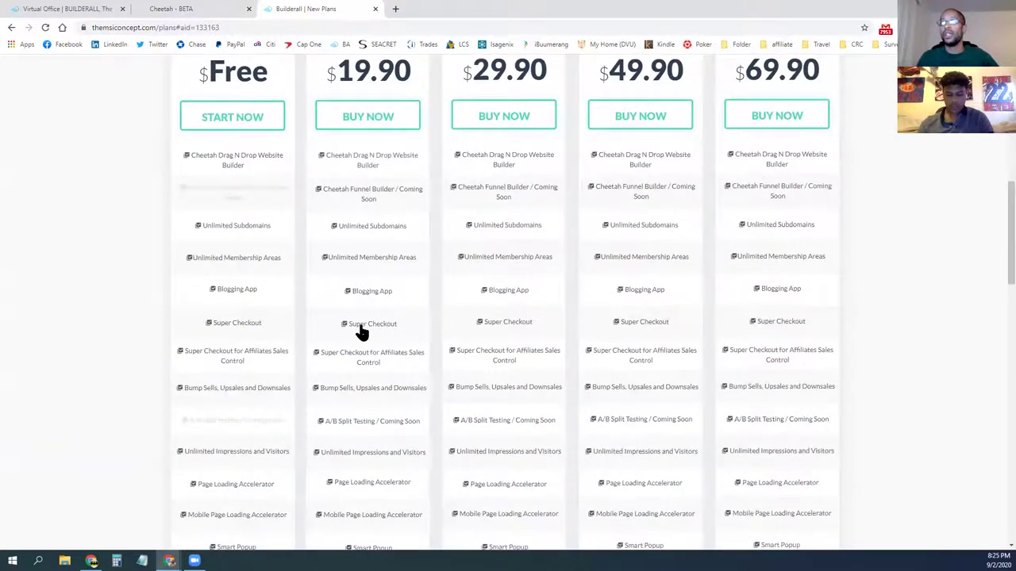
pyautogui.scroll(-2, 349, 373)
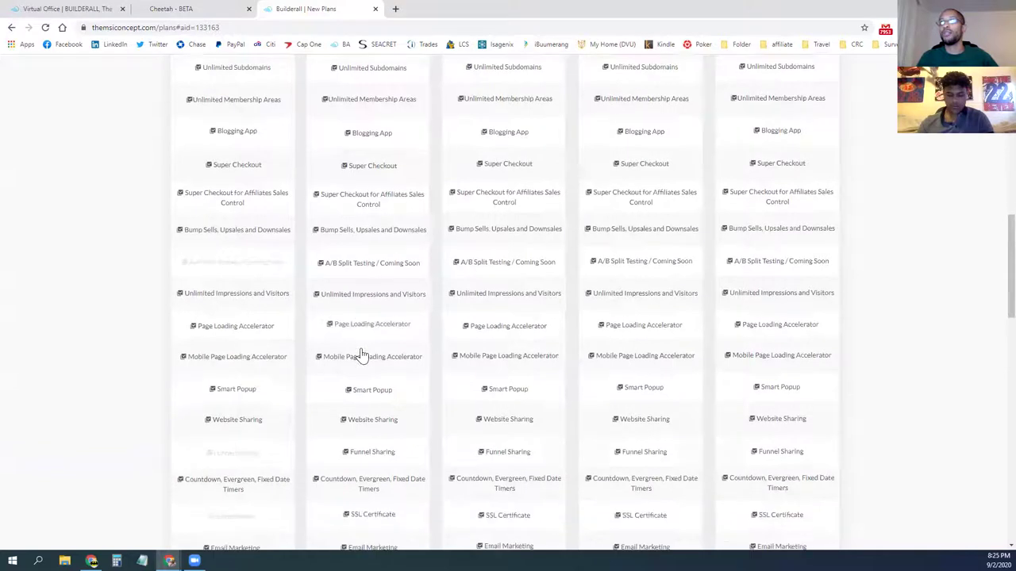
pyautogui.scroll(-1, 361, 351)
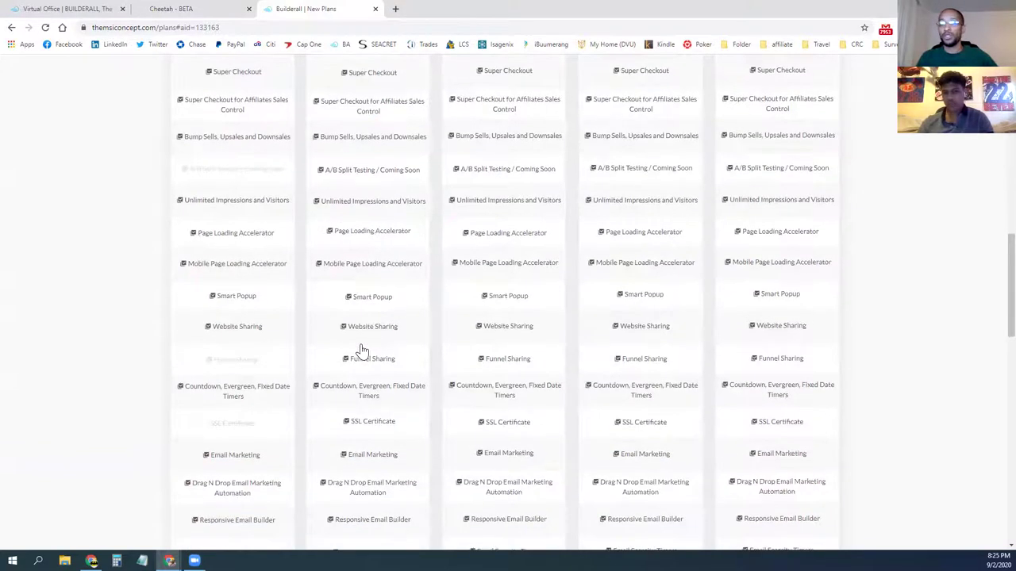
pyautogui.scroll(-3, 362, 350)
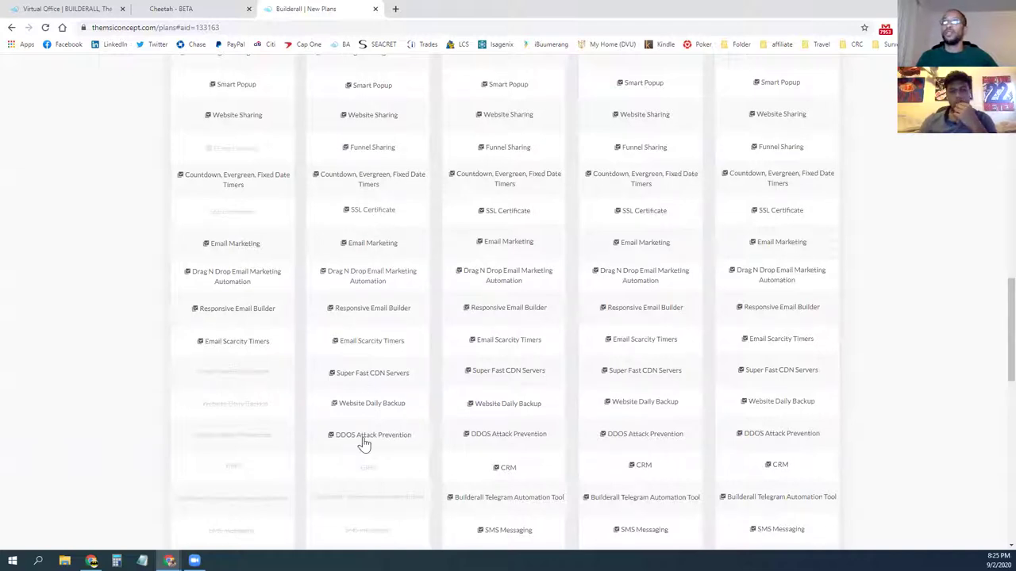
pyautogui.scroll(2, 371, 373)
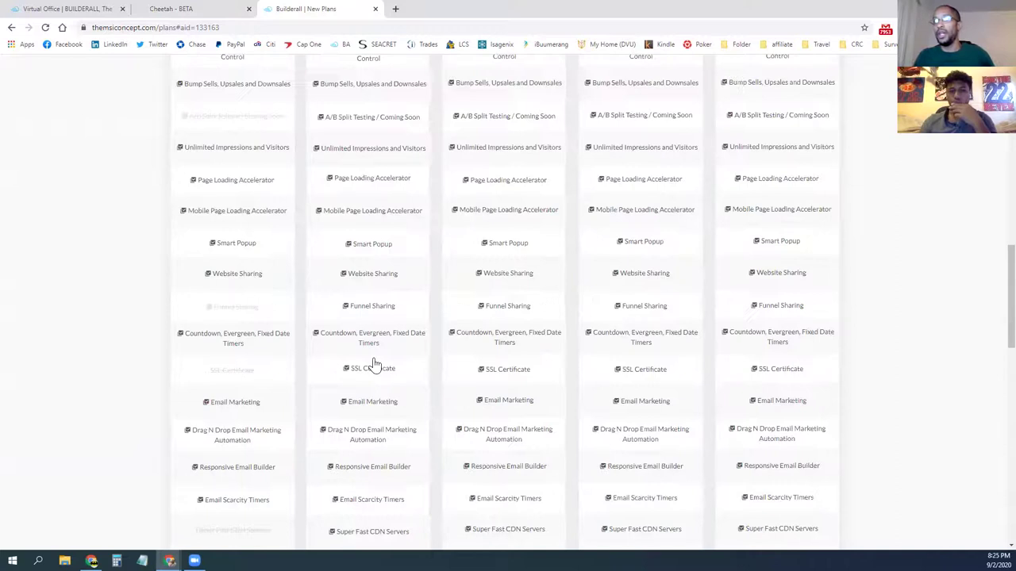
pyautogui.scroll(-2, 371, 373)
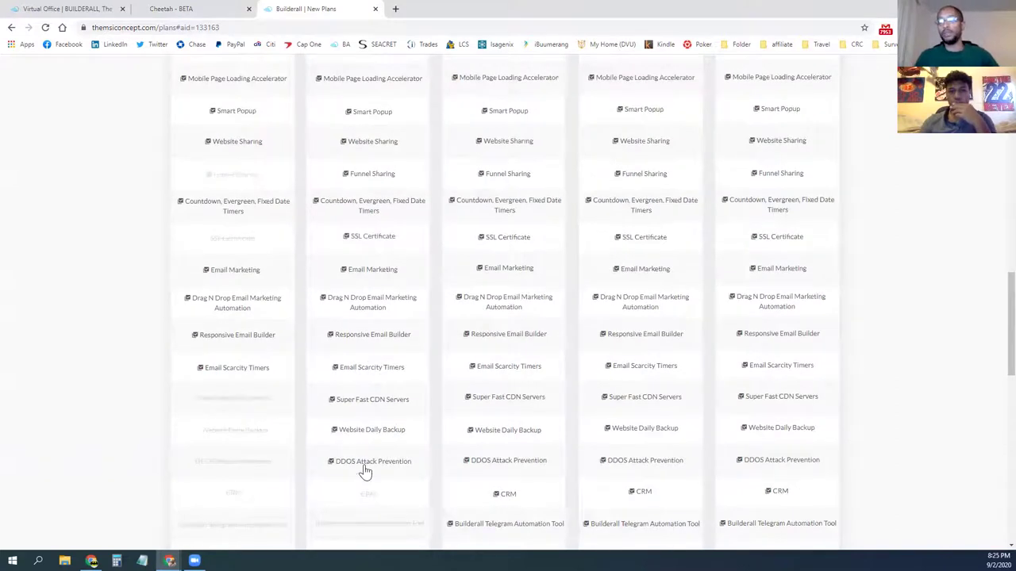
pyautogui.scroll(4, 368, 457)
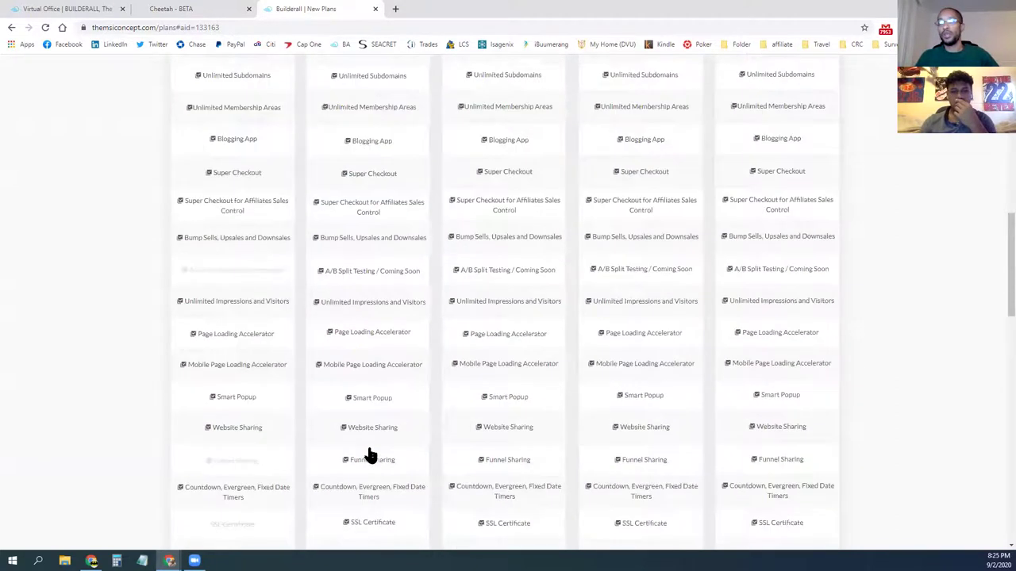
pyautogui.scroll(6, 370, 455)
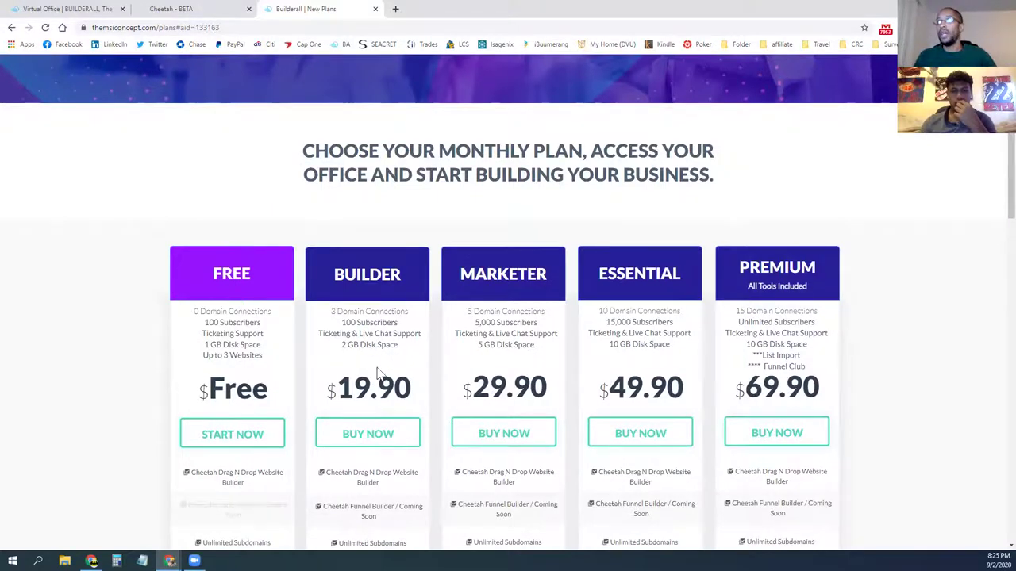
# Step: Compare the subscriber allowances of the Builder and Marketer plans
pyautogui.scroll(-1, 370, 361)
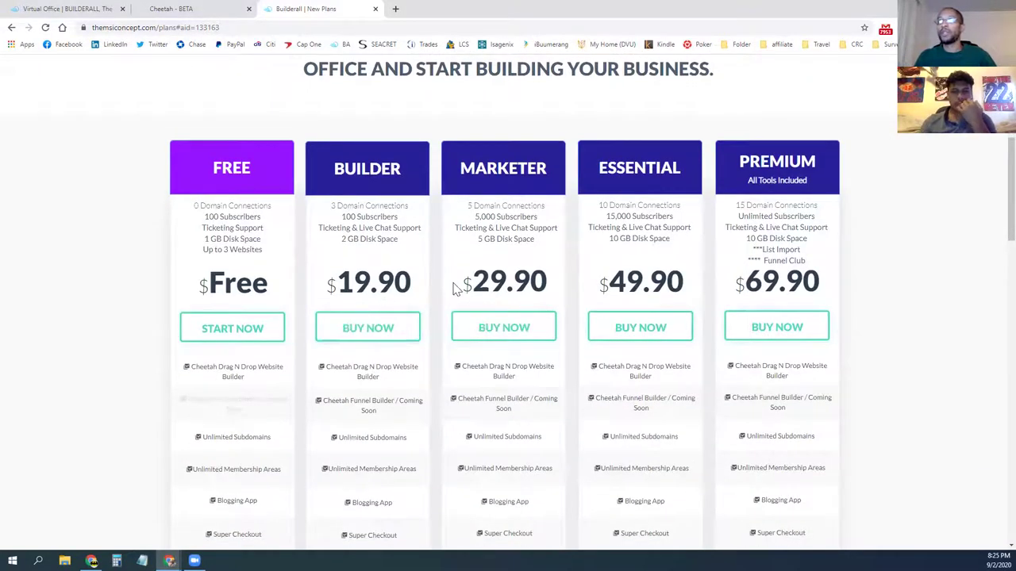
pyautogui.moveTo(474, 216); pyautogui.dragTo(540, 222)
pyautogui.click(502, 241)
pyautogui.moveTo(350, 216); pyautogui.dragTo(368, 217)
pyautogui.click(405, 224)
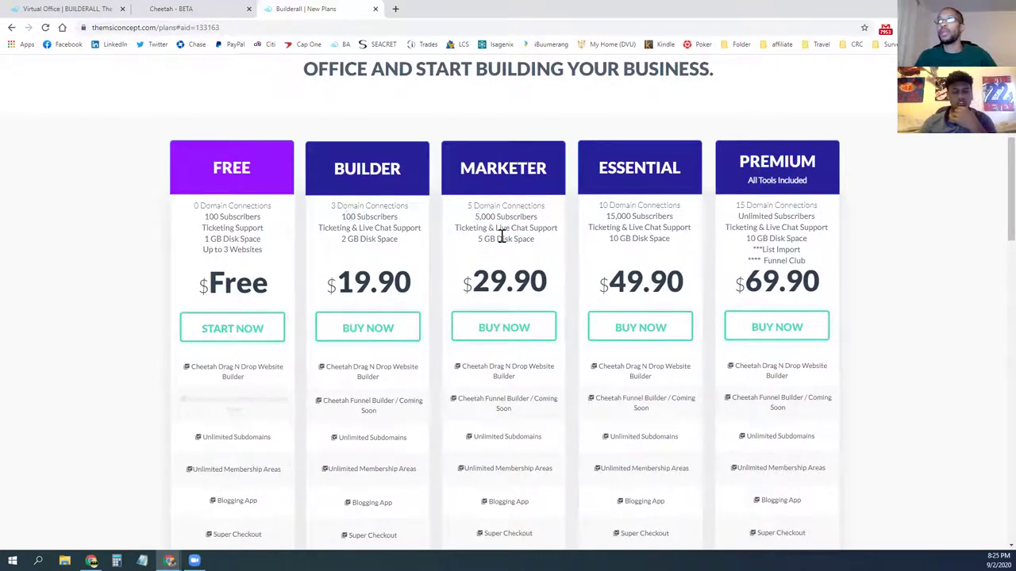
pyautogui.moveTo(476, 218); pyautogui.dragTo(506, 247)
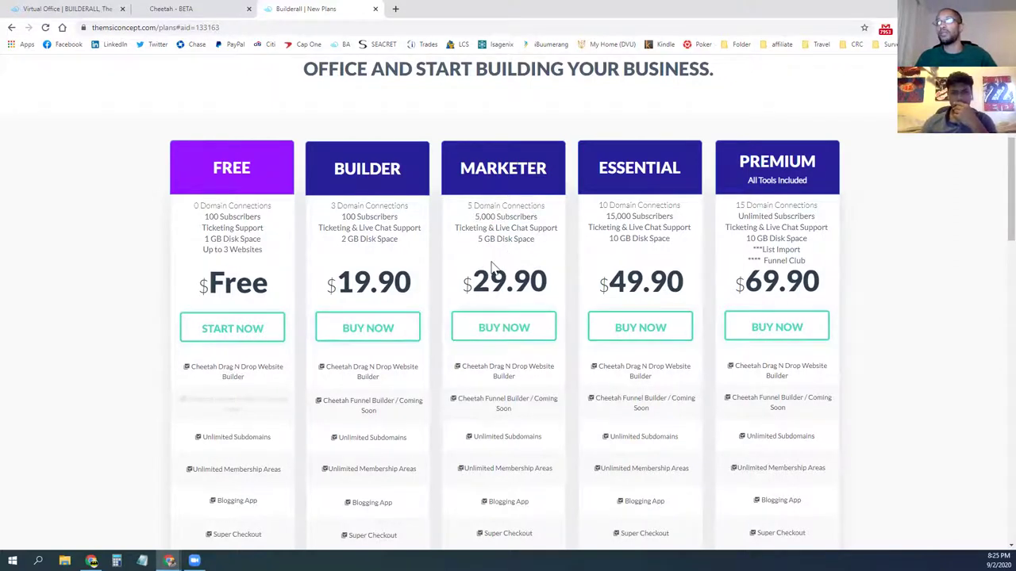
# Step: Examine which tools the Marketer and Essential plans add, from CRM through the chatbot and website bot
pyautogui.scroll(-1, 491, 263)
pyautogui.scroll(-6, 491, 263)
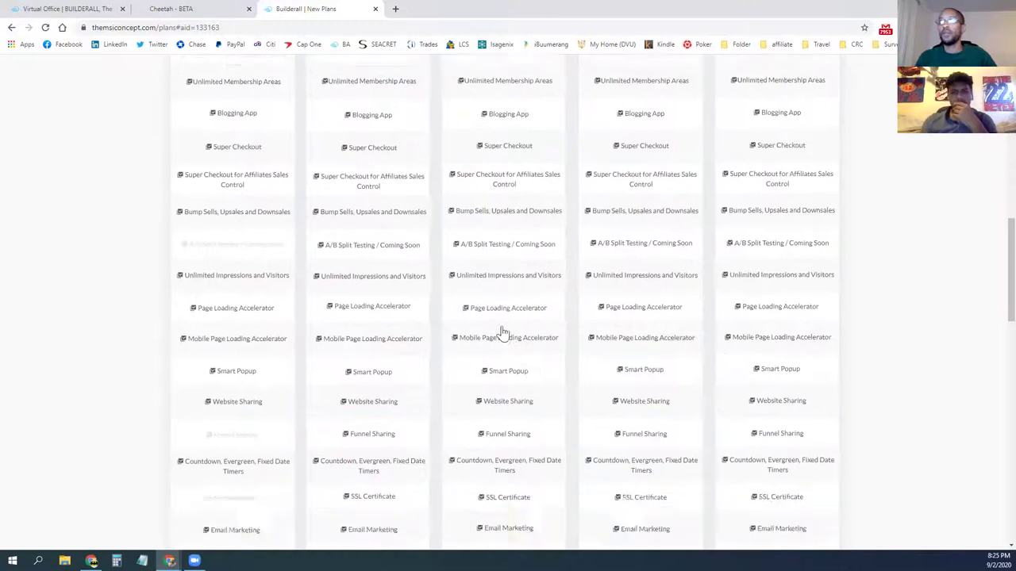
pyautogui.scroll(-3, 506, 309)
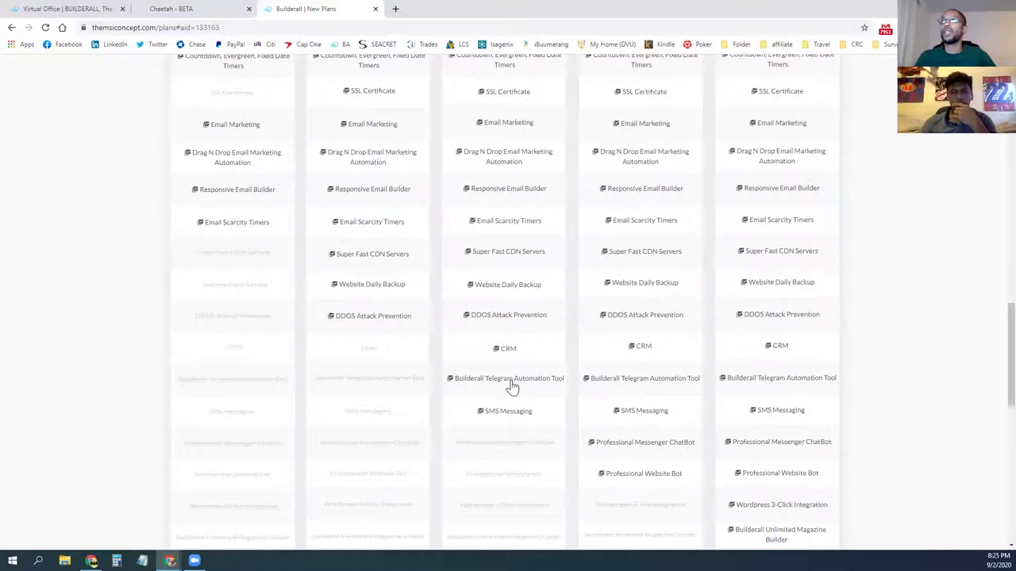
pyautogui.scroll(5, 512, 386)
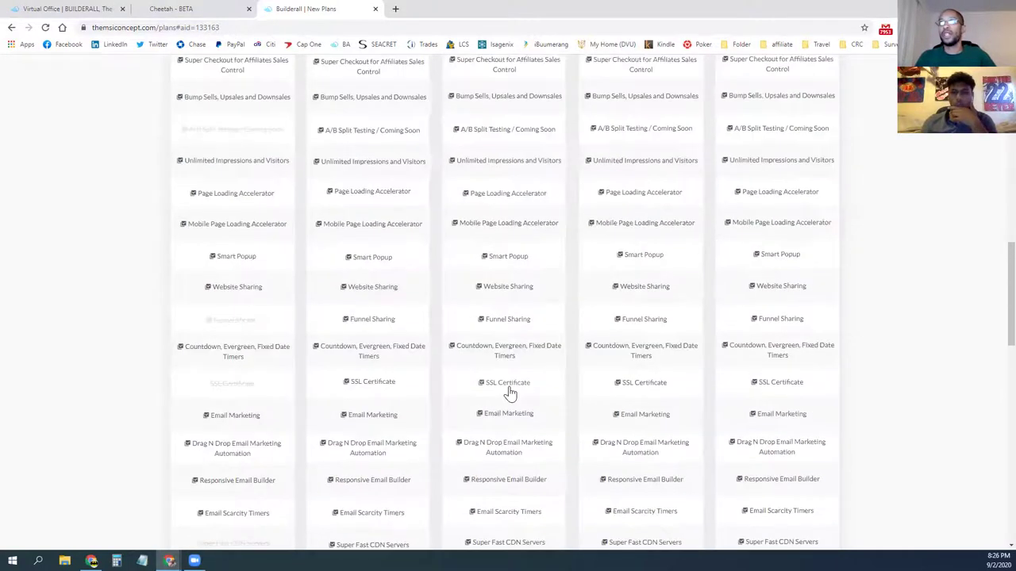
pyautogui.scroll(-6, 505, 347)
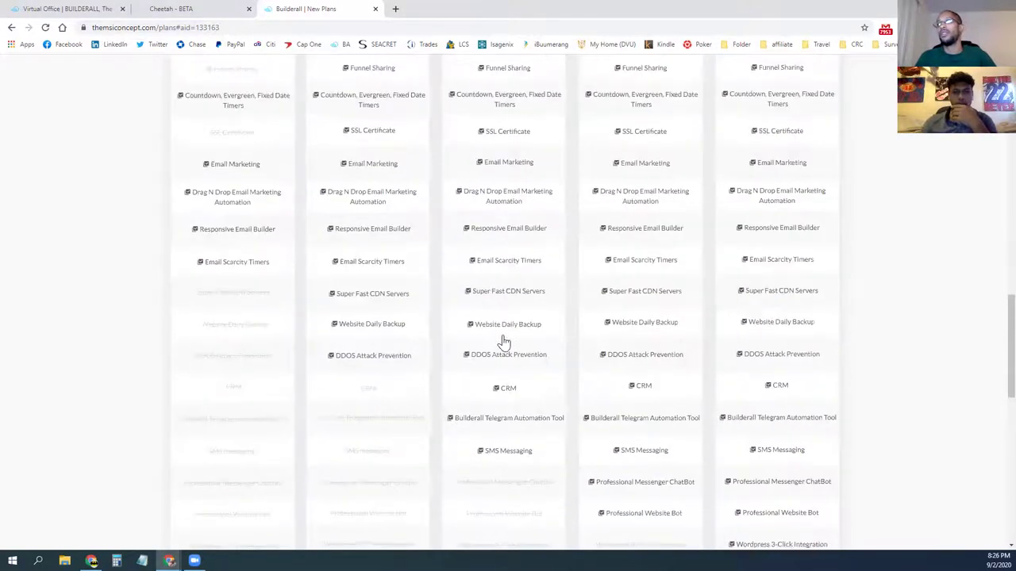
pyautogui.scroll(-1, 624, 327)
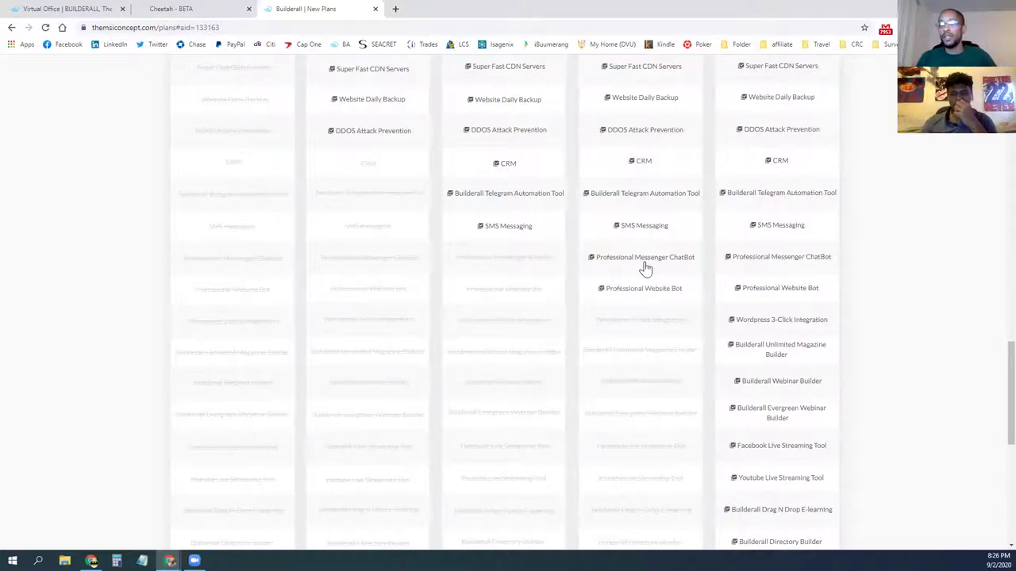
# Step: Compare the subscriber allowances of the Essential and Premium plans at the head of the plan table
pyautogui.scroll(10, 646, 269)
pyautogui.scroll(5, 645, 269)
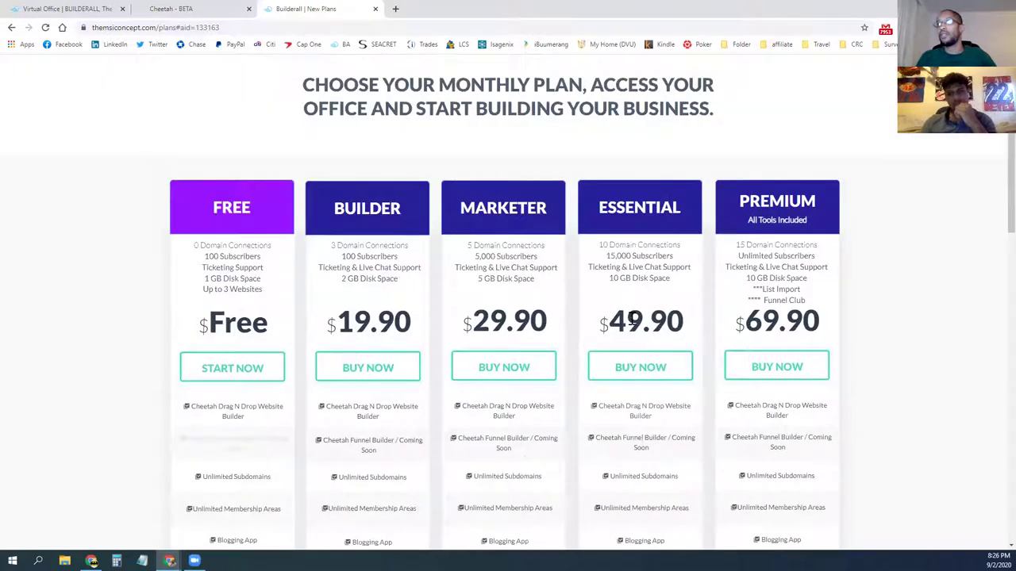
pyautogui.moveTo(607, 255); pyautogui.dragTo(644, 257)
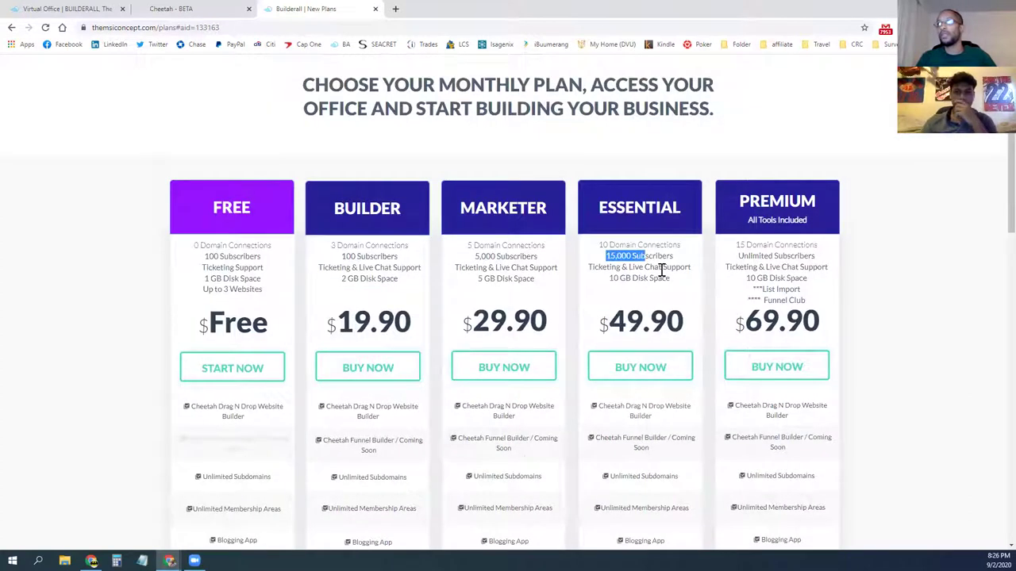
pyautogui.click(809, 267)
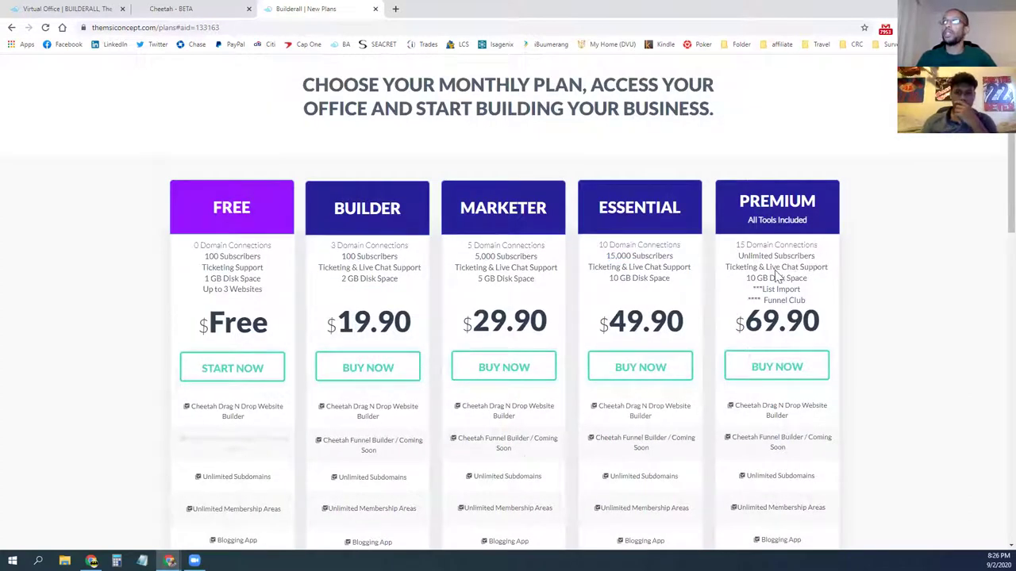
pyautogui.moveTo(740, 255); pyautogui.dragTo(821, 265)
pyautogui.click(822, 264)
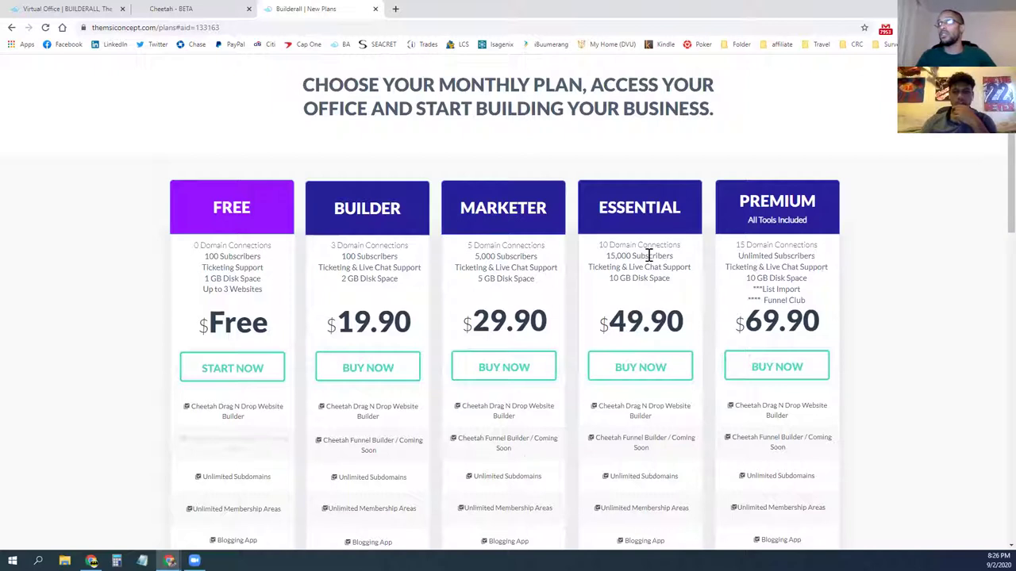
pyautogui.moveTo(608, 256); pyautogui.dragTo(651, 257)
pyautogui.click(673, 259)
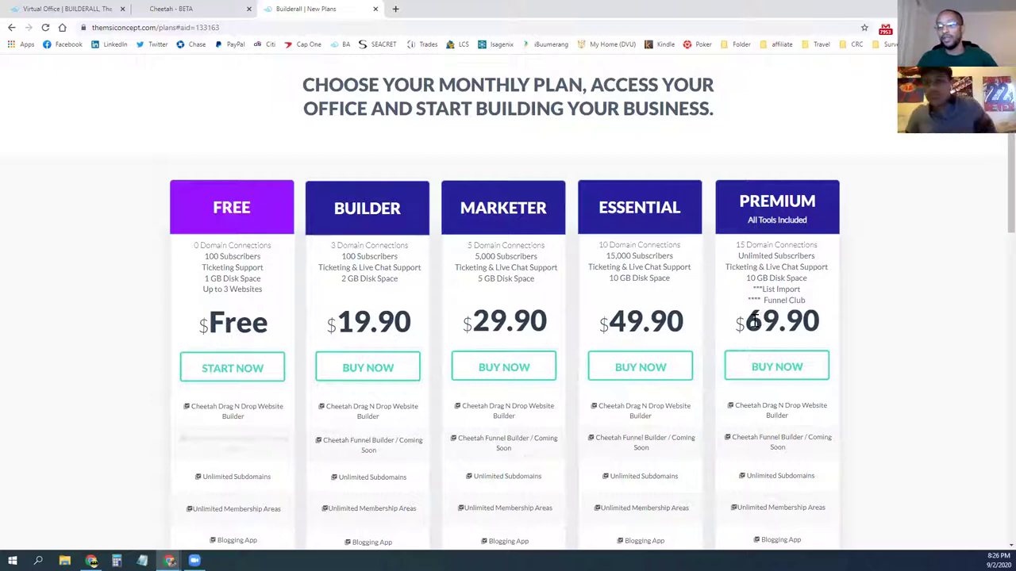
pyautogui.moveTo(742, 268); pyautogui.dragTo(794, 275)
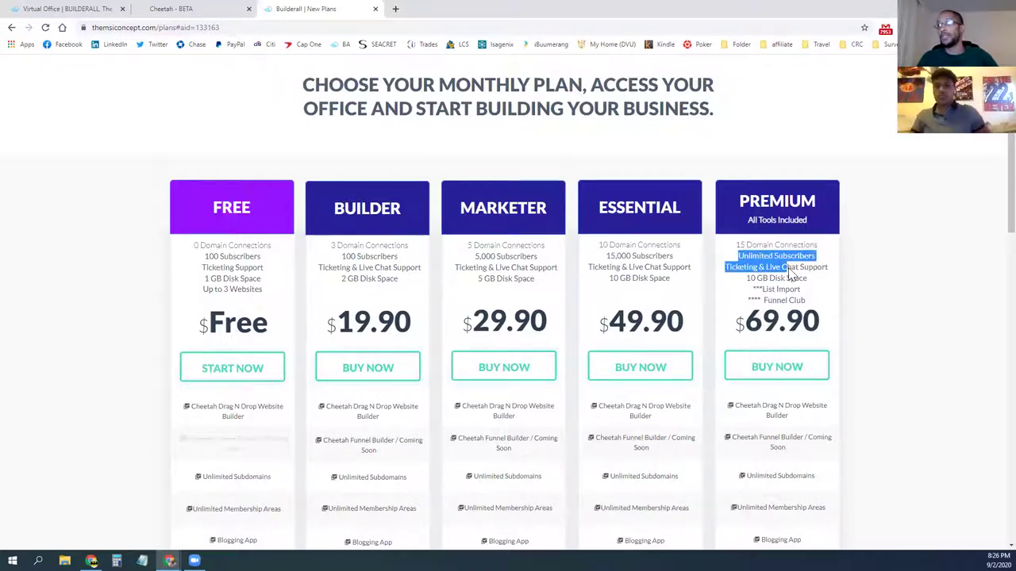
pyautogui.click(810, 299)
# Step: Examine the Premium plan's tool list down to its end, and return to the Cheetah sites overview
pyautogui.scroll(-5, 808, 305)
pyautogui.scroll(-2, 797, 308)
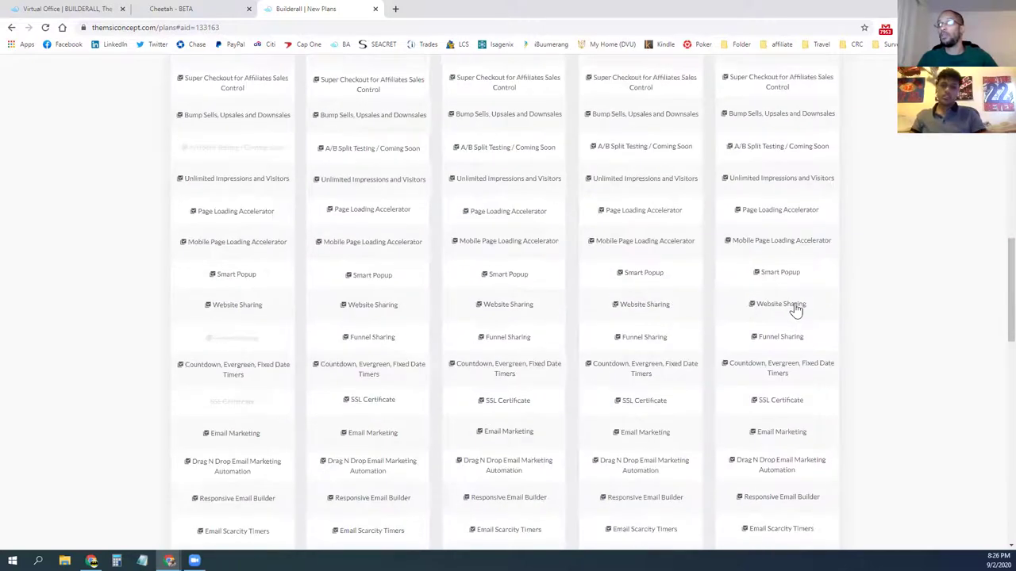
pyautogui.scroll(-2, 793, 313)
pyautogui.scroll(-1, 794, 317)
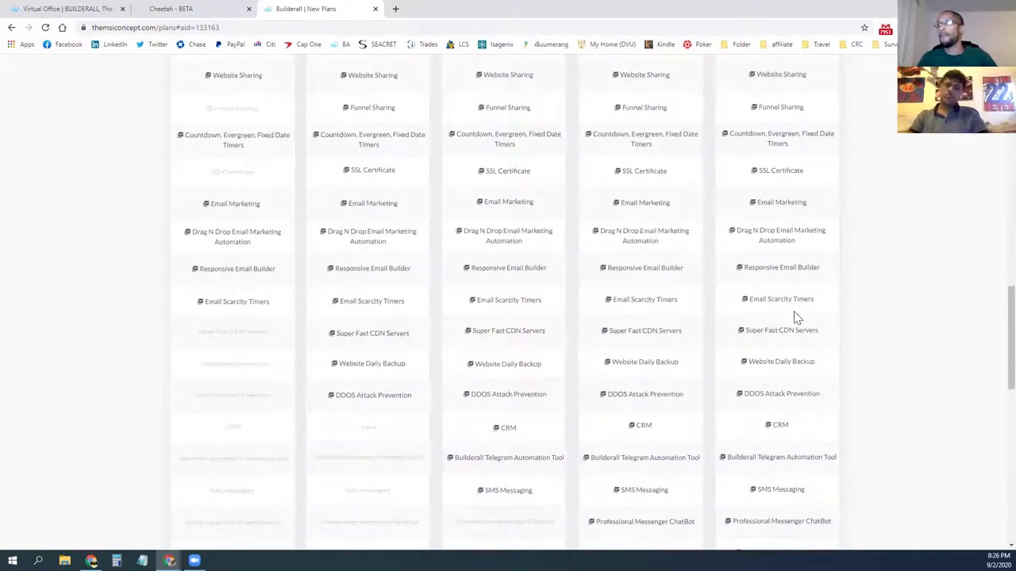
pyautogui.scroll(-3, 794, 321)
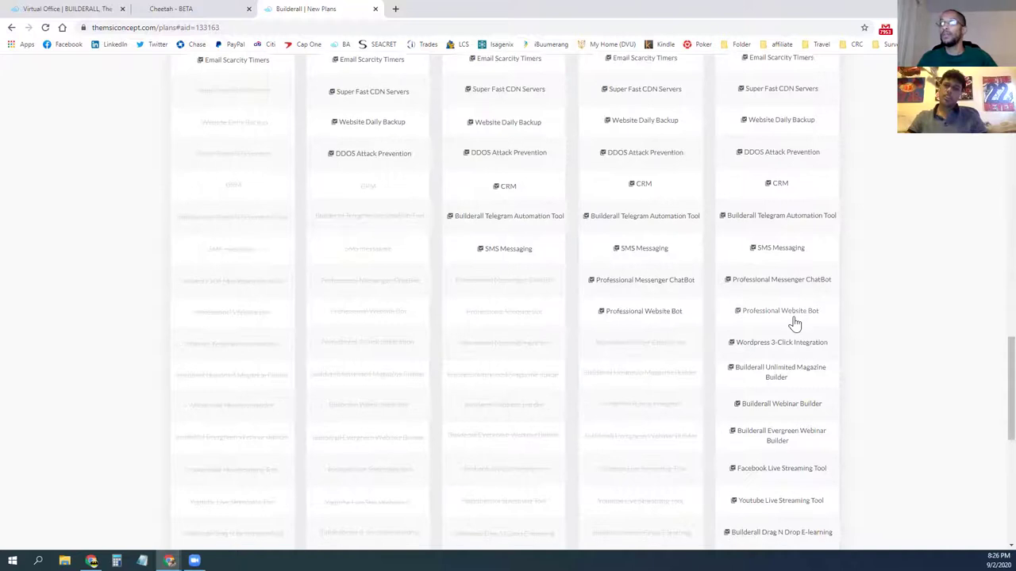
pyautogui.scroll(-2, 794, 323)
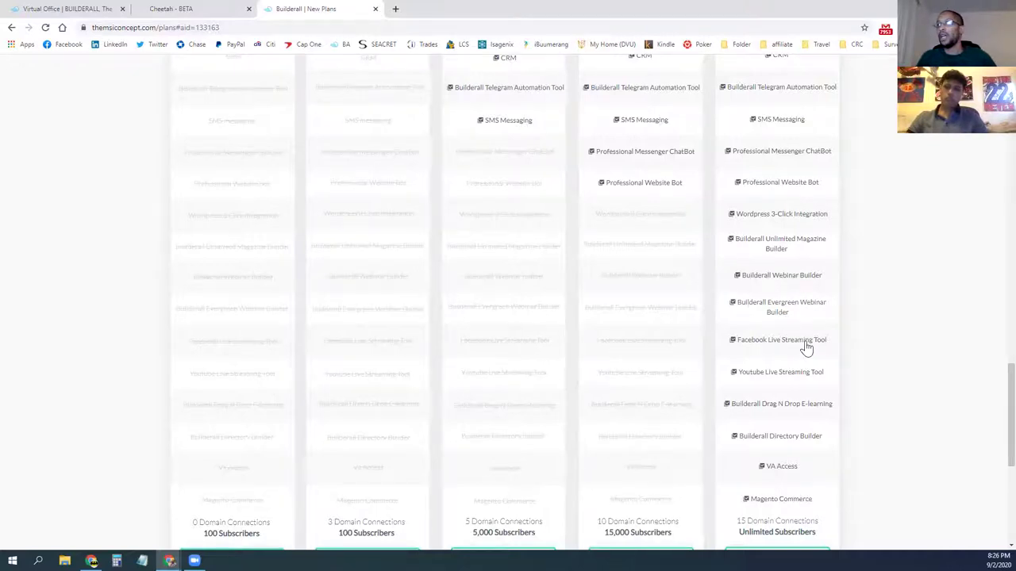
pyautogui.scroll(-2, 804, 347)
pyautogui.scroll(4, 810, 342)
pyautogui.scroll(10, 805, 339)
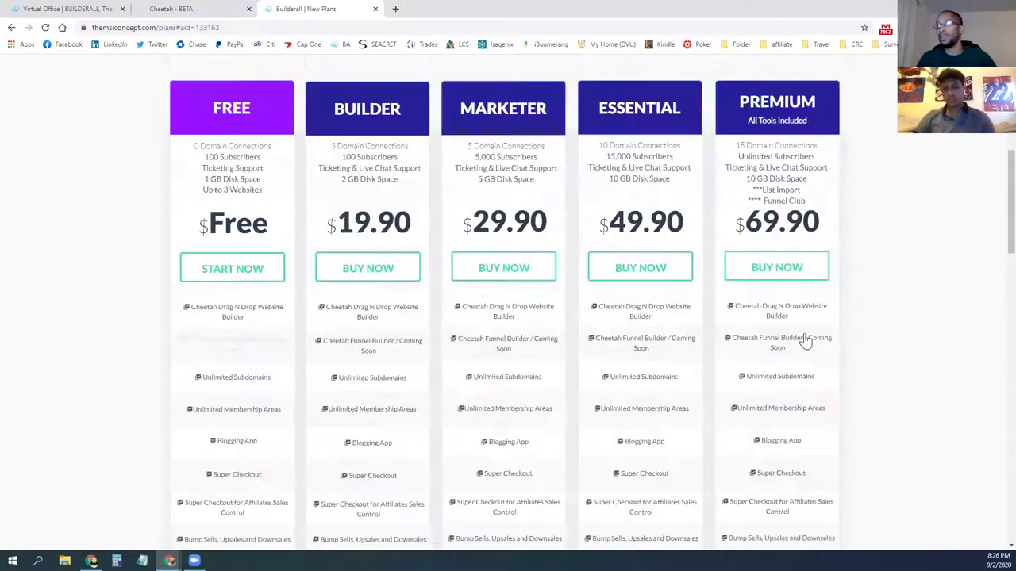
pyautogui.scroll(-1, 762, 382)
pyautogui.click(202, 9)
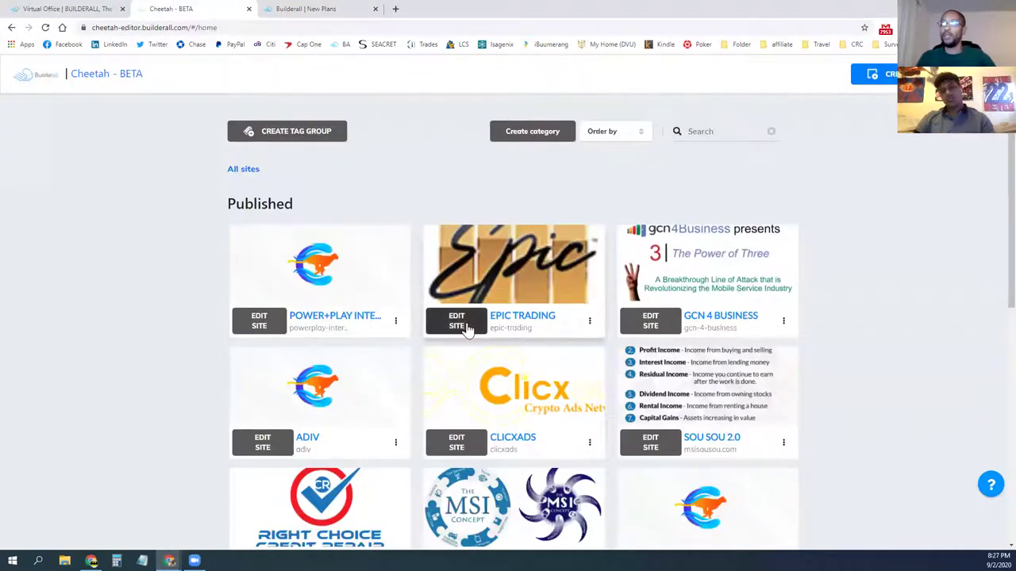
# Step: View the actions available for the Epic Trading site, including Duplicate and Transfer
pyautogui.click(590, 322)
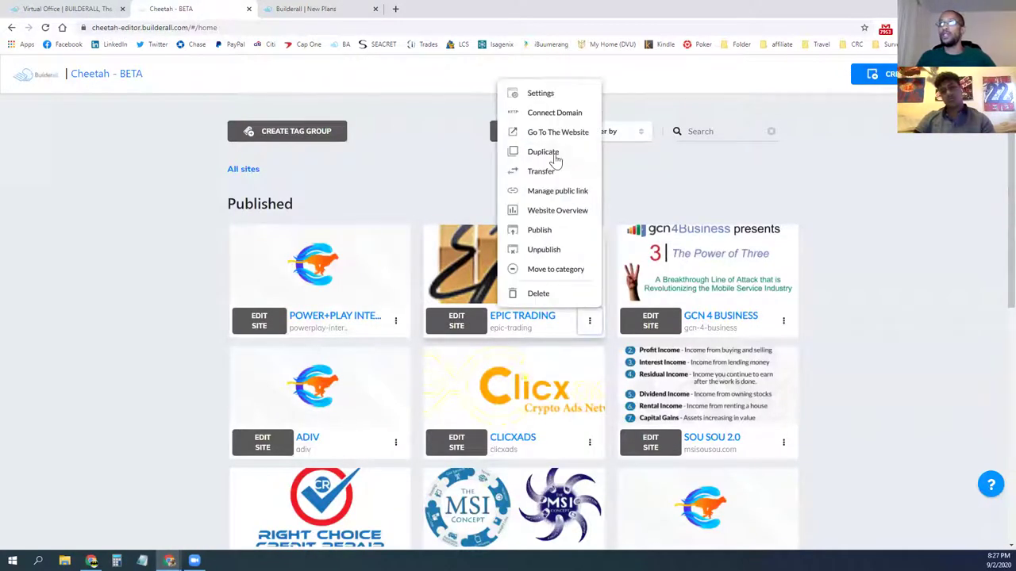
pyautogui.click(458, 186)
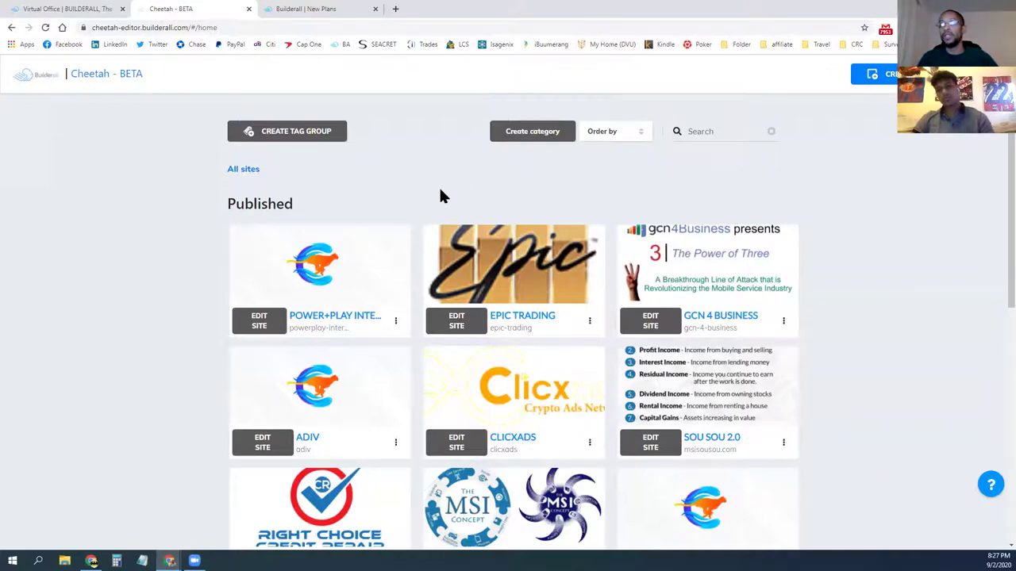
# Step: Compare the plans' website, checkout and email marketing tools in the Builderall plan table
pyautogui.click(315, 10)
pyautogui.scroll(-3, 329, 235)
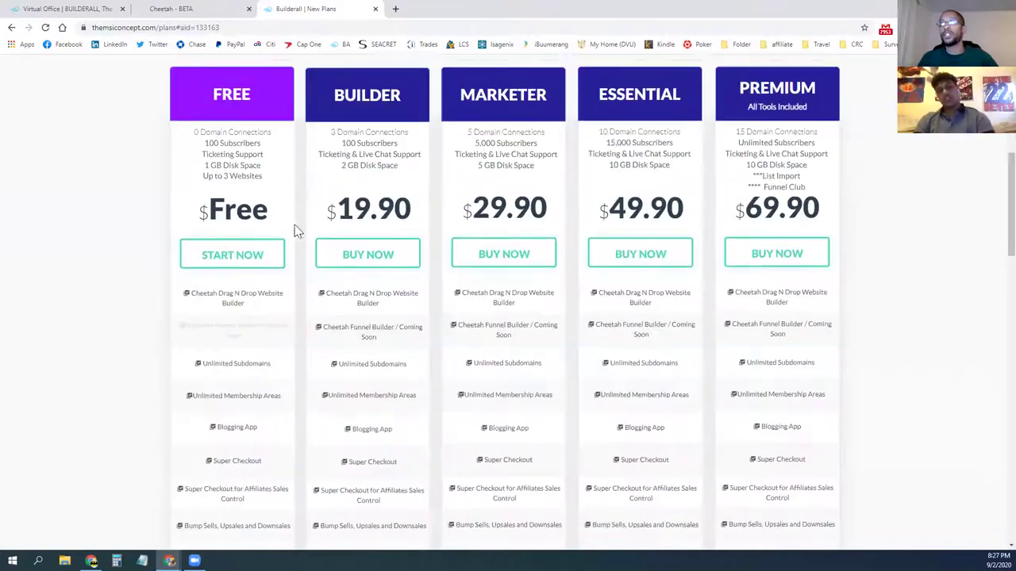
pyautogui.scroll(-2, 233, 324)
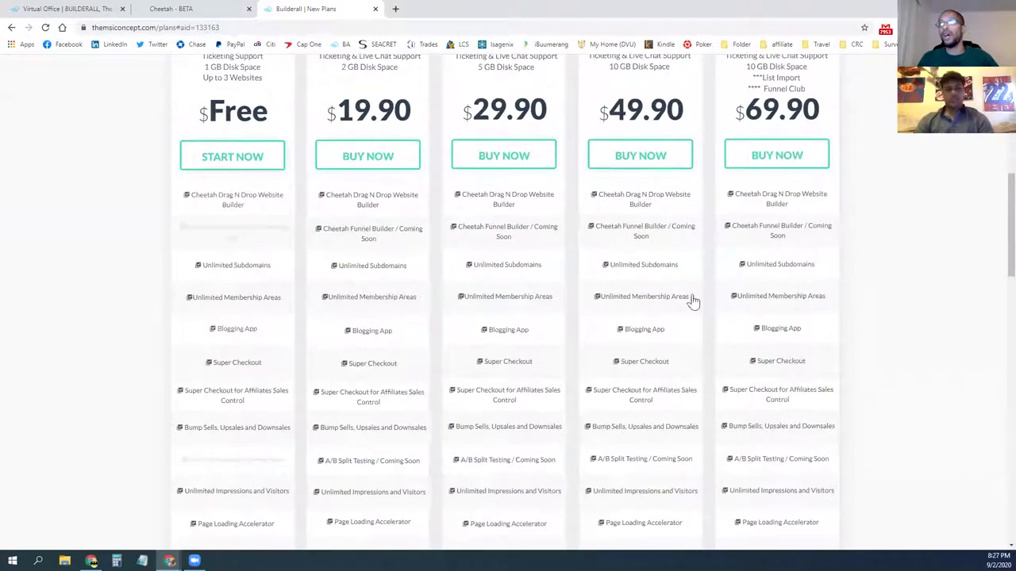
pyautogui.scroll(-3, 676, 354)
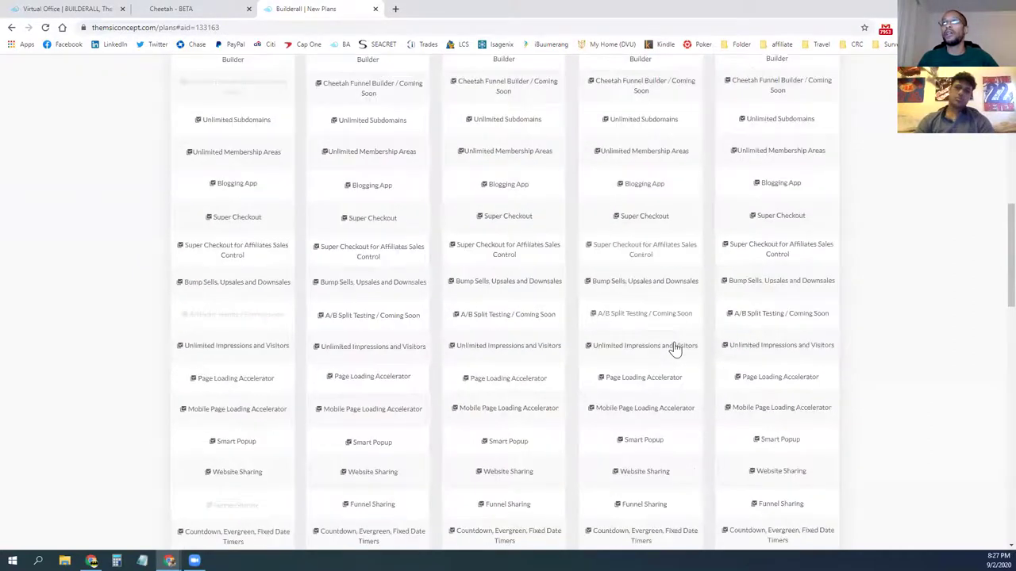
pyautogui.scroll(3, 554, 345)
pyautogui.scroll(2, 361, 325)
pyautogui.scroll(-3, 367, 334)
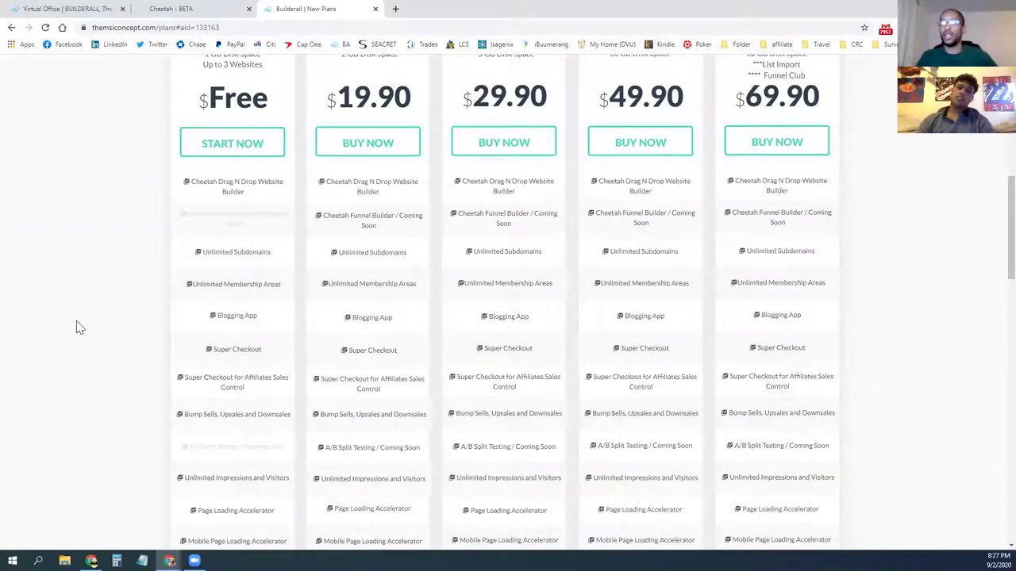
pyautogui.scroll(-4, 79, 327)
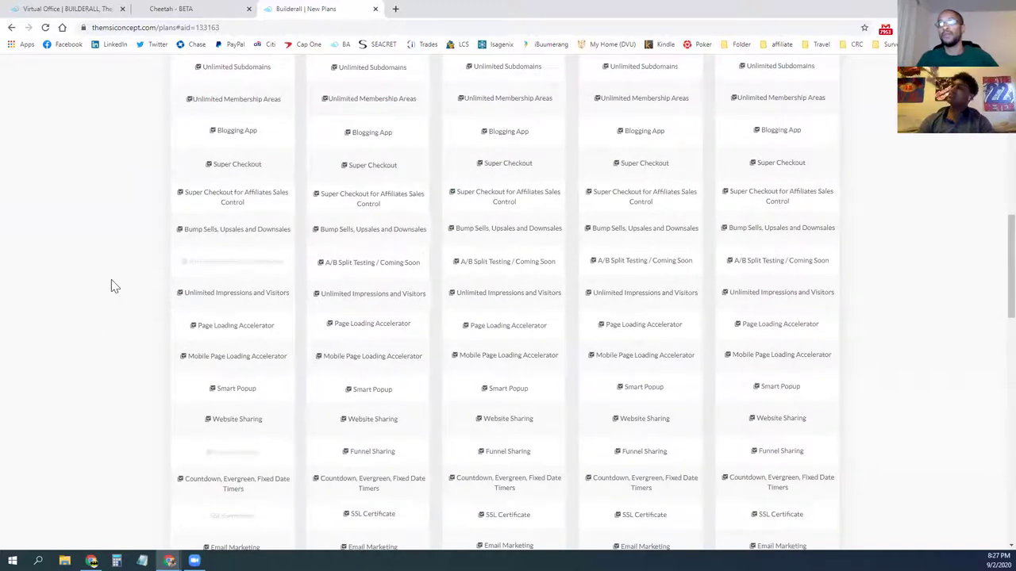
pyautogui.scroll(-3, 97, 306)
pyautogui.scroll(10, 101, 305)
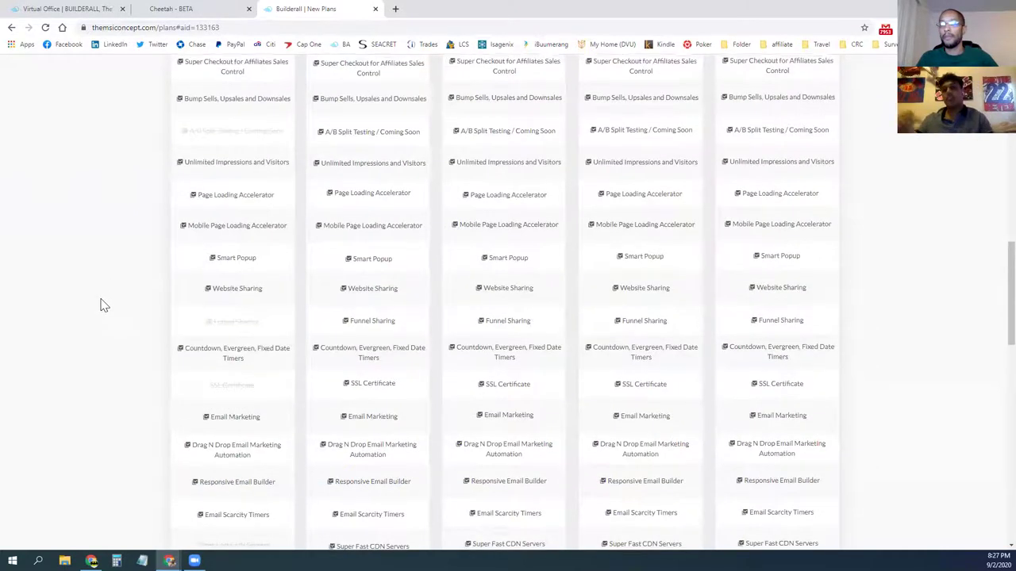
# Step: Check which tools the Free plan lacks against the paid plans, down to Website Daily Backup, and return to the table's head
pyautogui.scroll(-5, 101, 306)
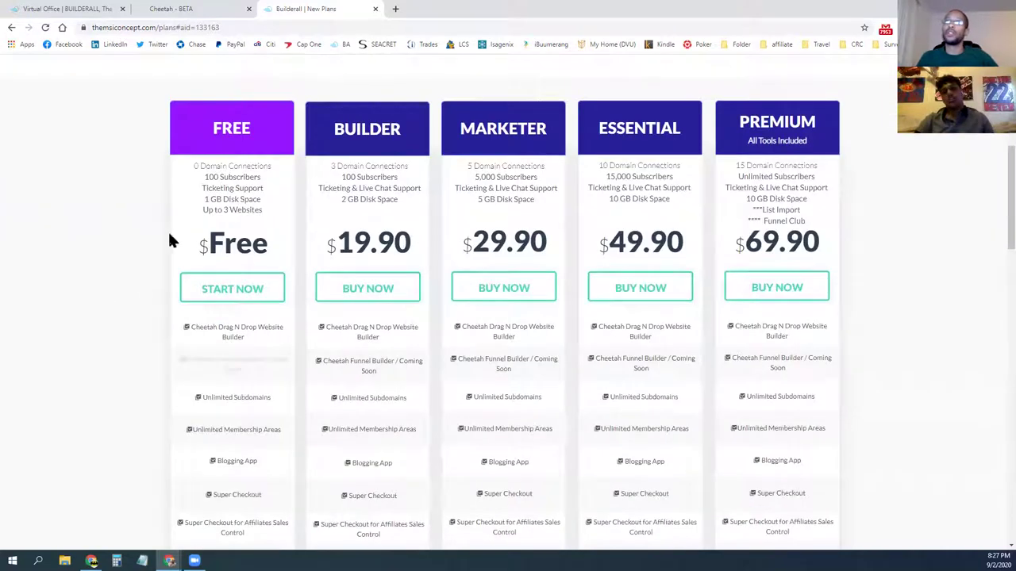
pyautogui.scroll(-2, 129, 281)
pyautogui.scroll(-4, 129, 281)
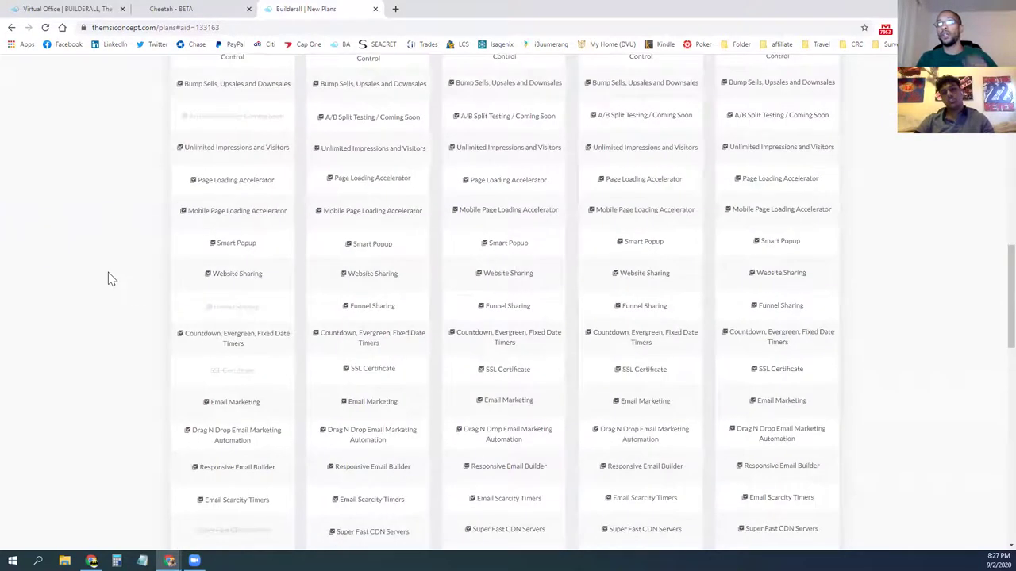
pyautogui.scroll(-1, 101, 279)
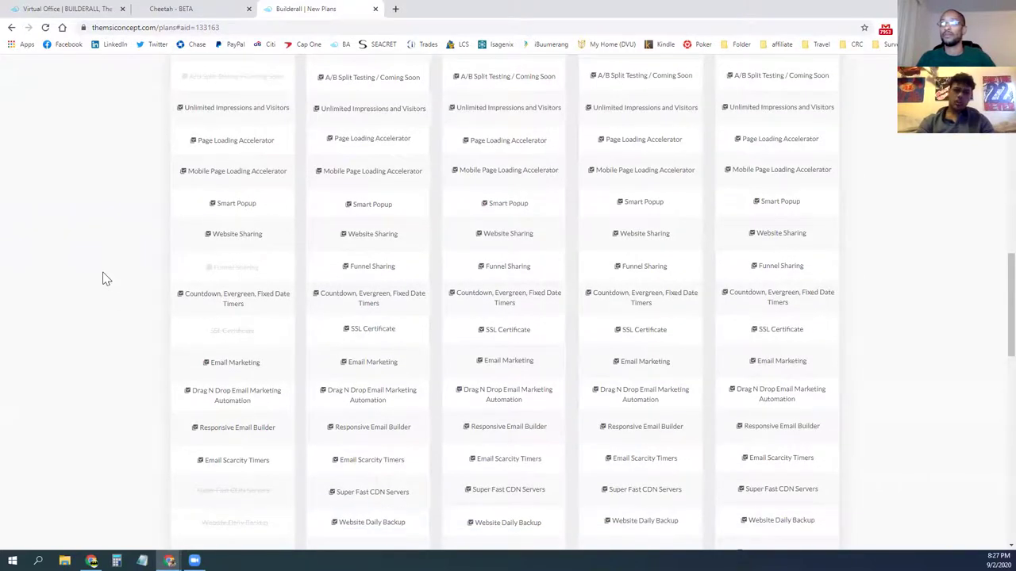
pyautogui.scroll(10, 119, 286)
pyautogui.scroll(2, 119, 286)
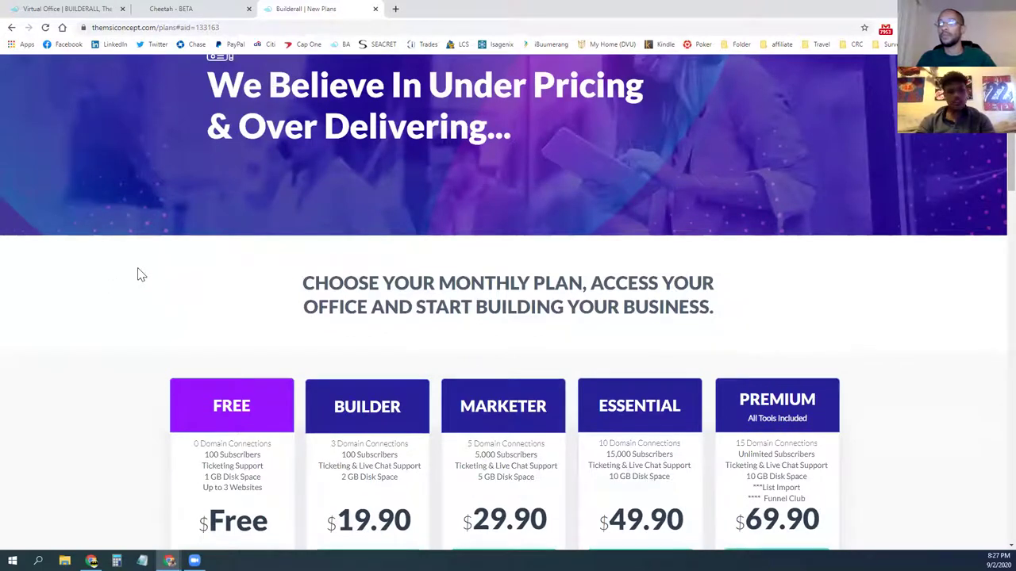
# Step: Highlight the Free plan's subscriber allowance and its domain connections, and clear the selection
pyautogui.scroll(-3, 119, 273)
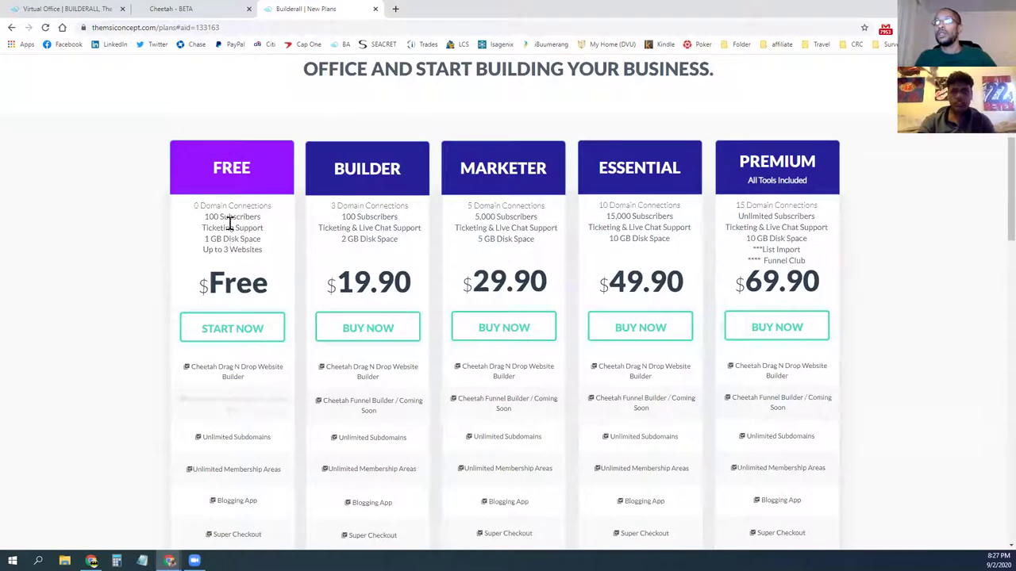
pyautogui.moveTo(206, 219); pyautogui.dragTo(261, 218)
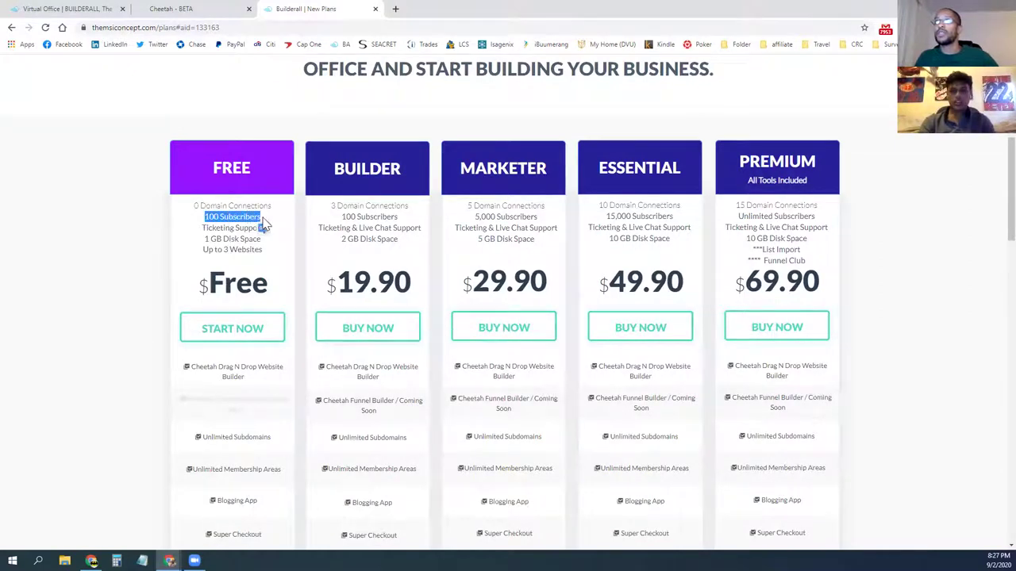
pyautogui.click(264, 224)
pyautogui.moveTo(212, 225); pyautogui.dragTo(195, 209)
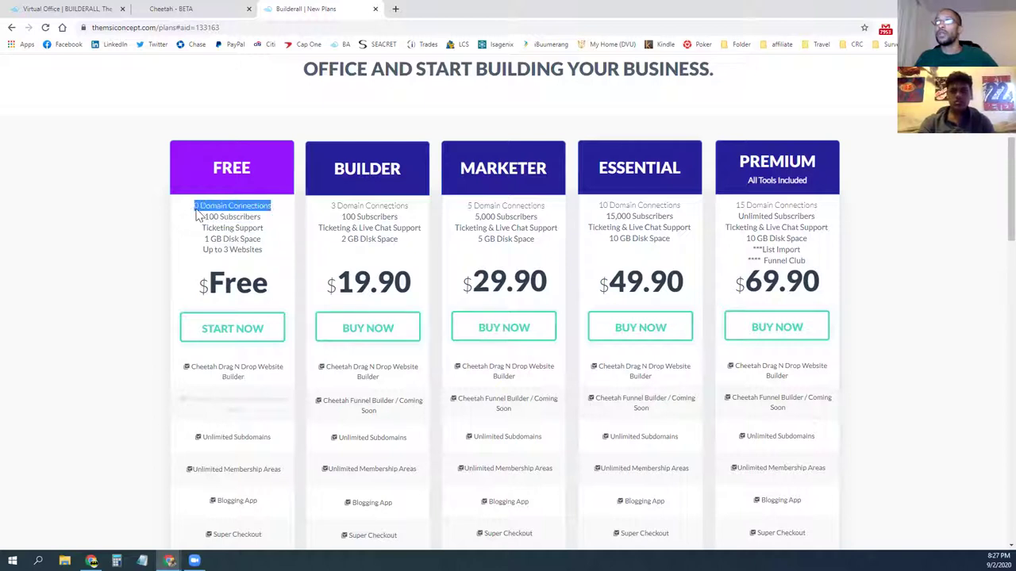
pyautogui.click(142, 272)
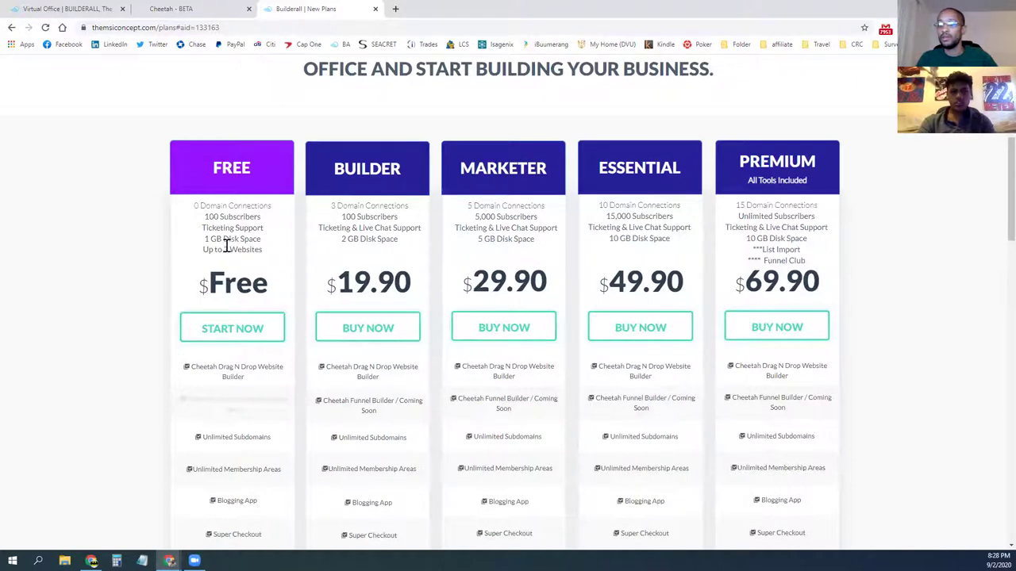
# Step: Look through the plans' tool list down to SMS Messaging, and return to the Cheetah sites overview
pyautogui.scroll(-5, 236, 254)
pyautogui.scroll(-4, 236, 256)
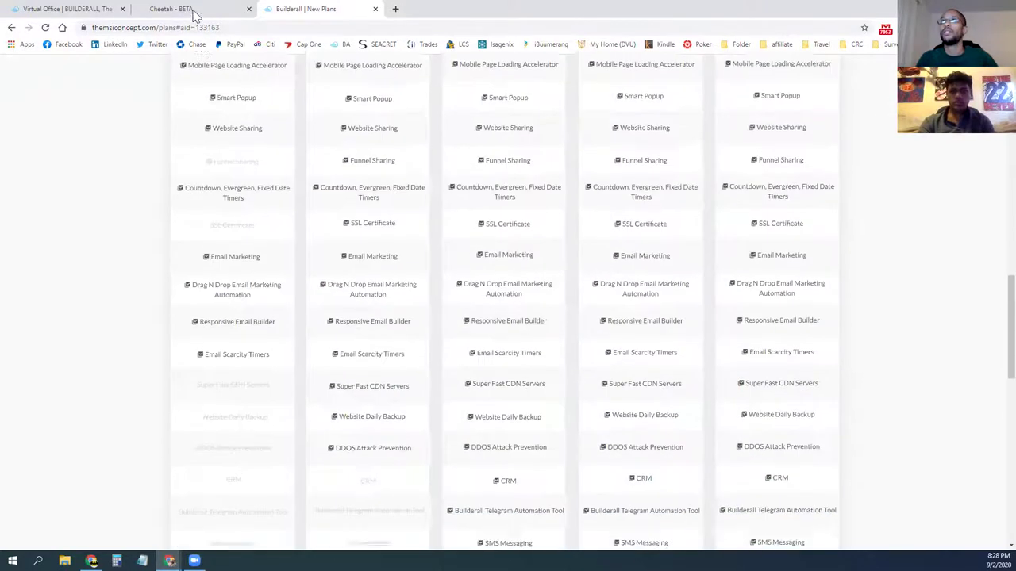
pyautogui.click(190, 9)
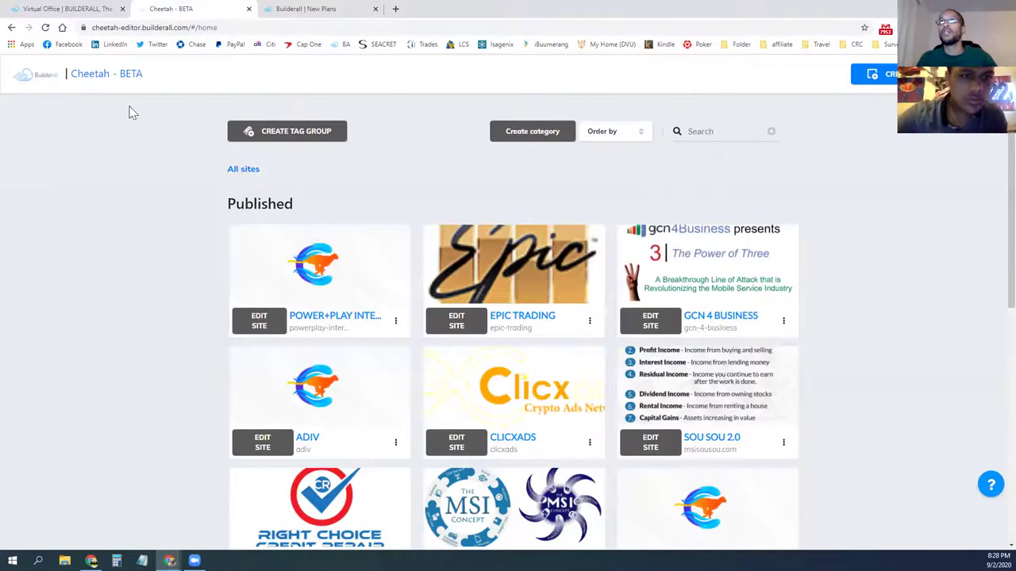
pyautogui.moveTo(403, 304)
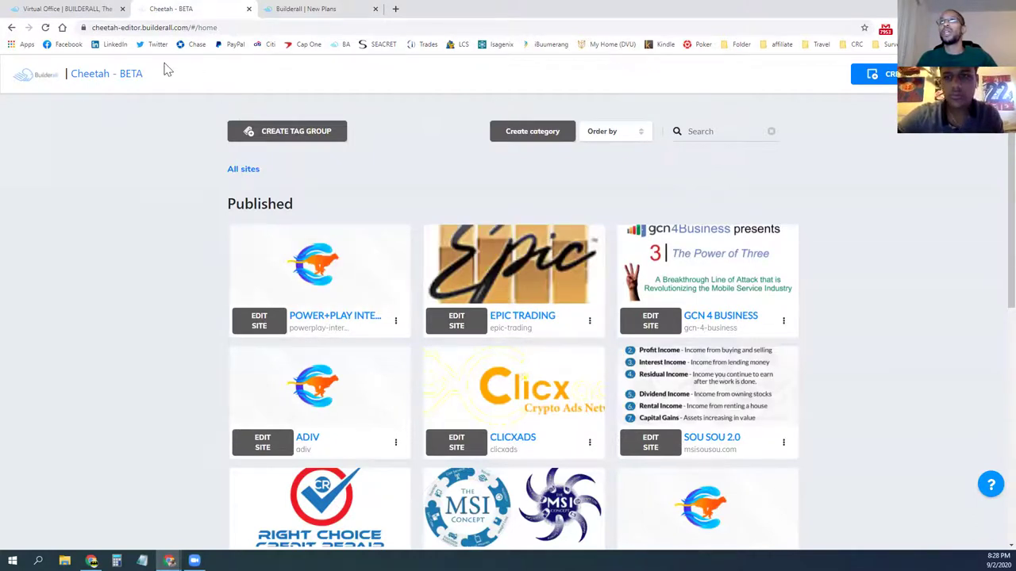
# Step: Open the Mailingboss email marketing tool from the Virtual Office's tool list
pyautogui.click(76, 11)
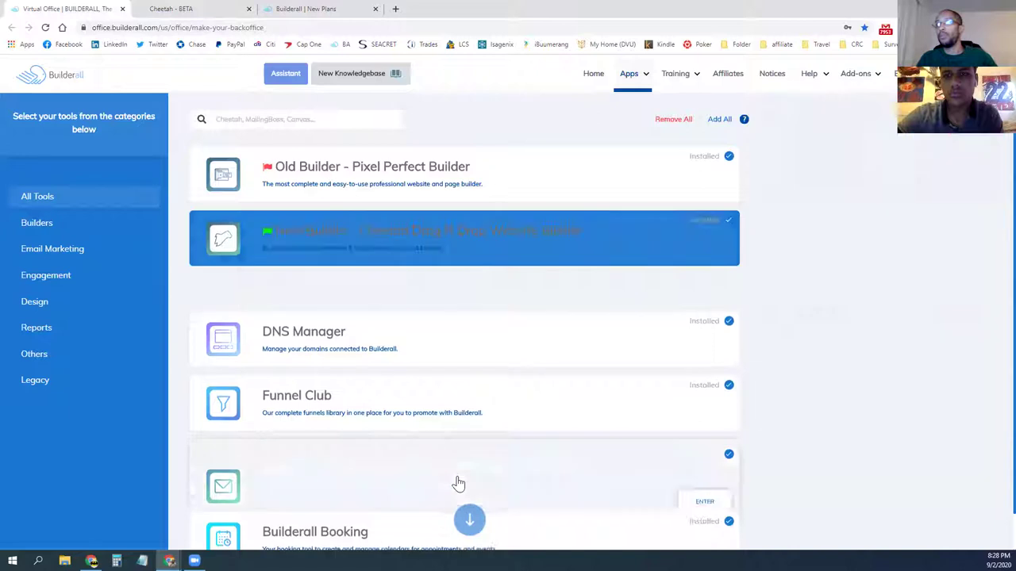
pyautogui.moveTo(445, 453)
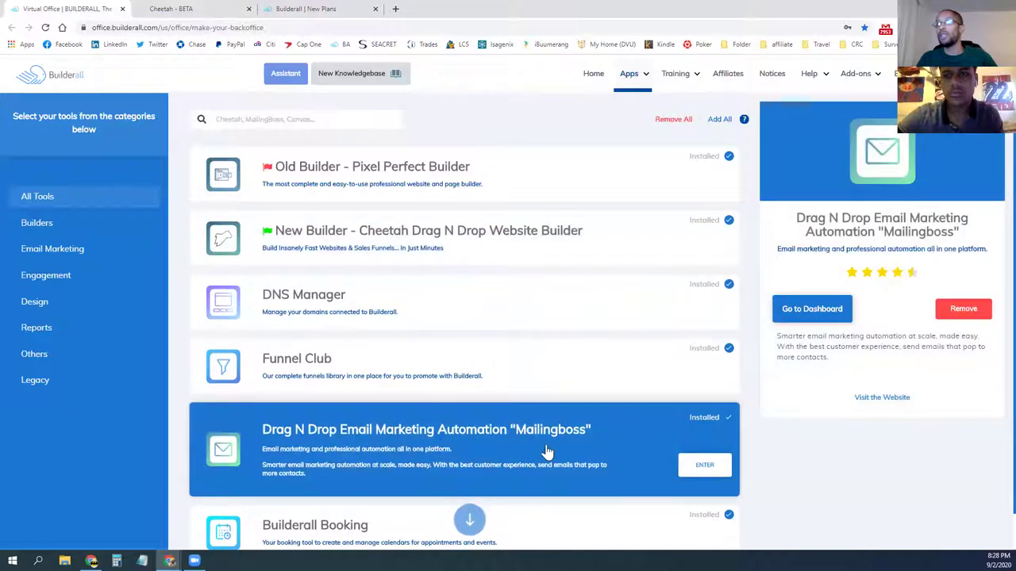
pyautogui.click(705, 465)
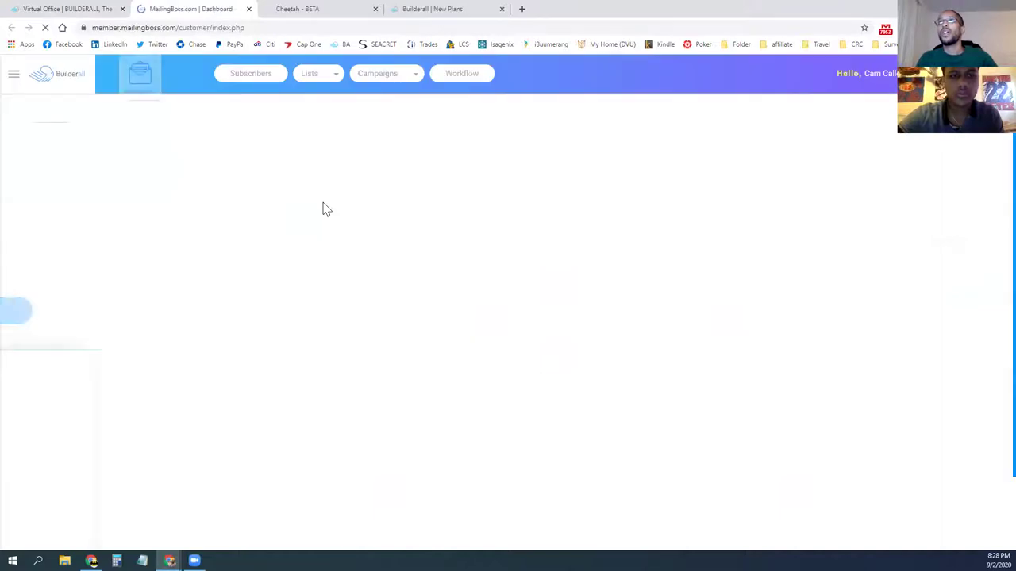
# Step: Look through Mailingboss's regular campaigns and subscriber lists
pyautogui.click(385, 82)
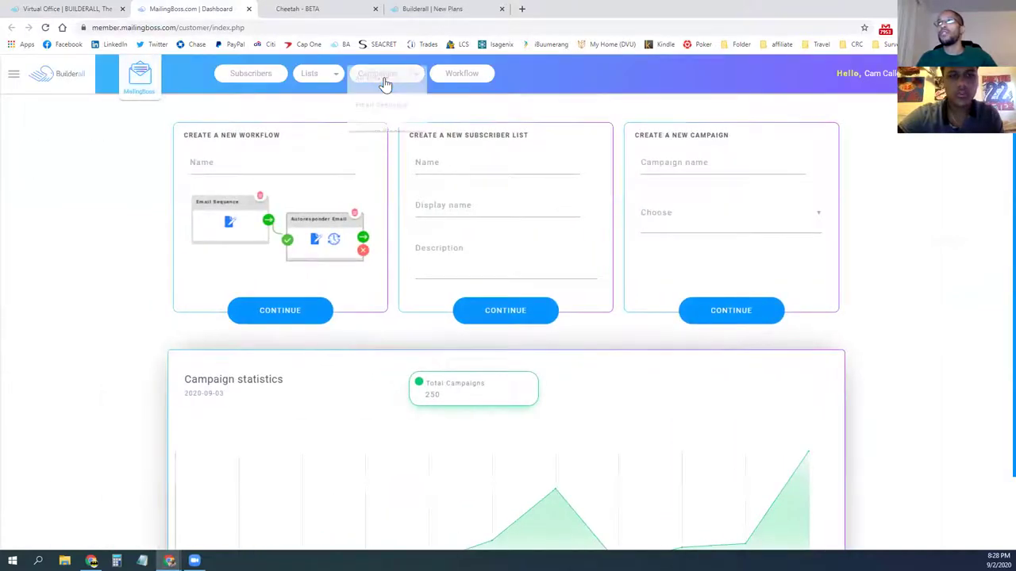
pyautogui.click(367, 79)
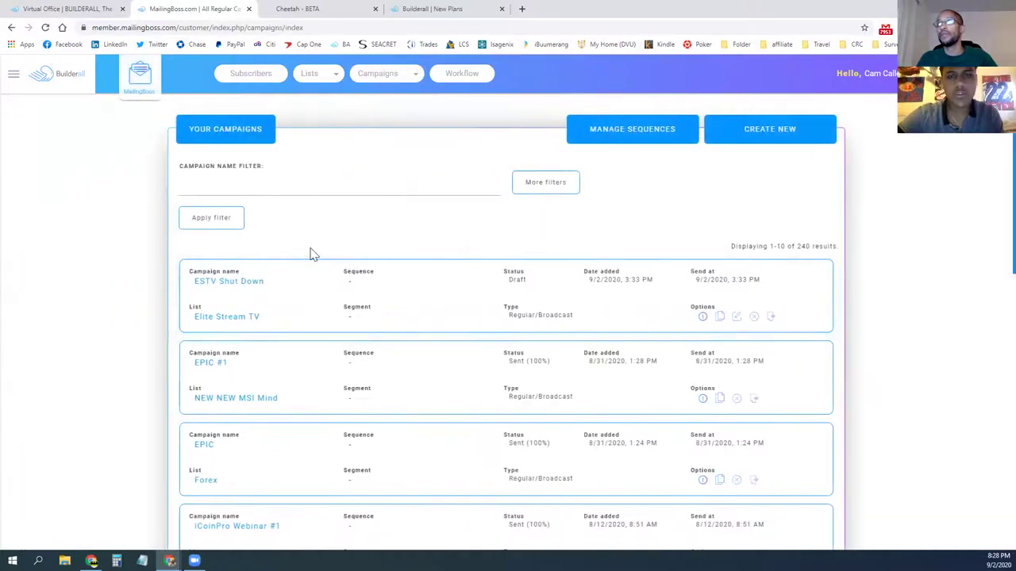
pyautogui.scroll(-3, 310, 255)
pyautogui.scroll(3, 283, 294)
pyautogui.scroll(1, 286, 298)
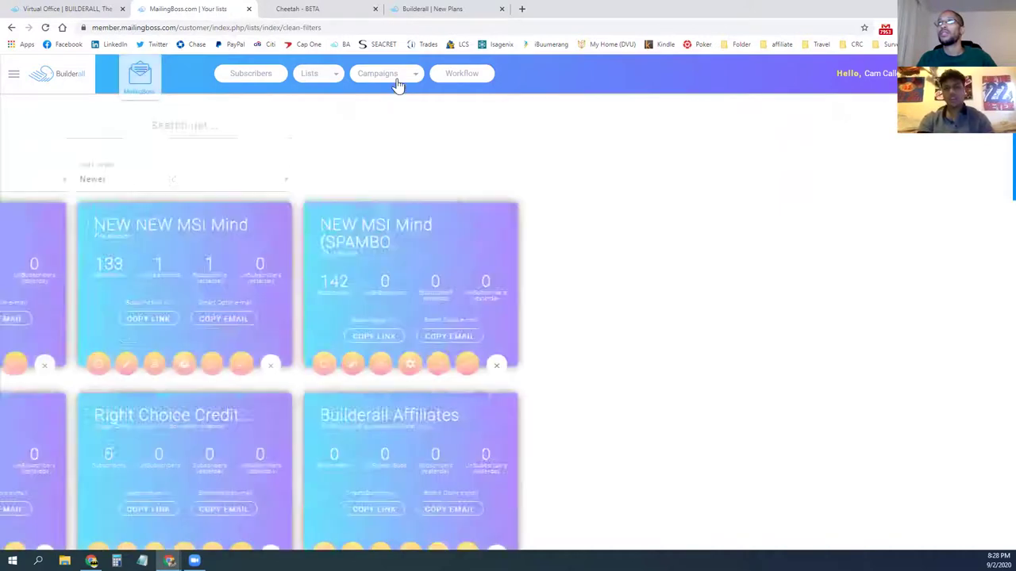
# Step: Find the EPIC sequence among the email sequences and open it in the editor
pyautogui.moveTo(396, 79)
pyautogui.click(387, 106)
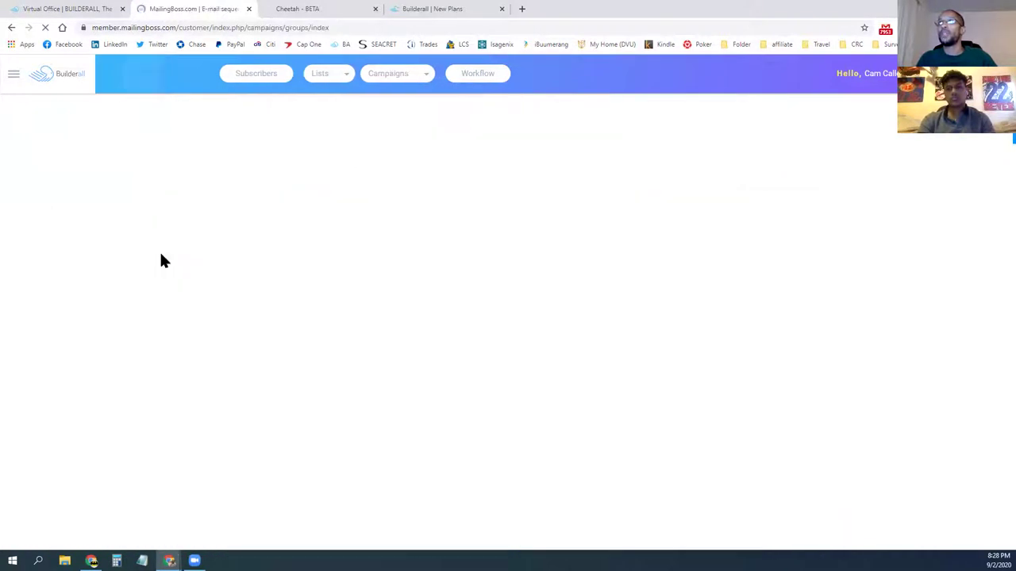
pyautogui.scroll(-1, 290, 270)
pyautogui.scroll(-6, 291, 275)
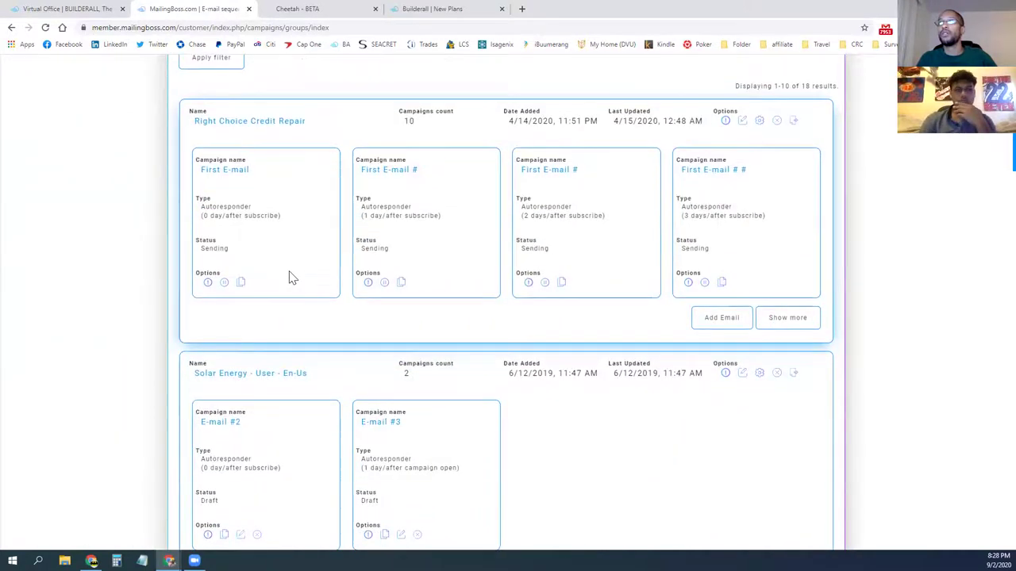
pyautogui.scroll(-10, 291, 277)
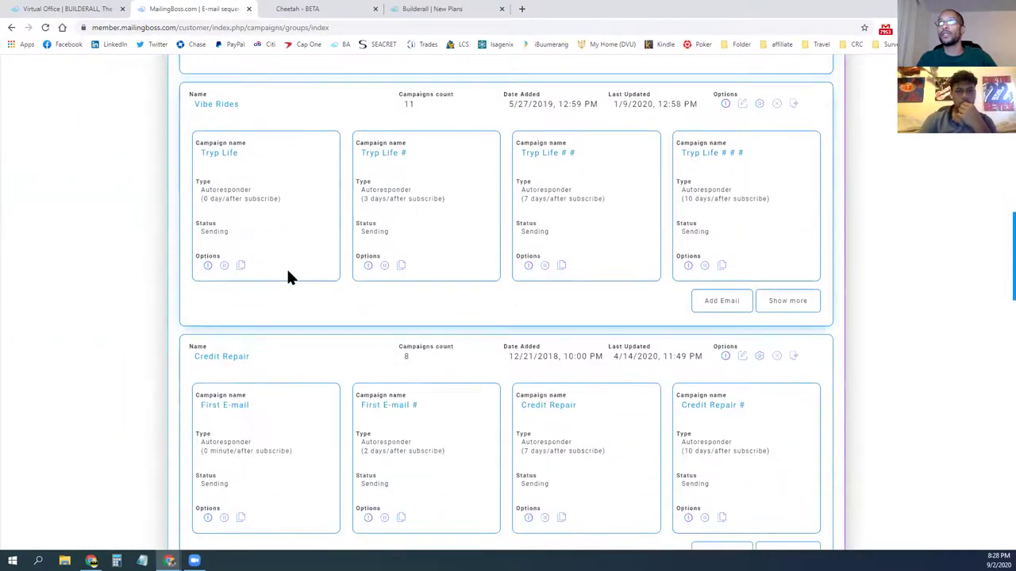
pyautogui.scroll(-4, 288, 275)
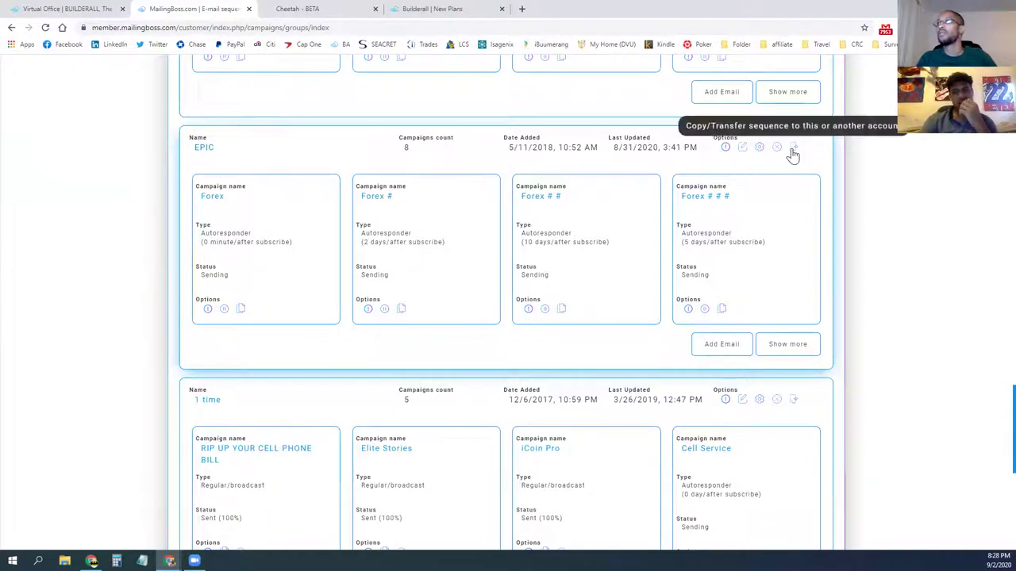
pyautogui.click(205, 151)
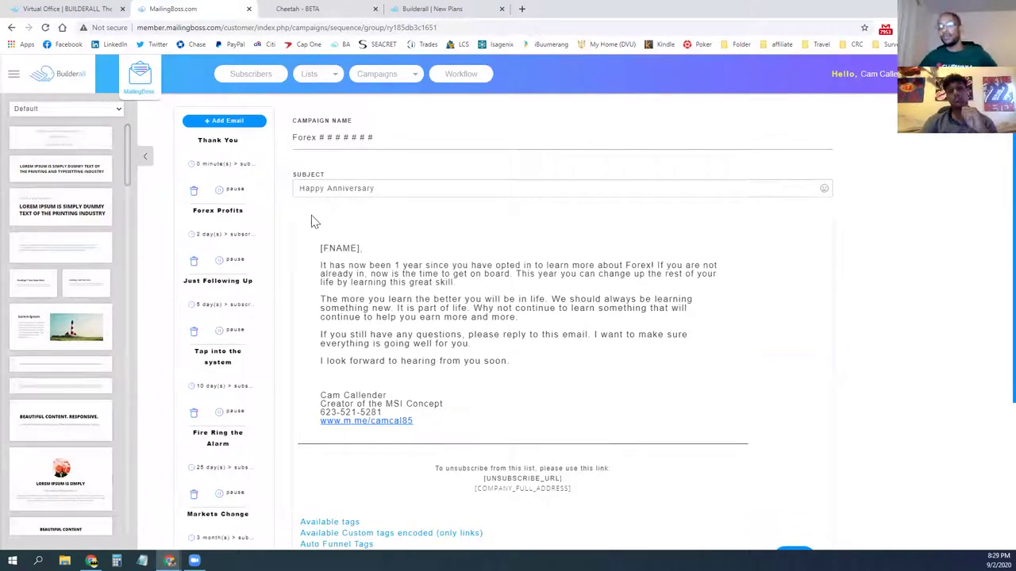
# Step: Examine the EPIC sequence's scheduled emails from Thank You through Happy Anniversary
pyautogui.scroll(-5, 249, 234)
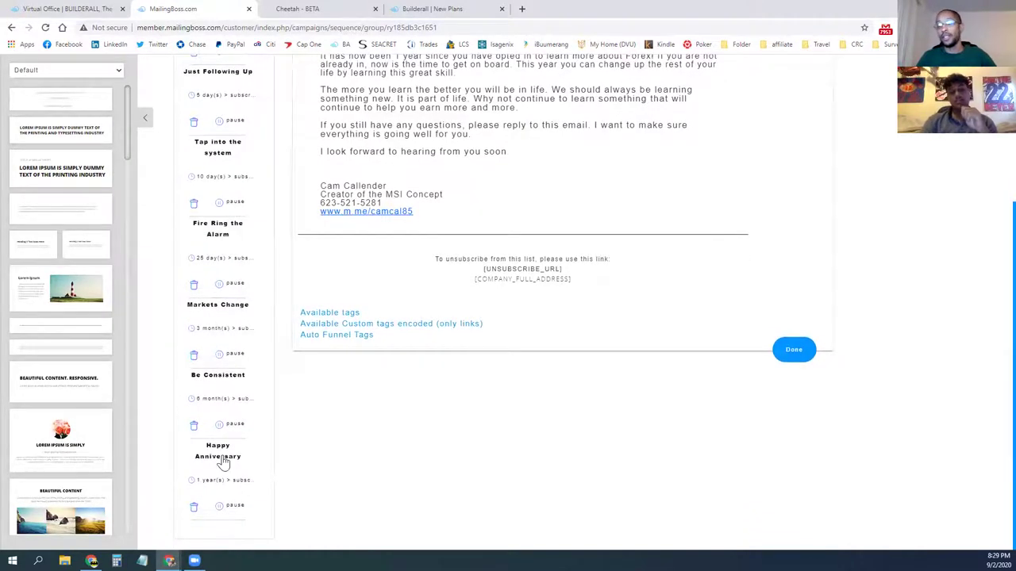
pyautogui.scroll(5, 221, 459)
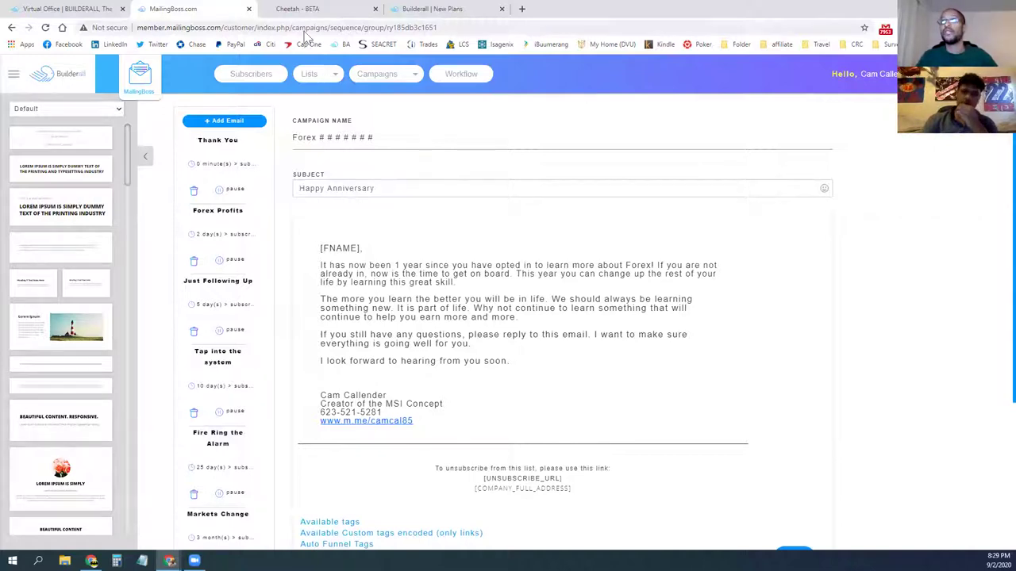
# Step: Open the Mailingboss dashboard again from the Virtual Office and look through the subscriber lists, including Forex
pyautogui.click(75, 9)
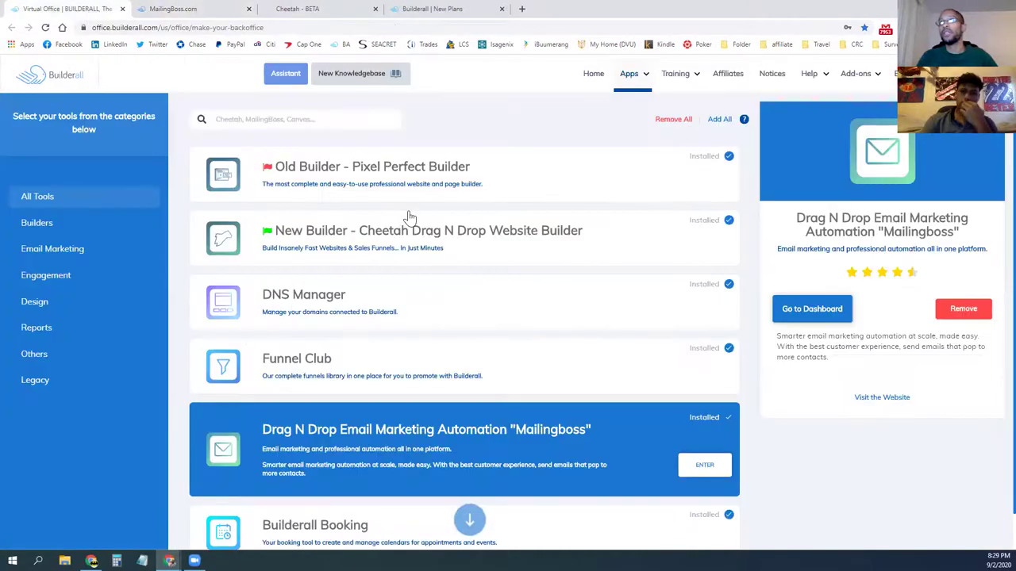
pyautogui.click(702, 468)
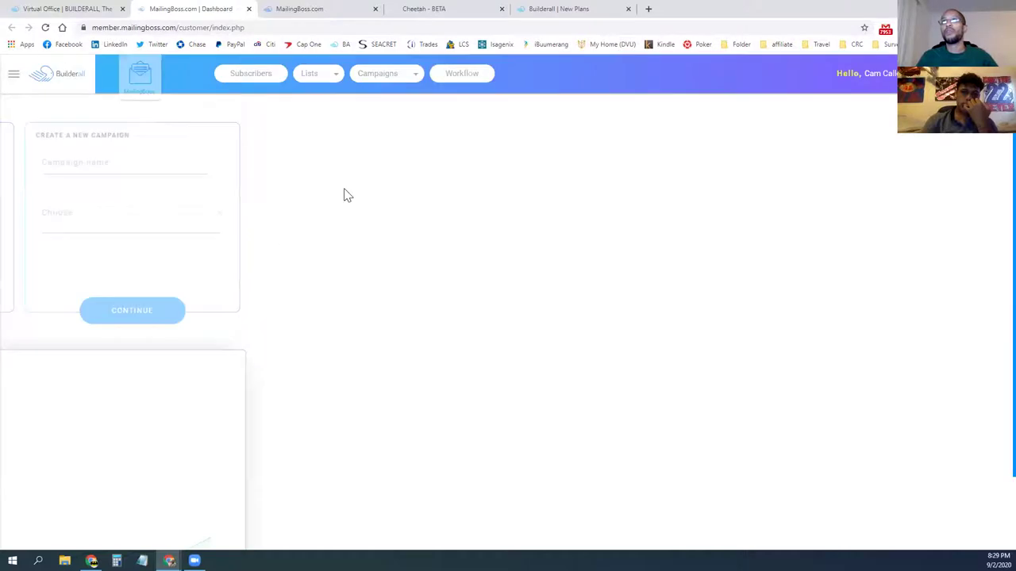
pyautogui.click(322, 80)
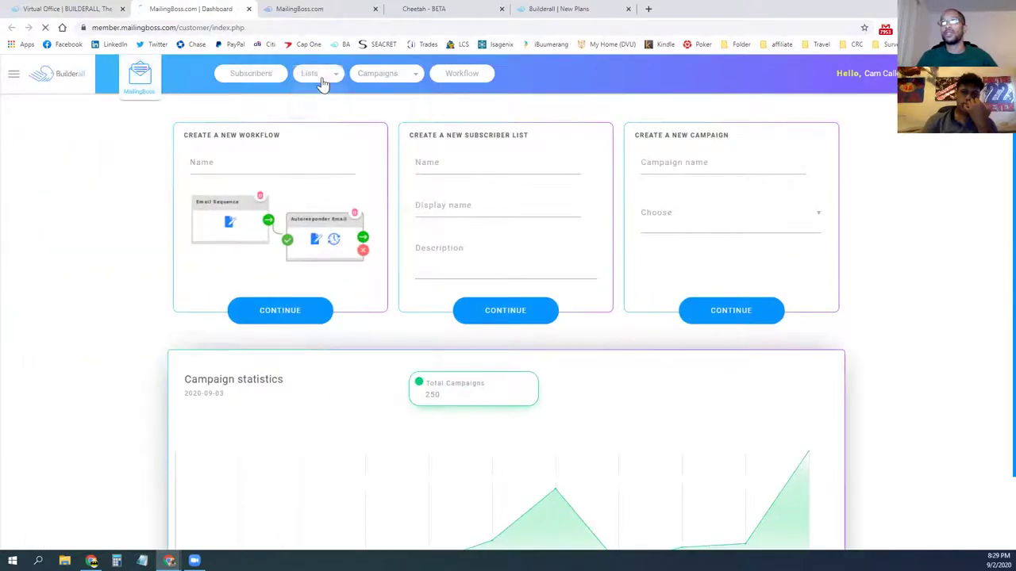
pyautogui.scroll(-10, 359, 270)
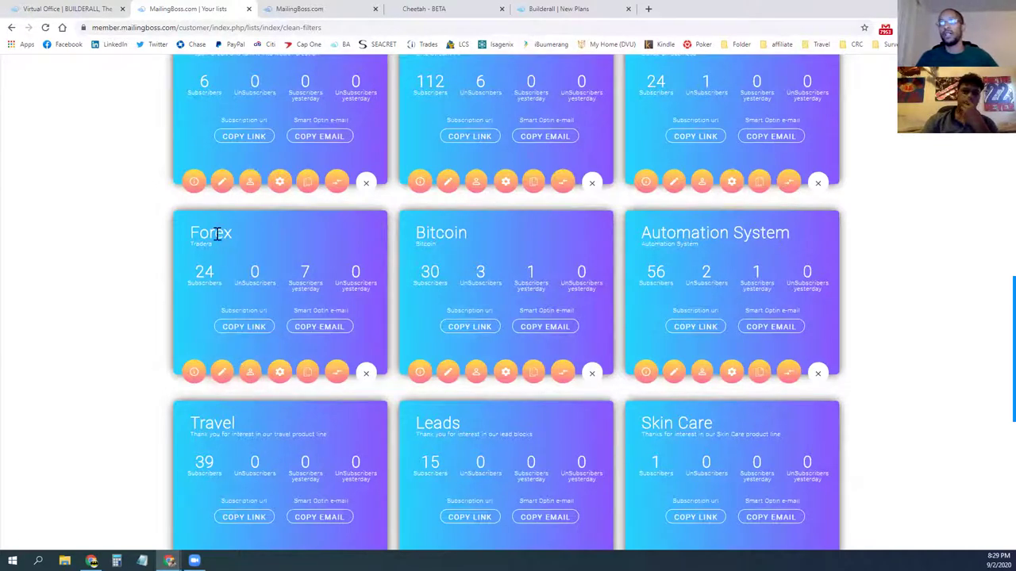
pyautogui.scroll(10, 204, 294)
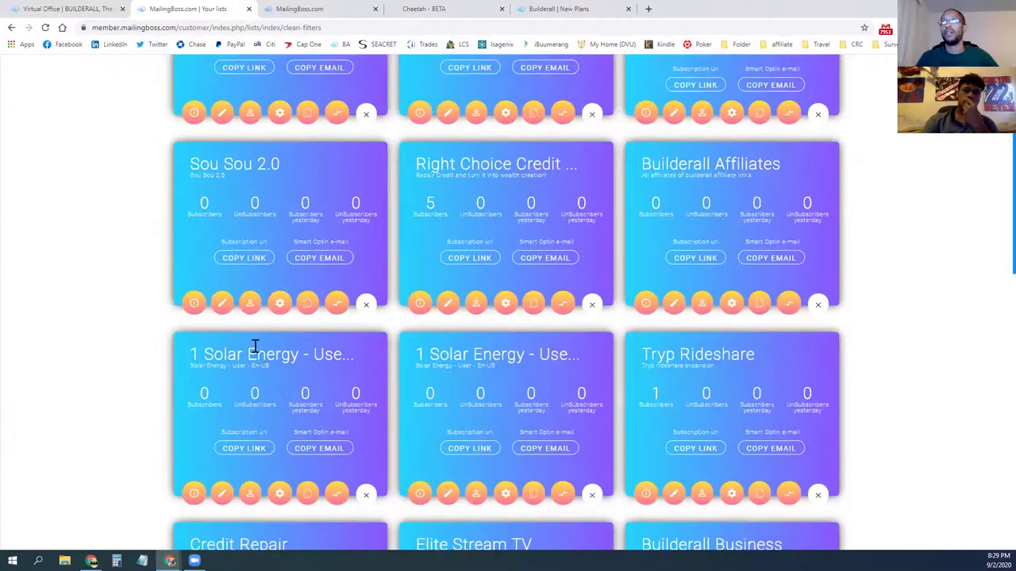
# Step: Draft a new Regular/Broadcast campaign named afd for the Forex list, and cancel it without saving
pyautogui.click(388, 87)
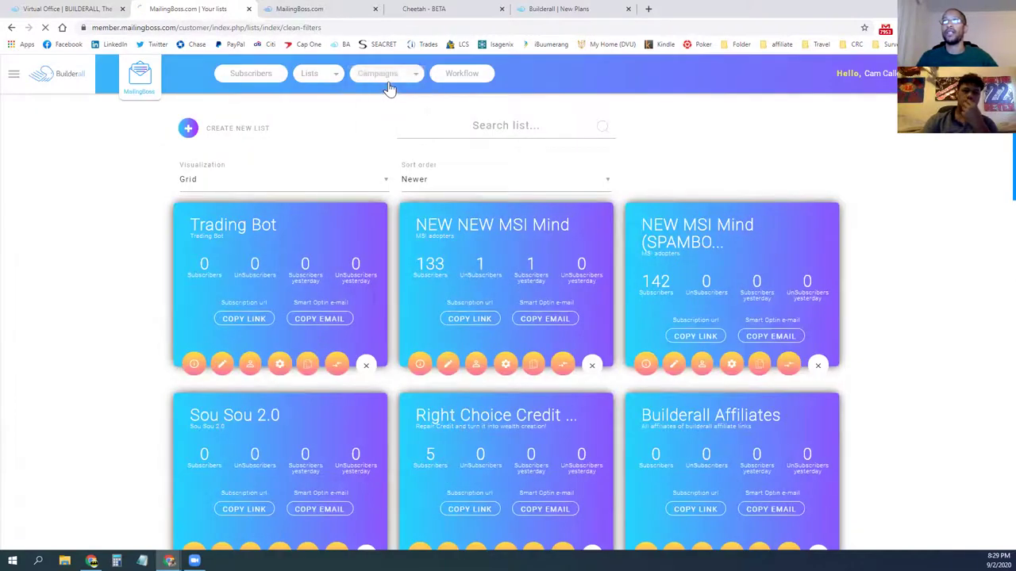
pyautogui.click(750, 129)
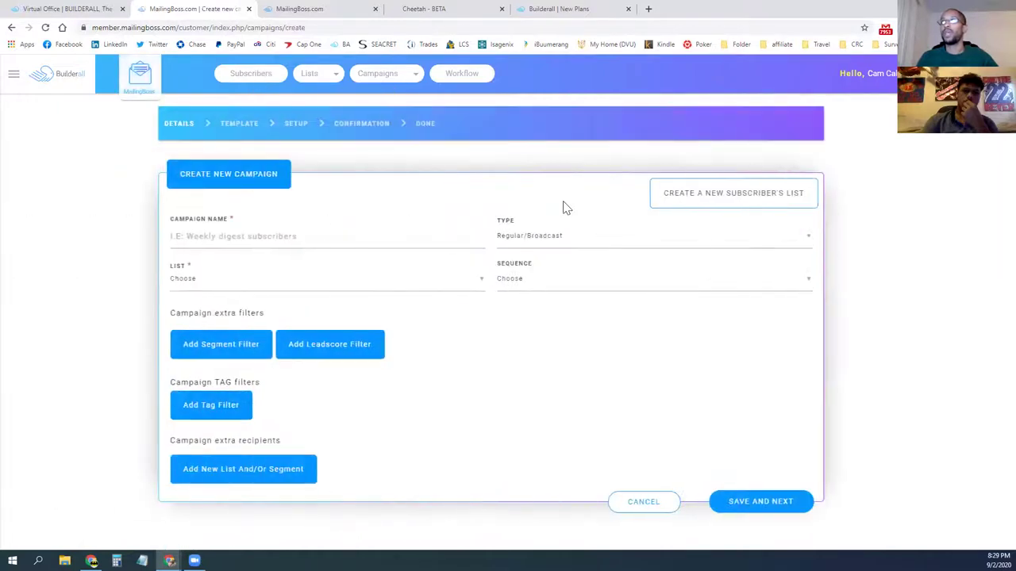
pyautogui.click(325, 287)
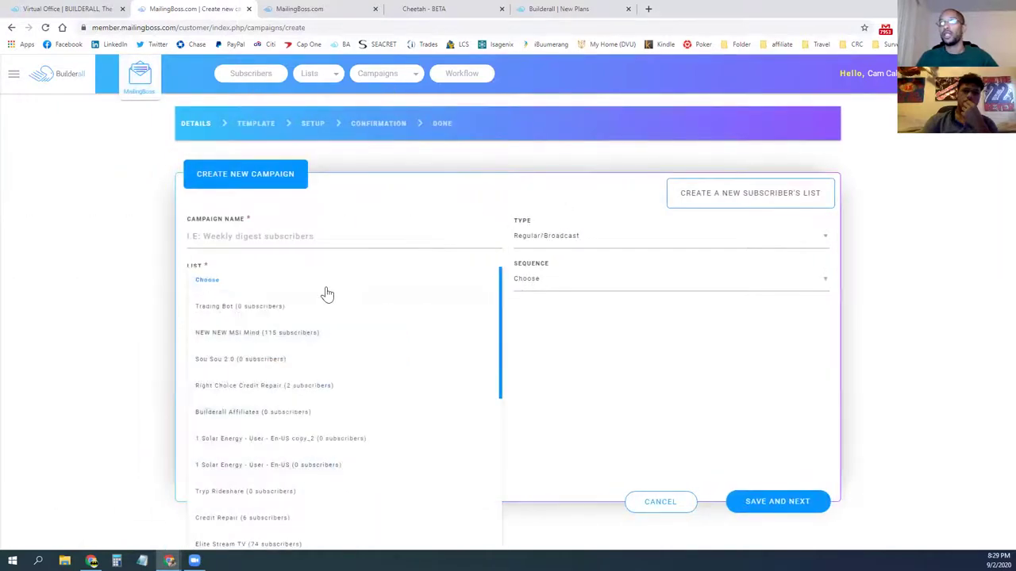
pyautogui.scroll(-1, 298, 428)
pyautogui.scroll(-2, 298, 428)
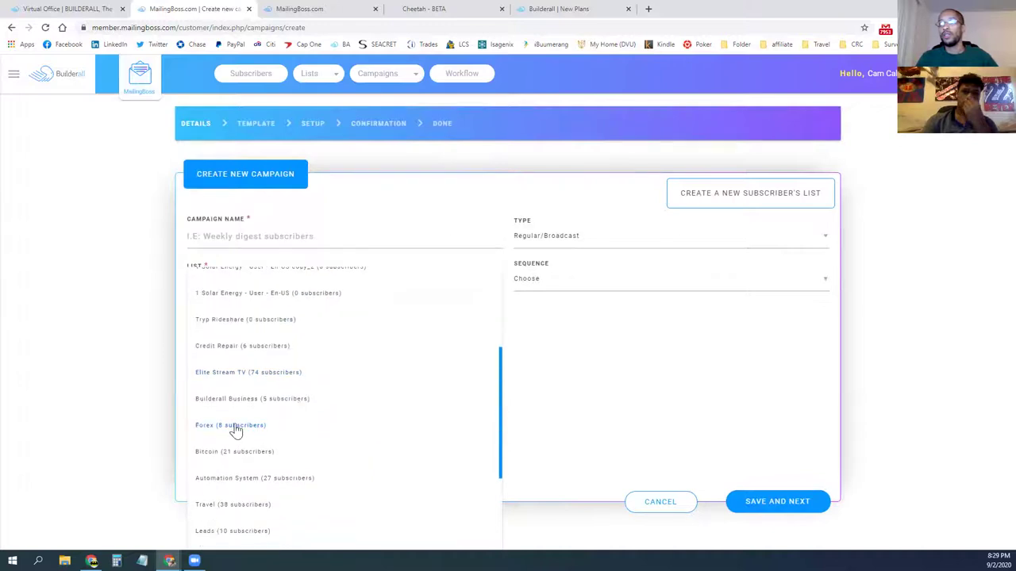
pyautogui.click(232, 426)
pyautogui.click(276, 235)
pyautogui.write('afd')
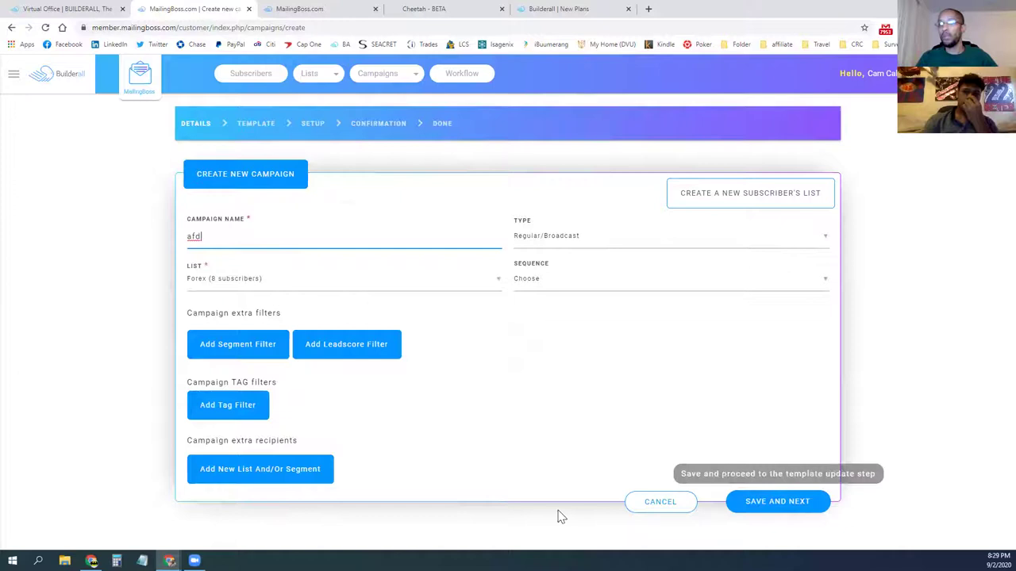
pyautogui.click(643, 501)
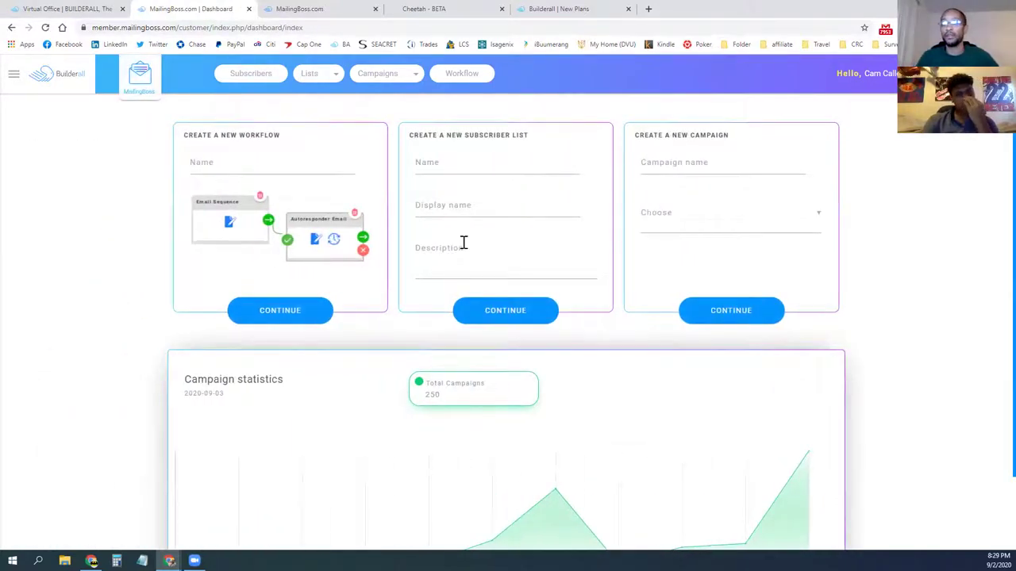
# Step: Review the scheduled emails and delays in the open Forex email sequence down to Happy Anniversary
pyautogui.click(297, 12)
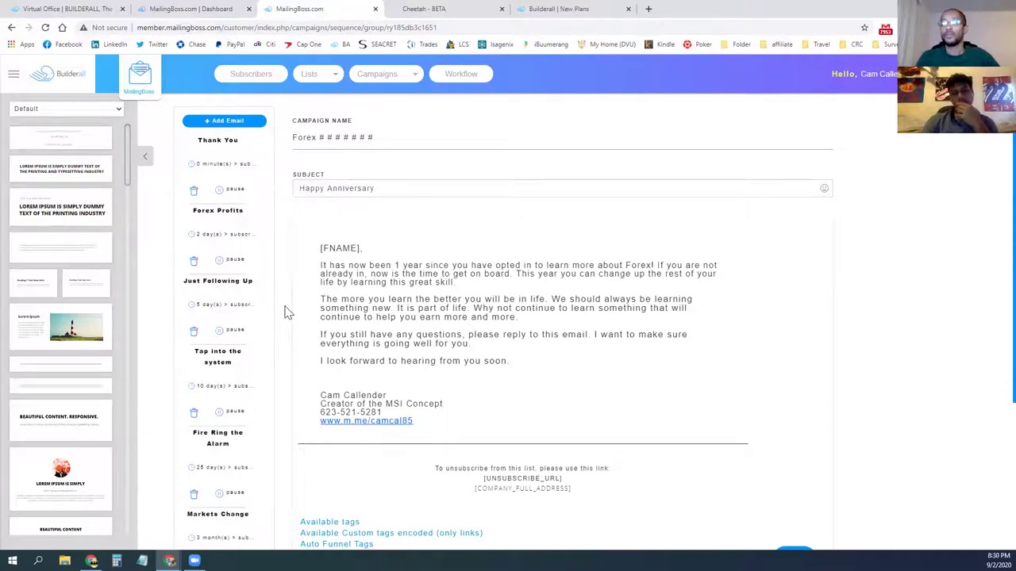
pyautogui.scroll(-2, 288, 312)
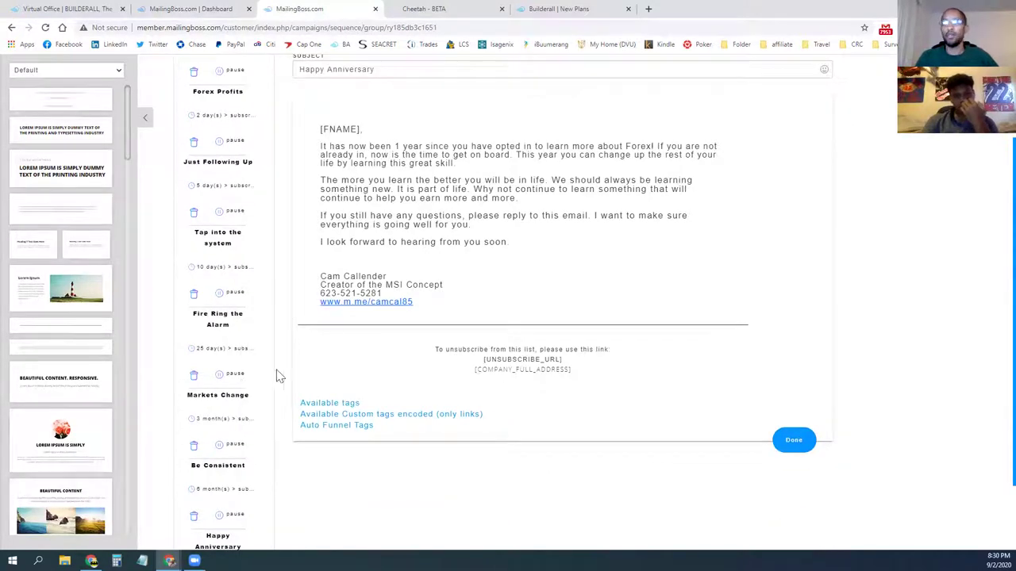
pyautogui.scroll(-1, 278, 357)
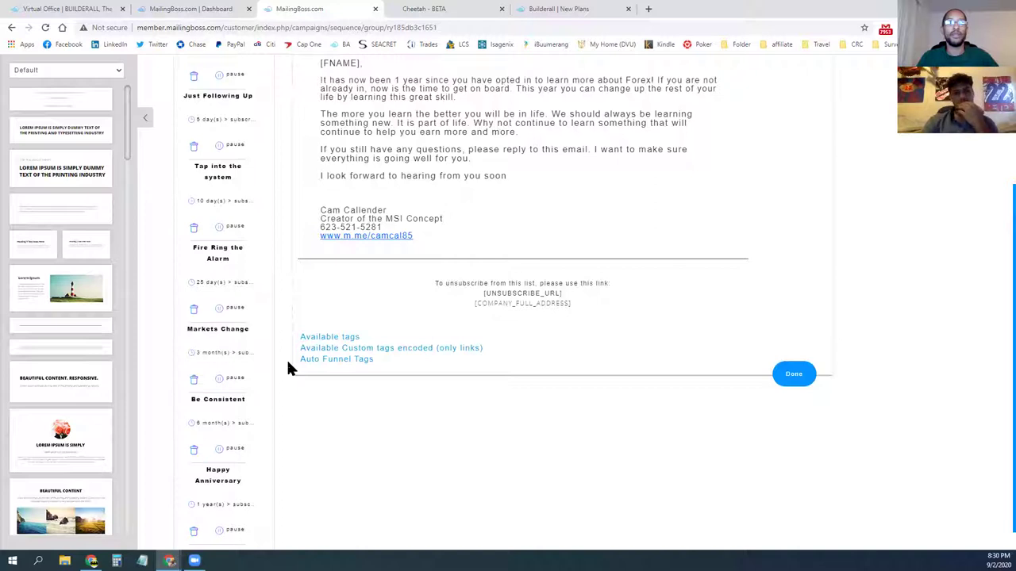
pyautogui.scroll(2, 396, 288)
# Step: Return to the Builderall plans page and compare the monthly plans from Free to Premium
pyautogui.click(196, 7)
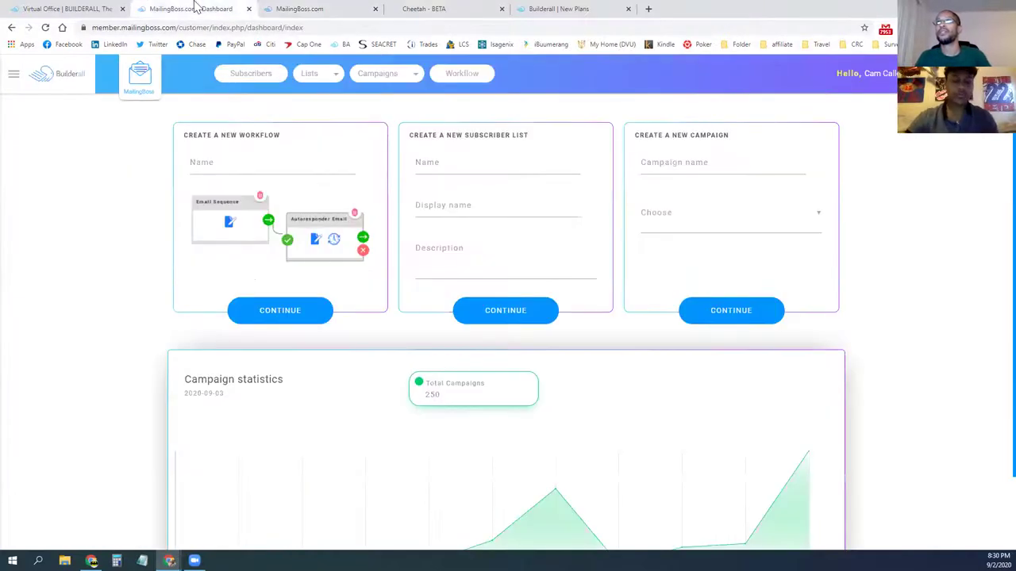
pyautogui.click(416, 8)
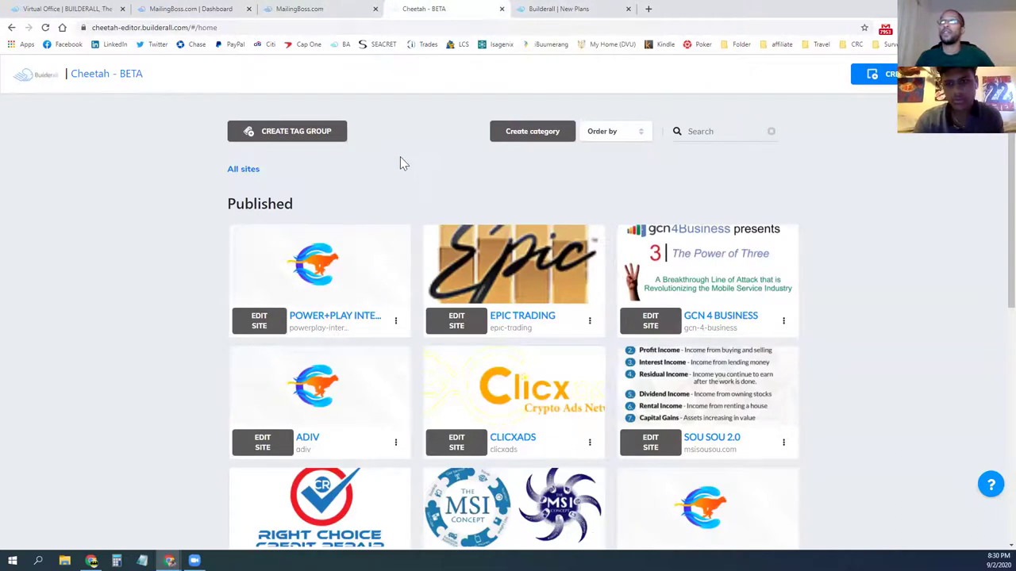
pyautogui.click(558, 10)
pyautogui.scroll(10, 349, 284)
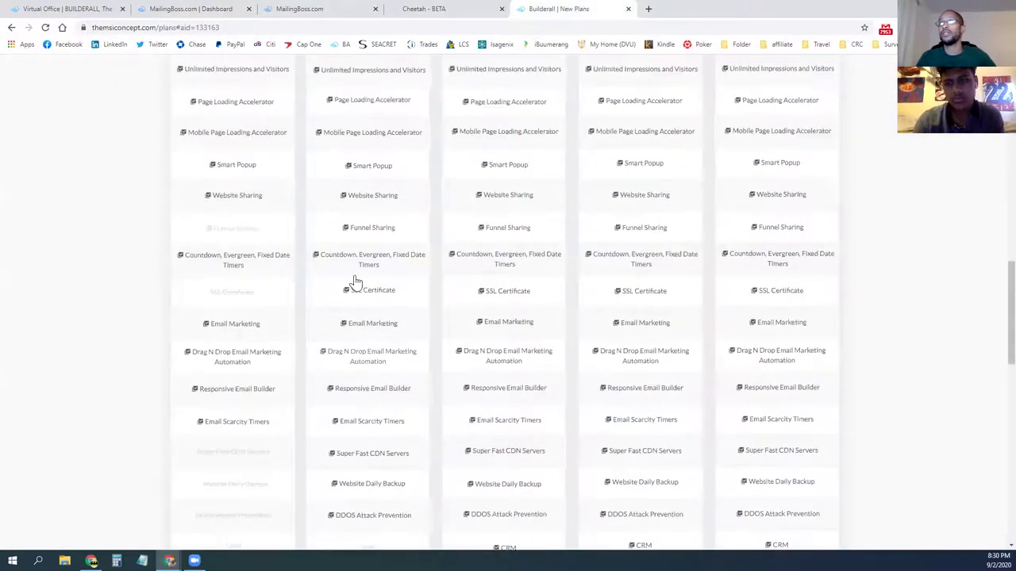
pyautogui.scroll(2, 341, 291)
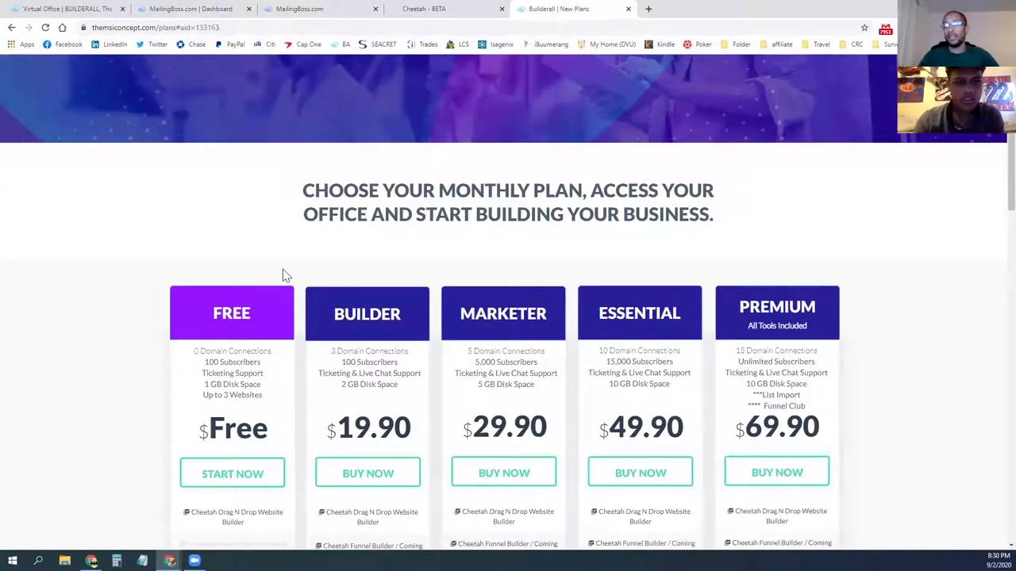
pyautogui.scroll(-1, 159, 243)
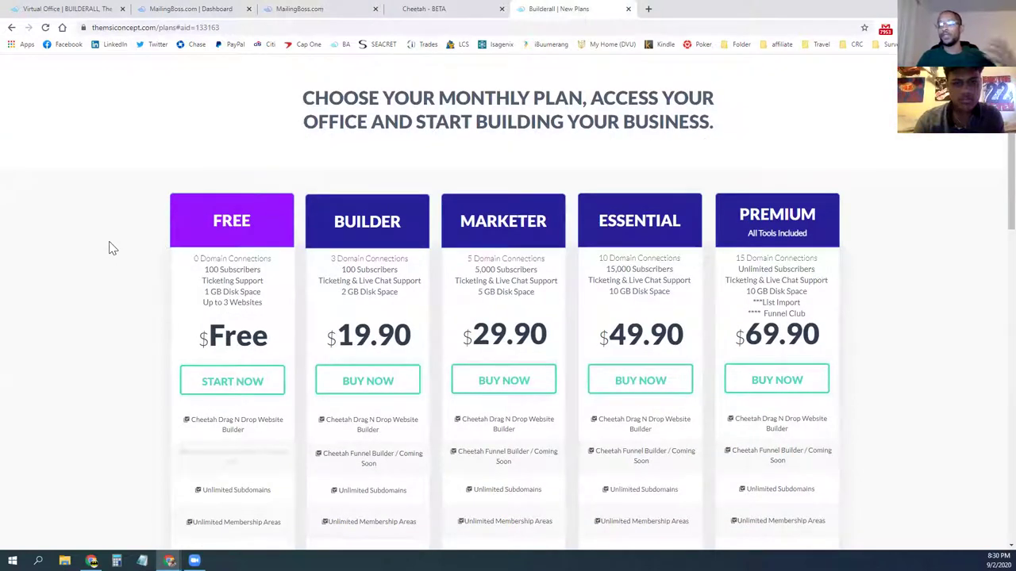
# Step: Open the EPIC Trading site in Cheetah and open its EPIC Trading page for editing
pyautogui.click(433, 9)
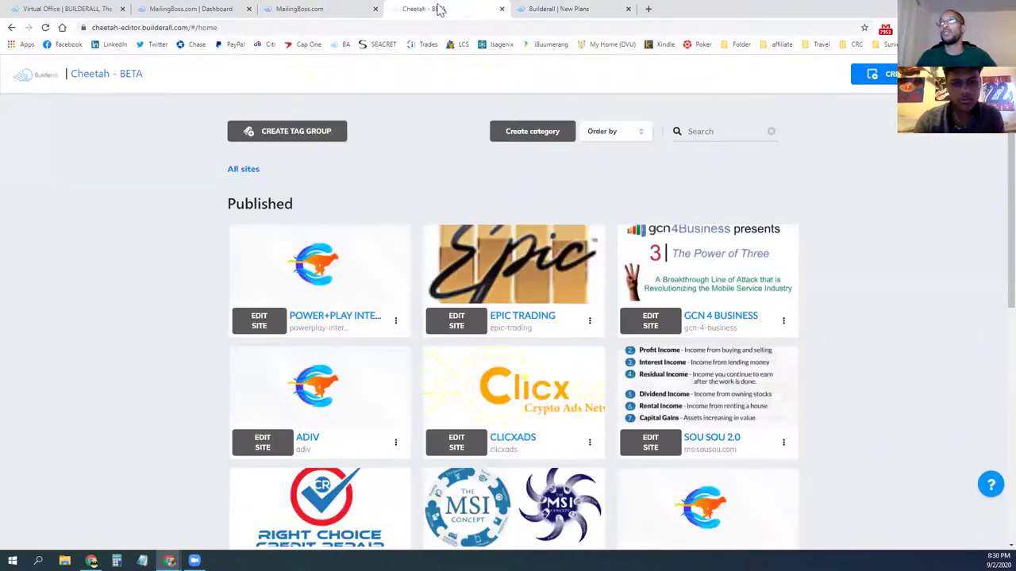
pyautogui.click(474, 331)
pyautogui.click(321, 260)
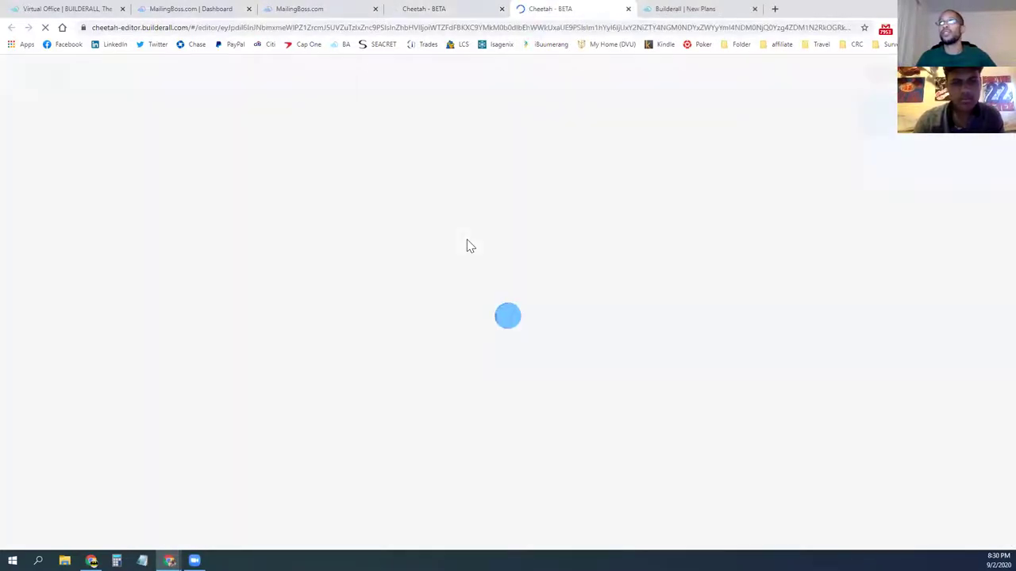
pyautogui.click(427, 10)
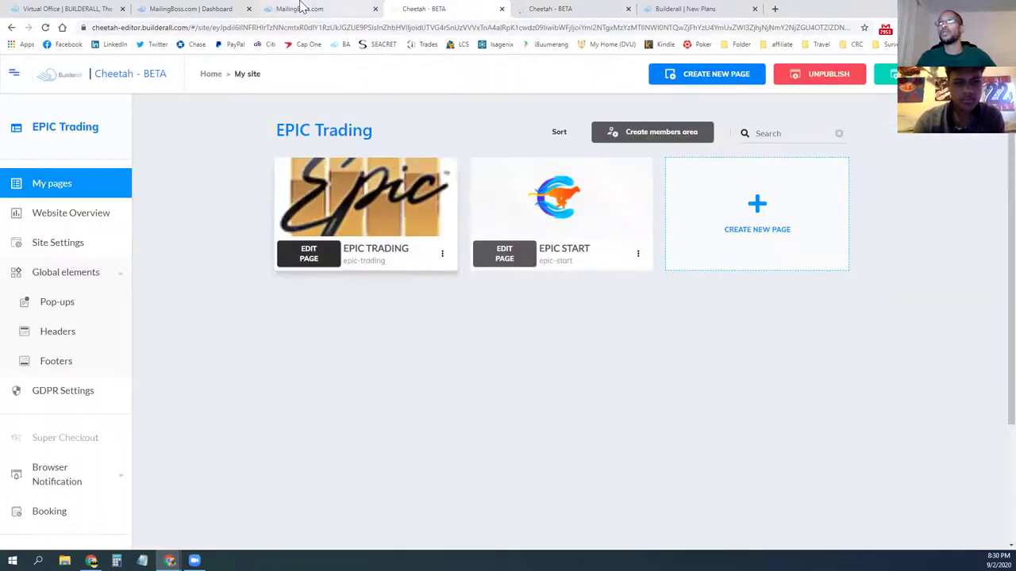
pyautogui.click(309, 10)
pyautogui.click(201, 14)
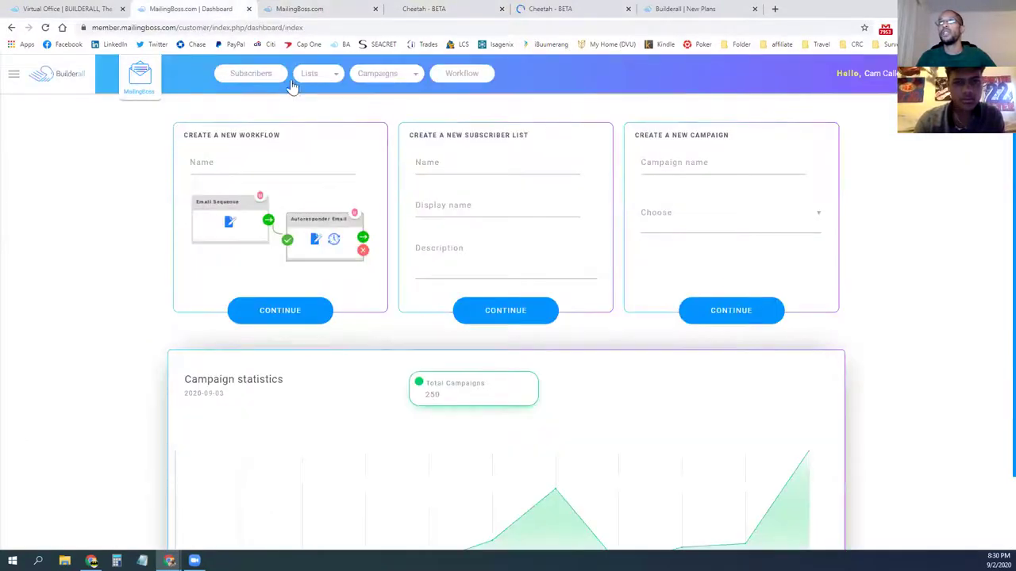
# Step: Open the Builderall Knowledgebase from the Virtual Office and search it for cheetah
pyautogui.click(66, 14)
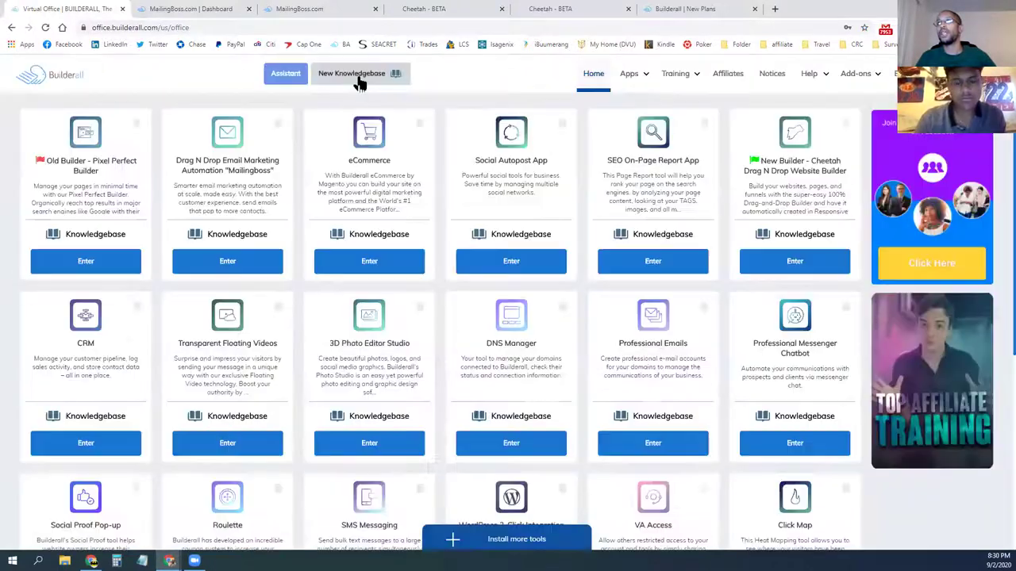
pyautogui.click(357, 80)
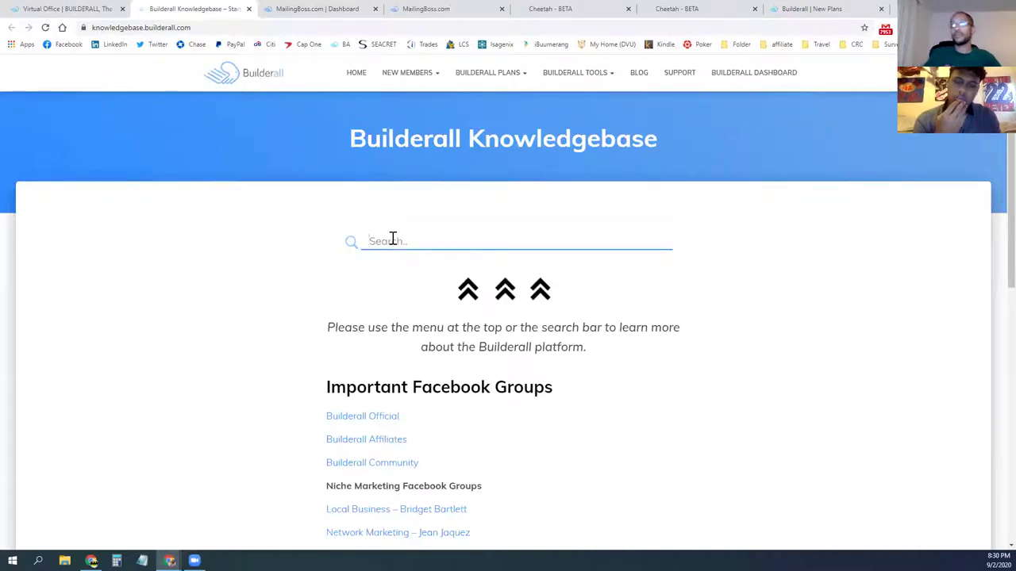
pyautogui.write('eetah')
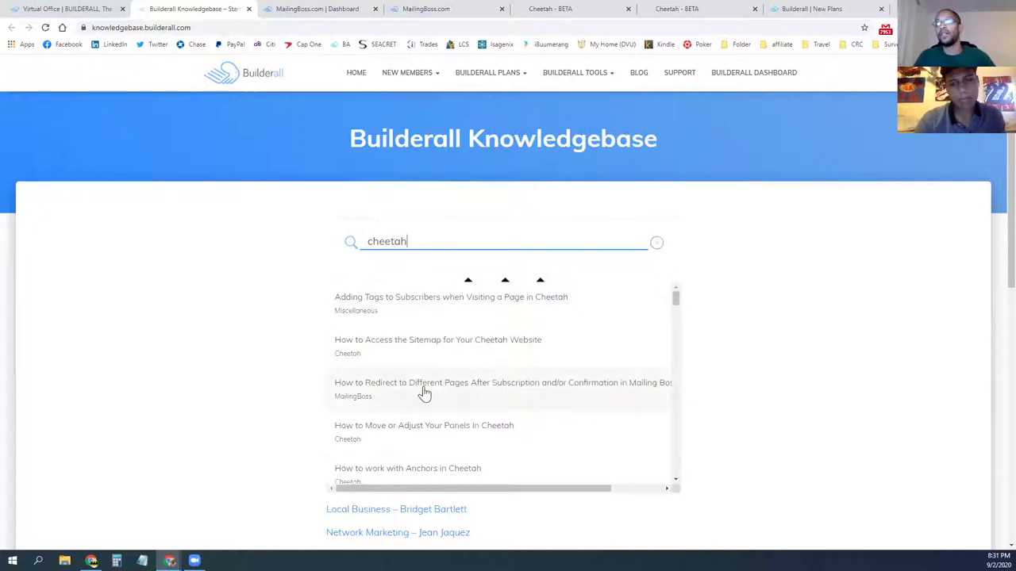
# Step: Examine the help articles about Cheetah in the Knowledgebase search results
pyautogui.scroll(-1, 453, 358)
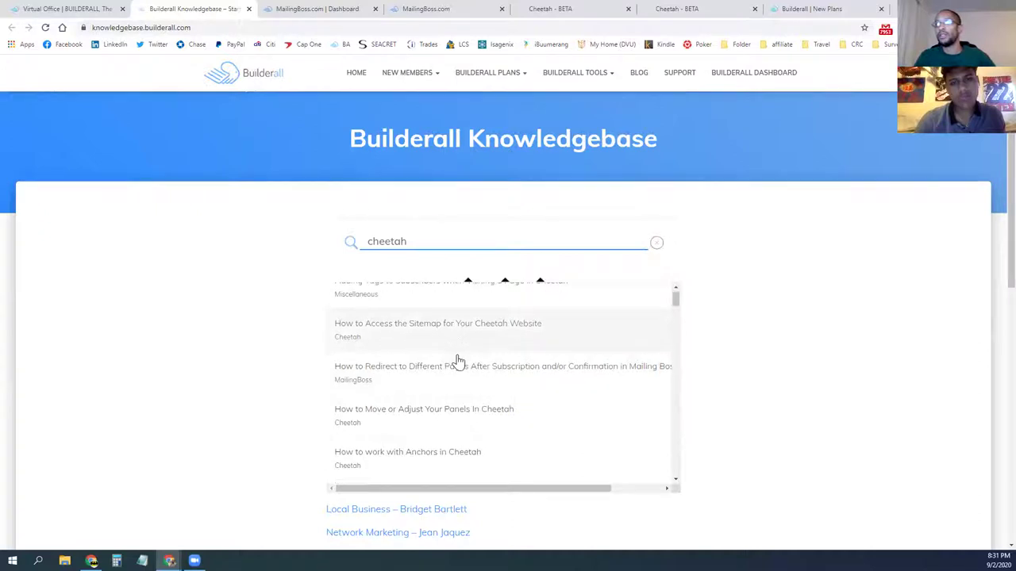
pyautogui.scroll(-1, 406, 375)
pyautogui.scroll(-1, 428, 378)
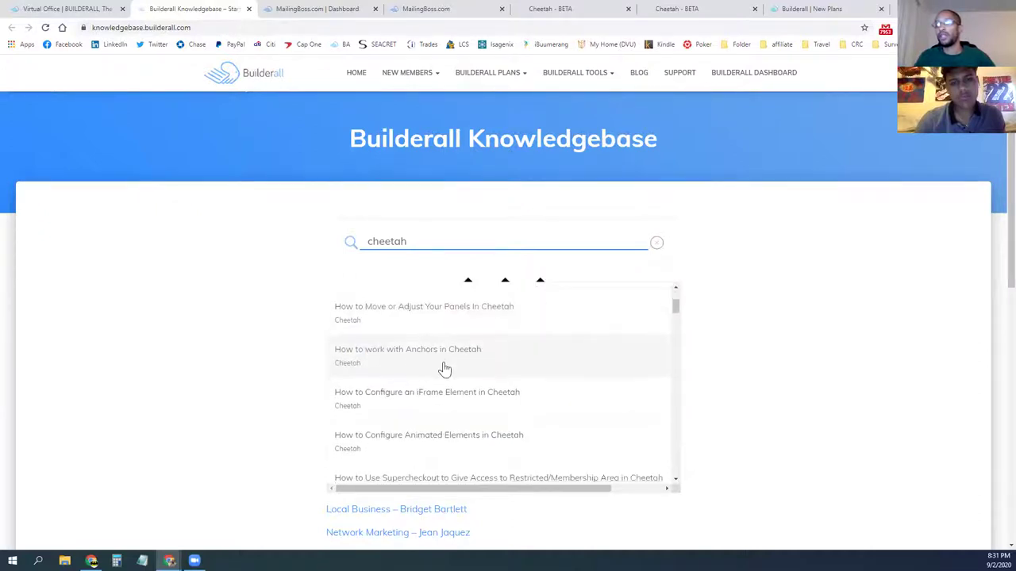
pyautogui.scroll(-1, 440, 355)
pyautogui.scroll(-1, 445, 379)
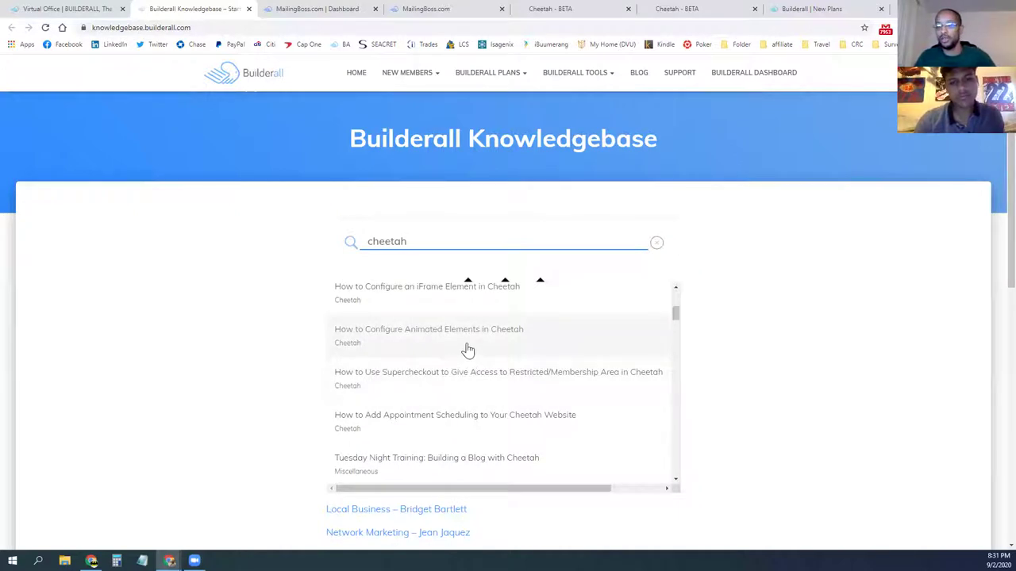
pyautogui.scroll(-2, 467, 351)
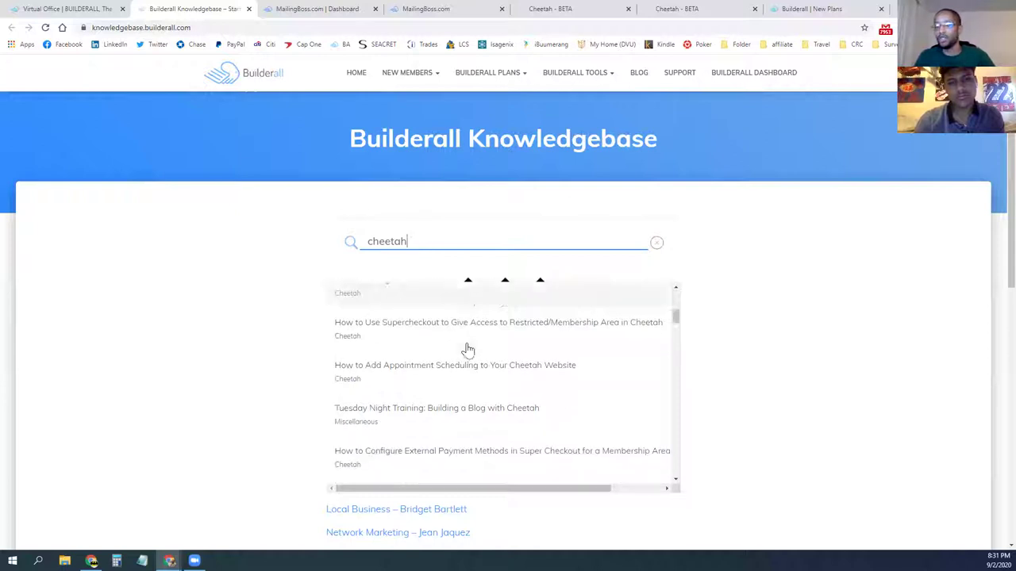
pyautogui.scroll(-1, 444, 377)
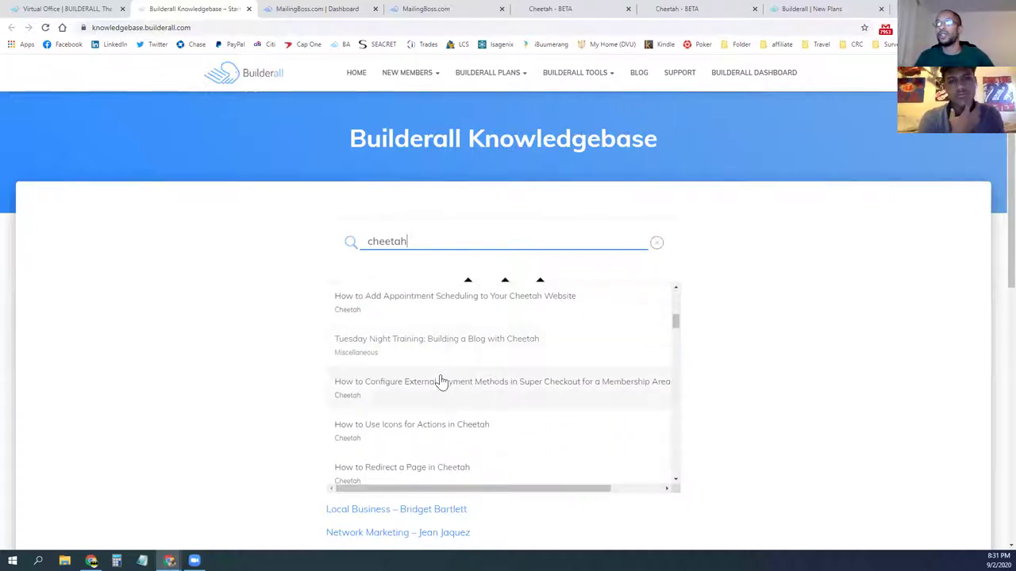
pyautogui.scroll(-2, 426, 361)
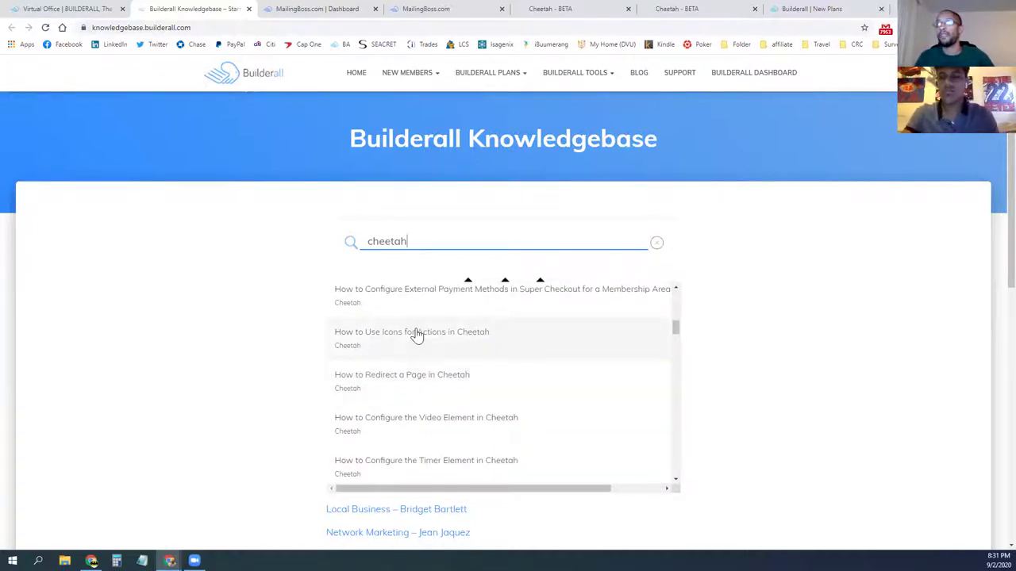
pyautogui.scroll(-2, 436, 363)
pyautogui.scroll(-3, 456, 392)
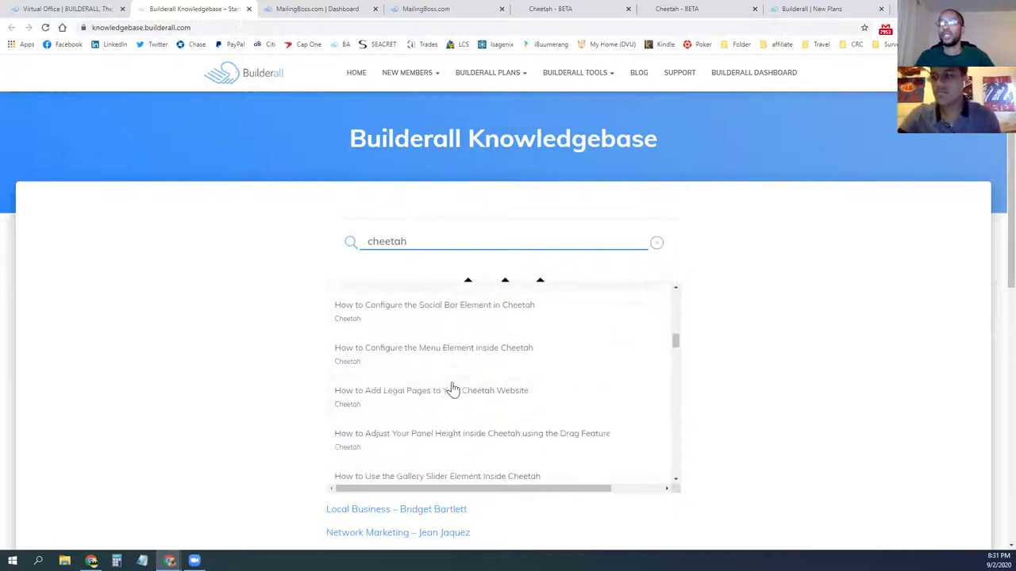
pyautogui.scroll(1, 468, 341)
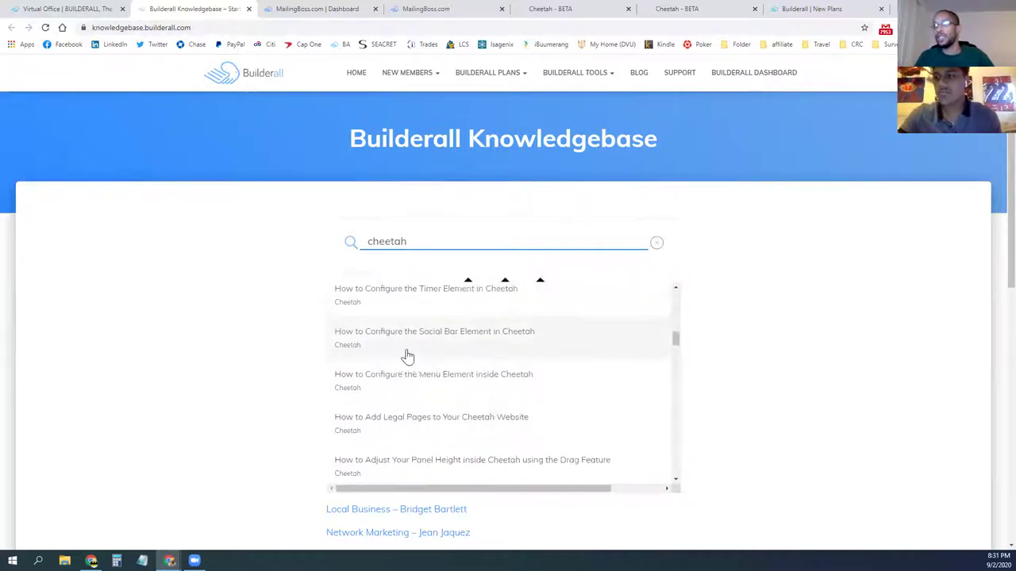
pyautogui.scroll(-2, 472, 429)
pyautogui.scroll(-5, 472, 391)
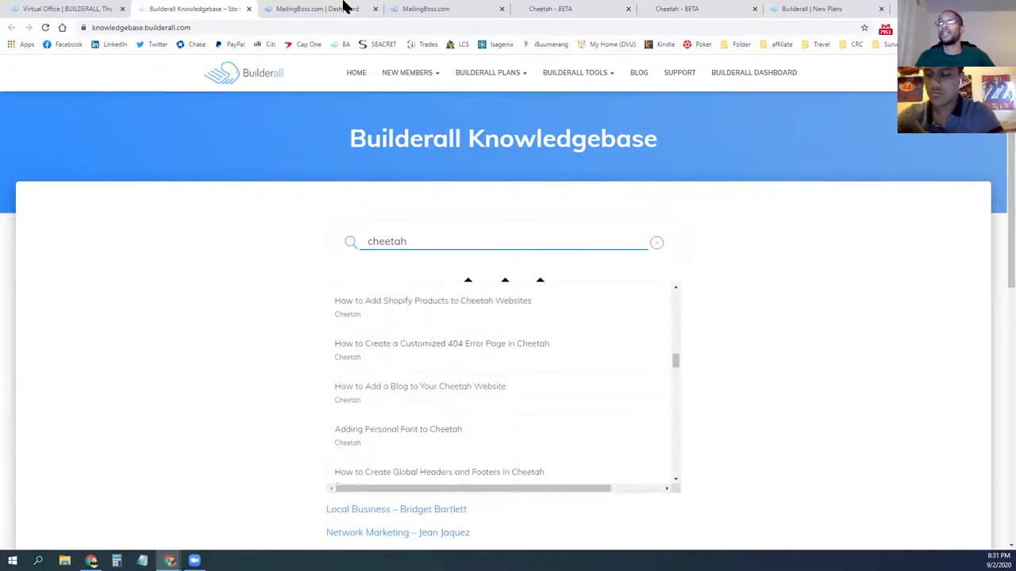
# Step: Return to the EPIC Trading site in Cheetah, open its EPIC Trading page for editing, and review the page through the compensation plan
pyautogui.click(314, 8)
pyautogui.click(429, 9)
pyautogui.click(550, 9)
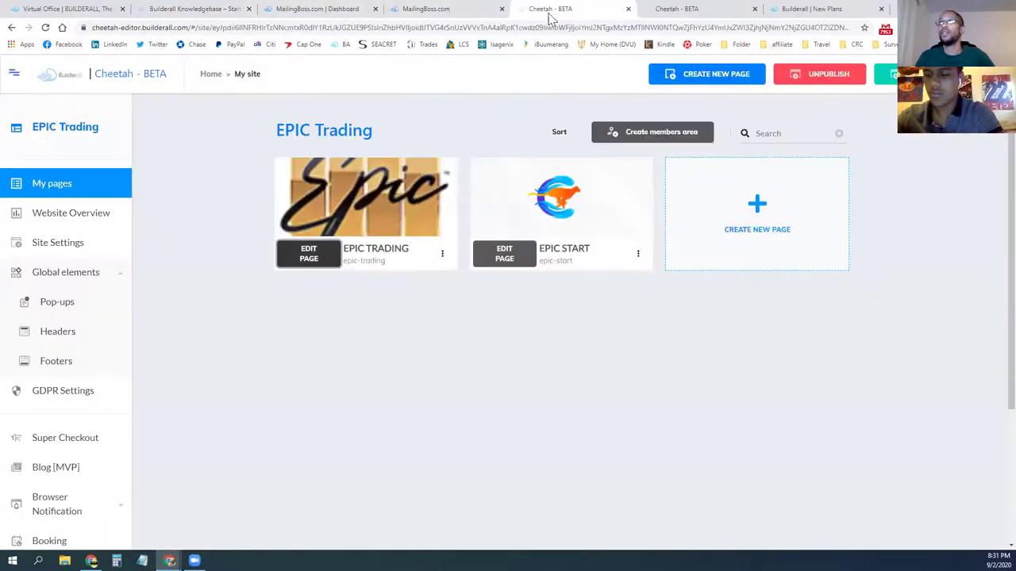
pyautogui.click(323, 263)
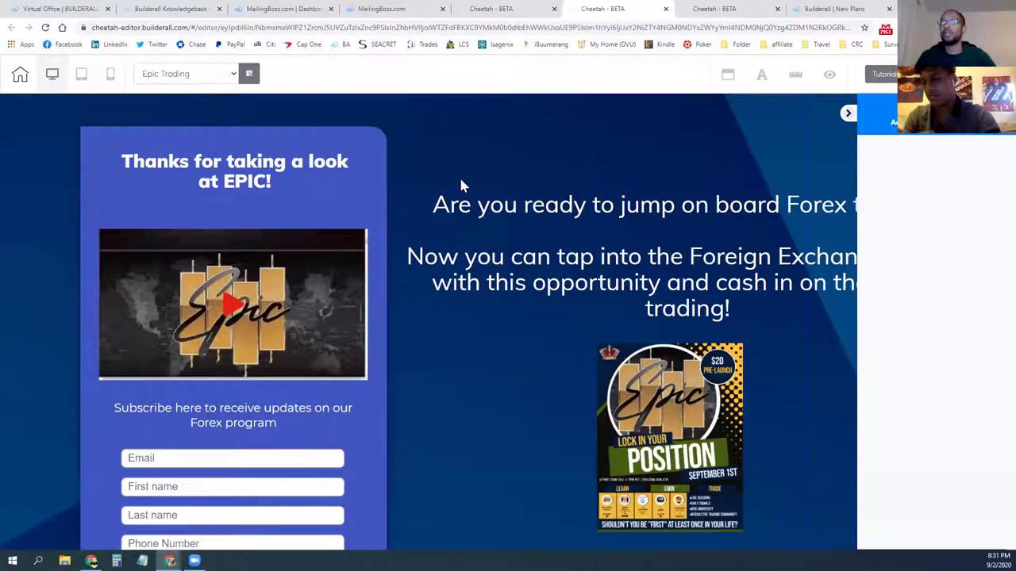
pyautogui.scroll(-3, 448, 266)
pyautogui.scroll(-4, 444, 265)
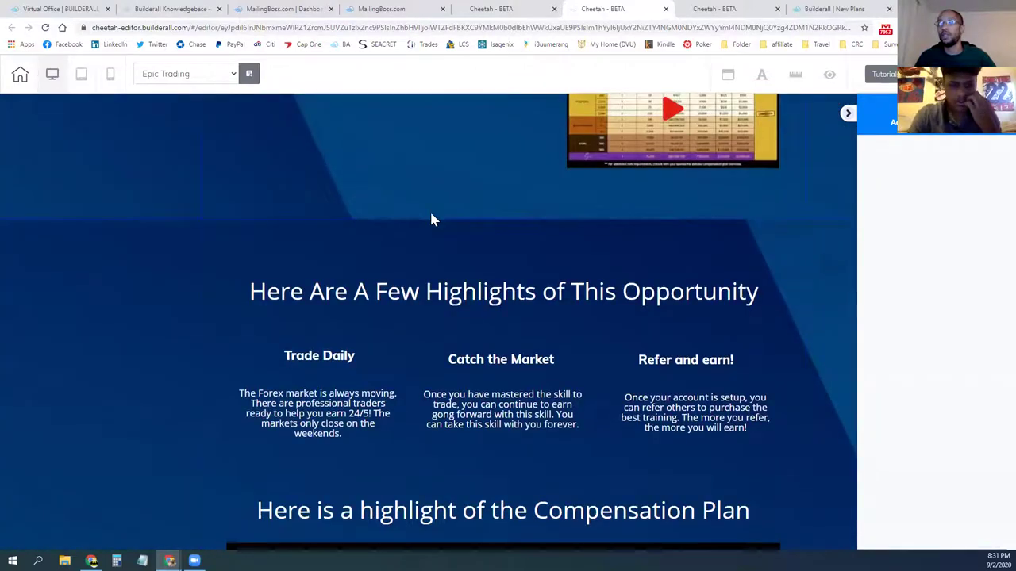
pyautogui.scroll(-6, 352, 274)
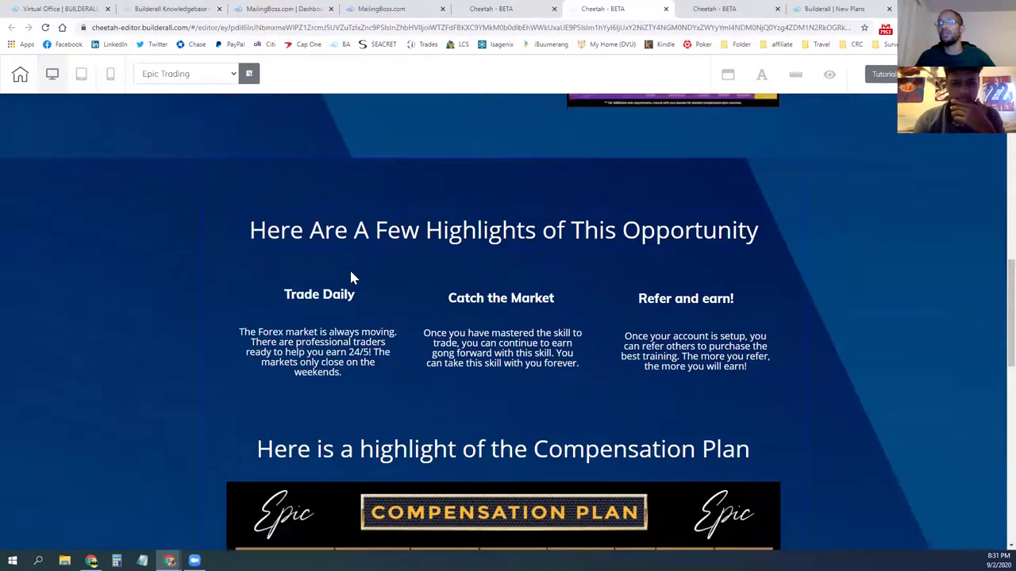
pyautogui.scroll(3, 322, 262)
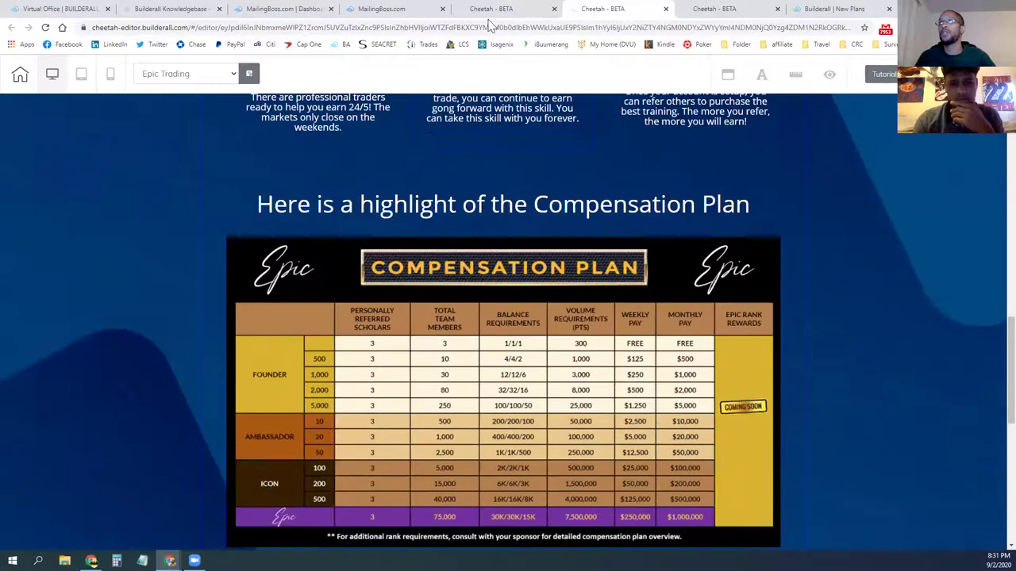
# Step: Start a new page in the EPIC Trading site, browse the available page templates, and close the page settings without saving
pyautogui.click(489, 9)
pyautogui.click(764, 228)
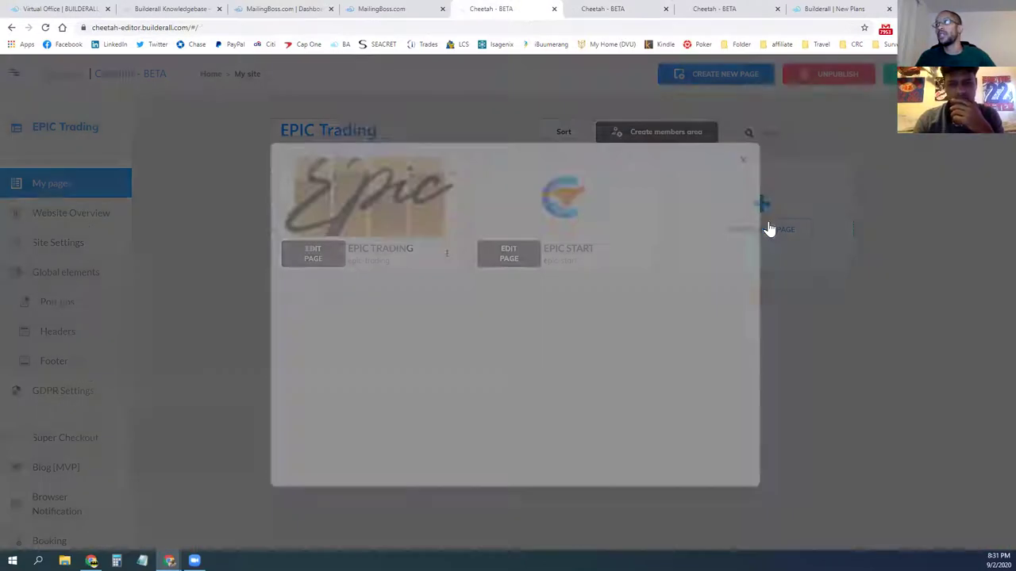
pyautogui.scroll(-7, 460, 356)
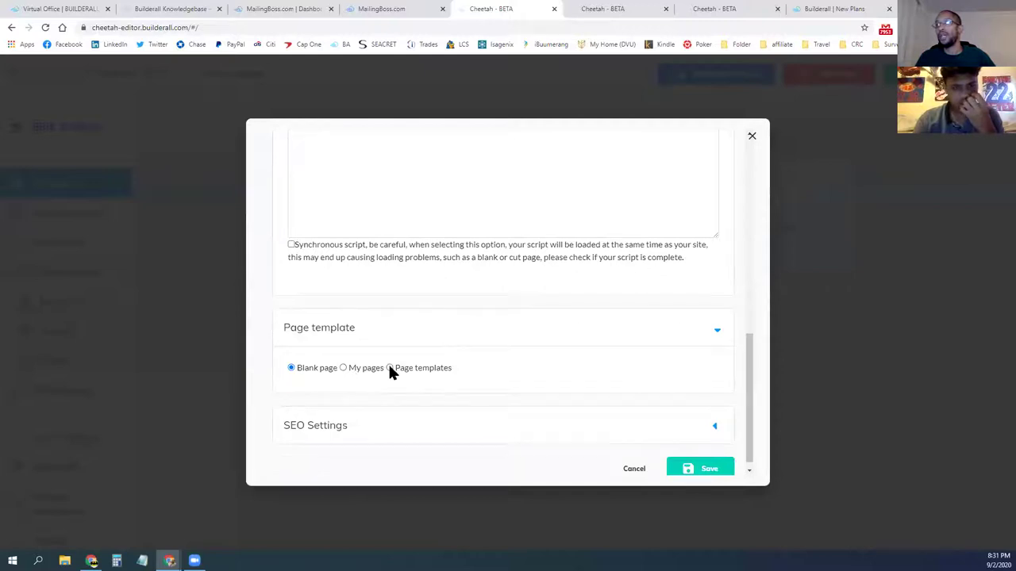
pyautogui.click(389, 368)
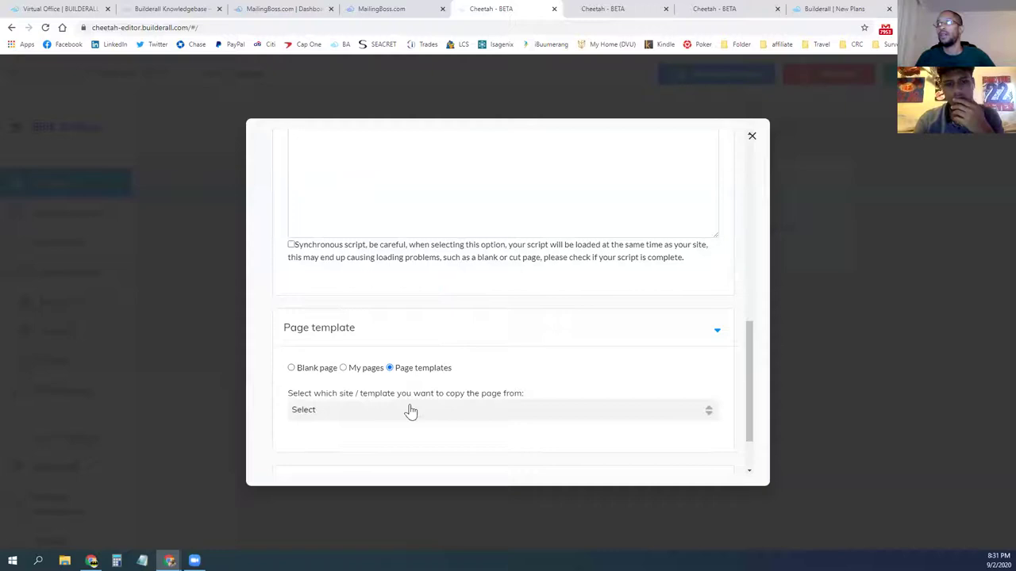
pyautogui.click(413, 409)
pyautogui.scroll(-8, 402, 361)
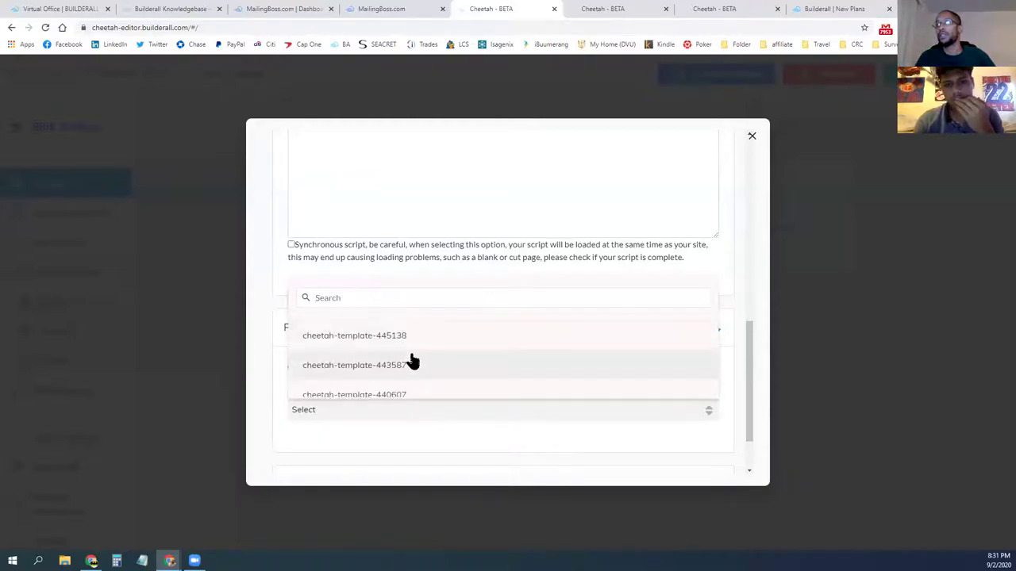
pyautogui.scroll(-8, 413, 358)
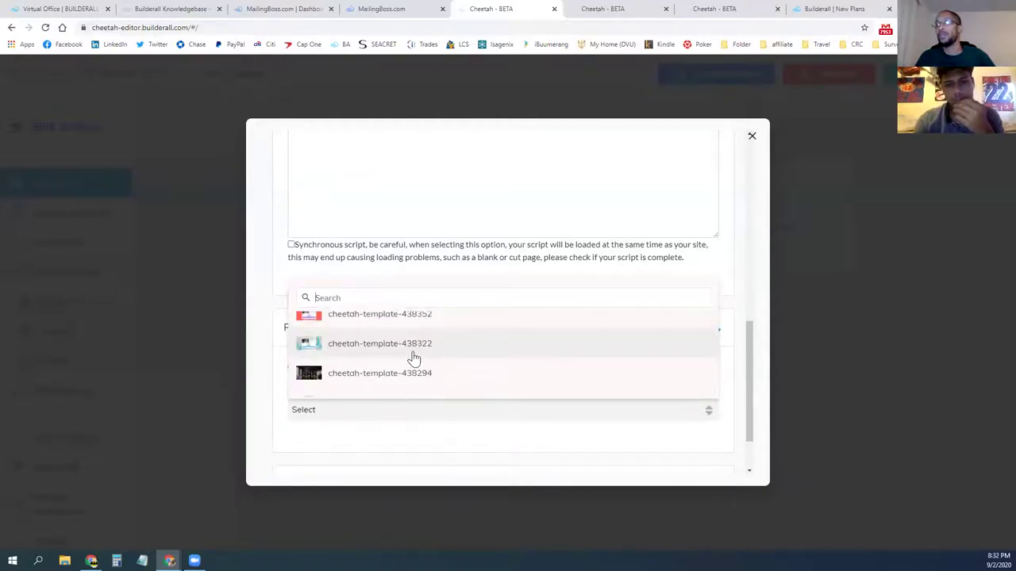
pyautogui.scroll(-10, 413, 359)
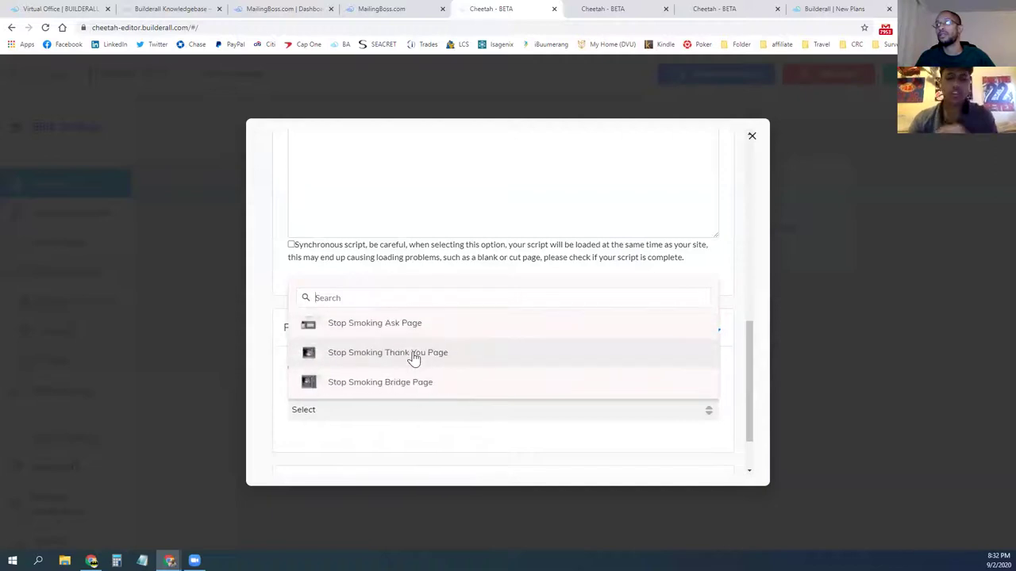
pyautogui.click(752, 136)
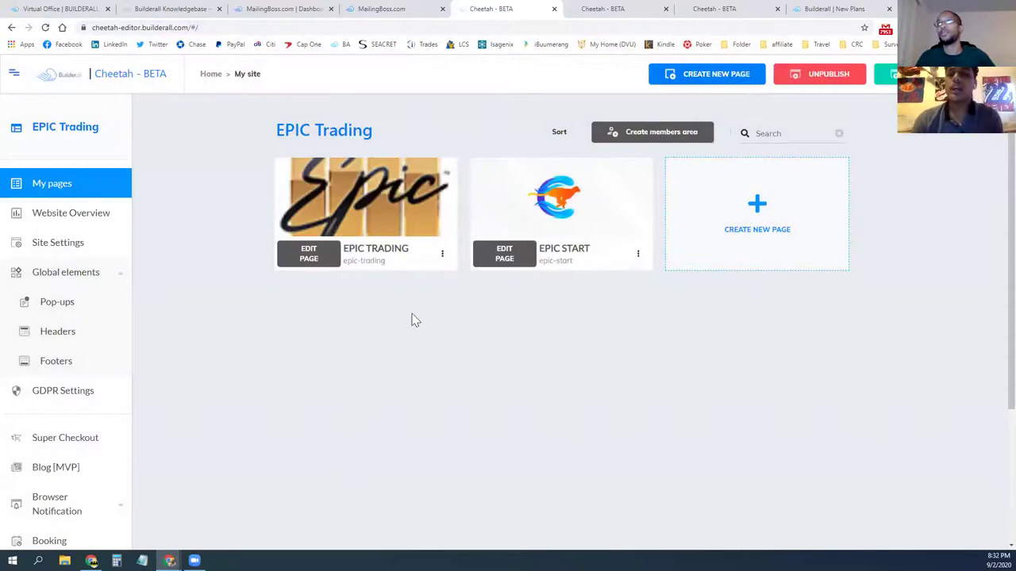
# Step: Go back to the list of all Cheetah sites and open the live msimind.com website in a new browser tab
pyautogui.click(212, 75)
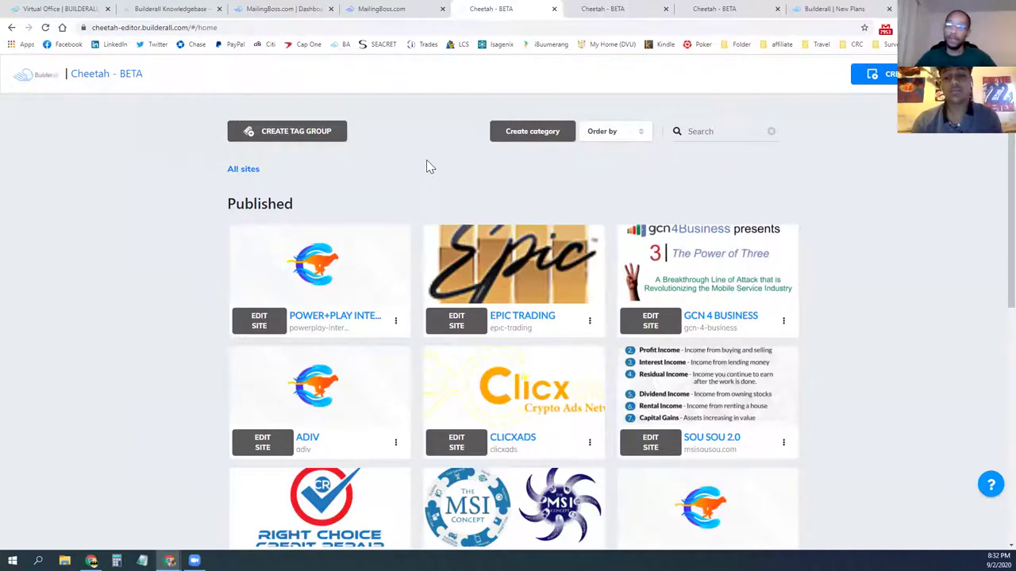
pyautogui.scroll(-3, 428, 282)
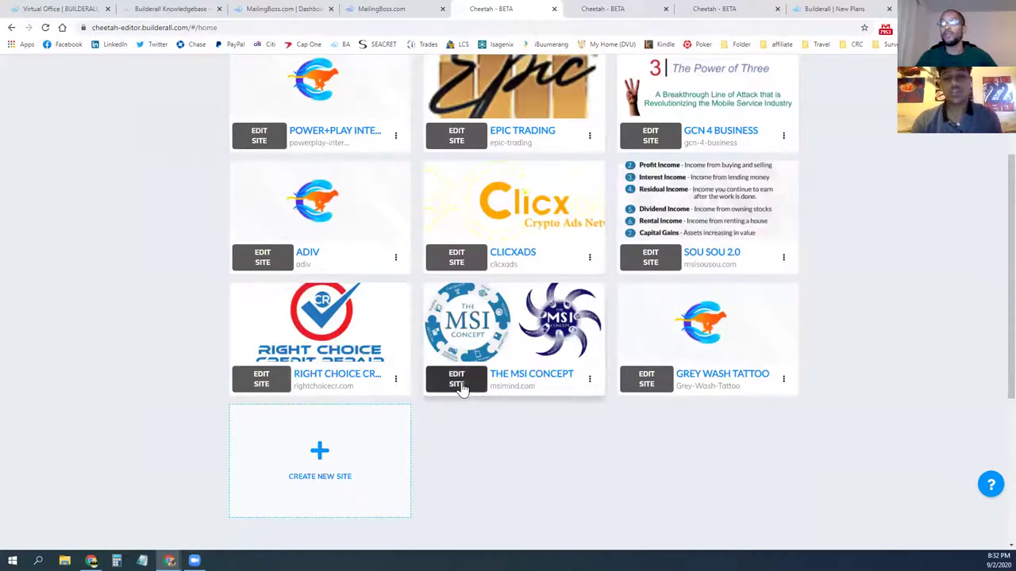
pyautogui.hotkey('ctrl', 't')
pyautogui.write('msimin')
pyautogui.press('Return')
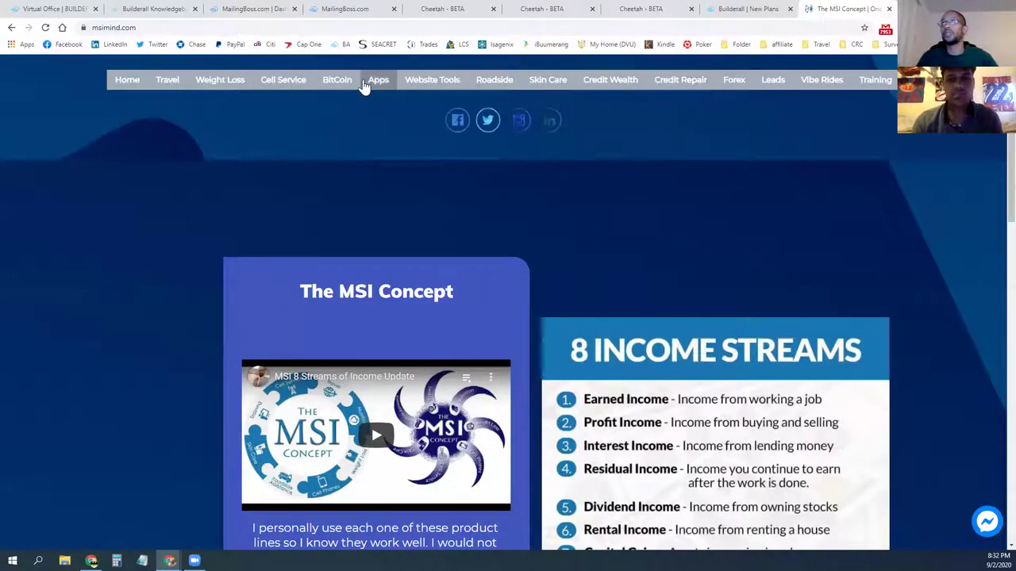
# Step: Open the BitCoin and Website Tools pages of the MSI Concept site and examine the sales automation page's form and highlights
pyautogui.click(337, 86)
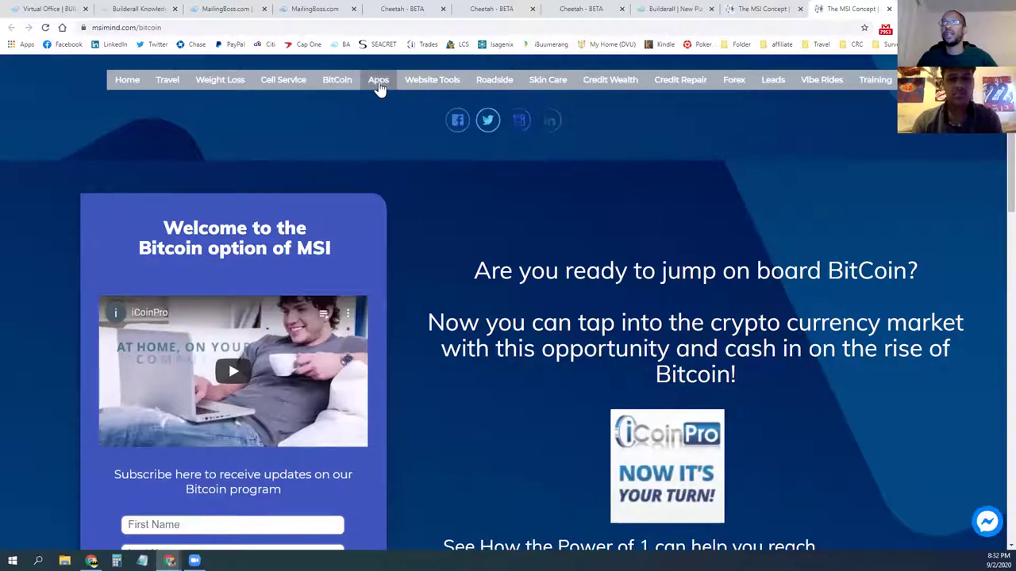
pyautogui.click(440, 80)
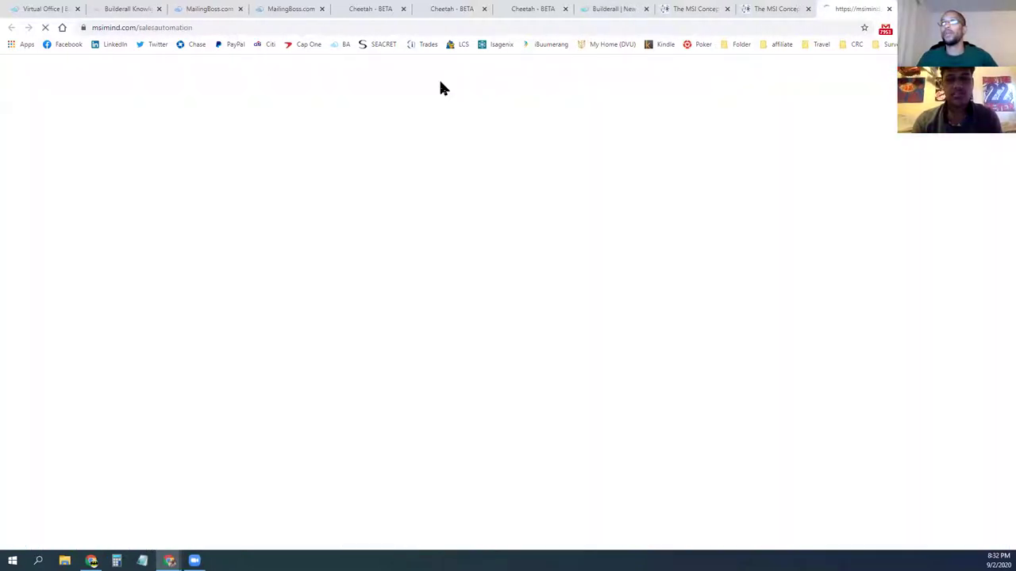
pyautogui.scroll(-4, 490, 308)
pyautogui.scroll(-1, 480, 293)
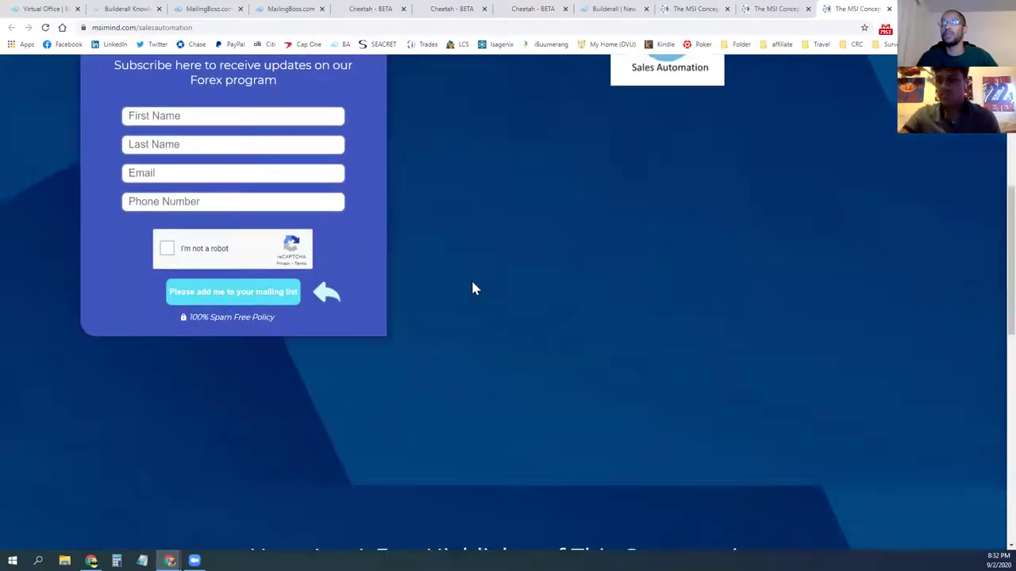
pyautogui.scroll(5, 472, 287)
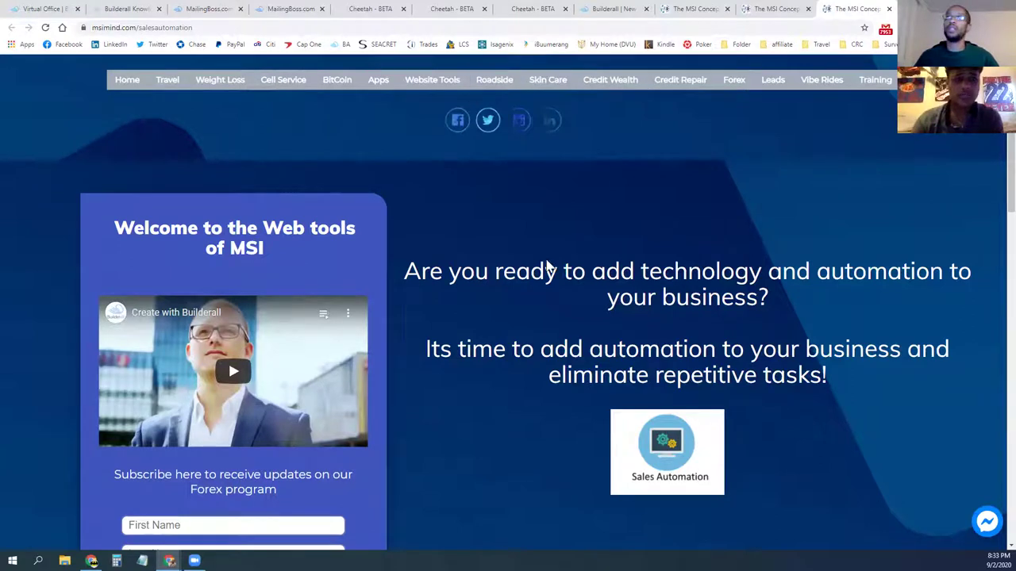
pyautogui.scroll(-7, 353, 249)
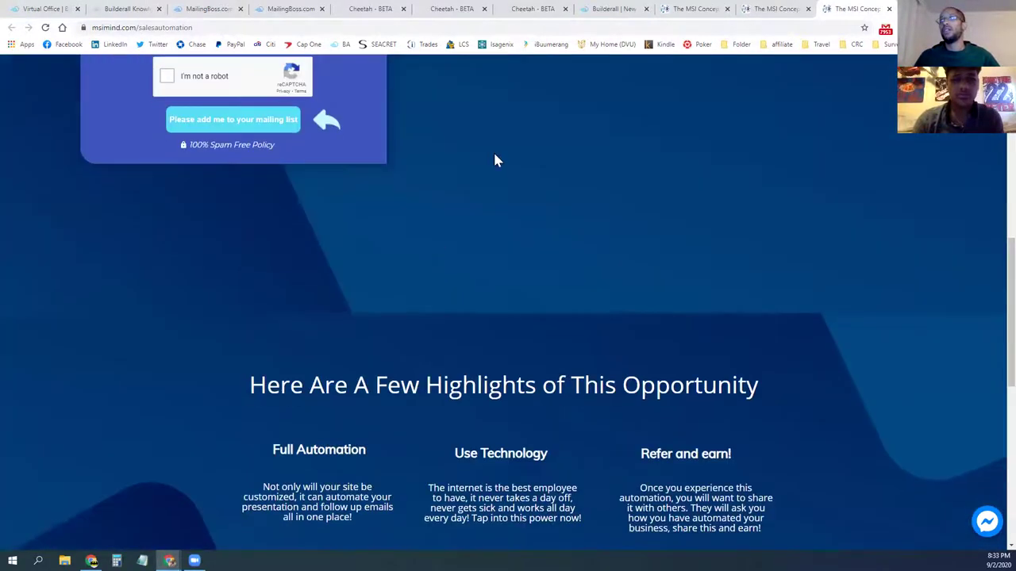
pyautogui.scroll(3, 495, 158)
pyautogui.click(618, 9)
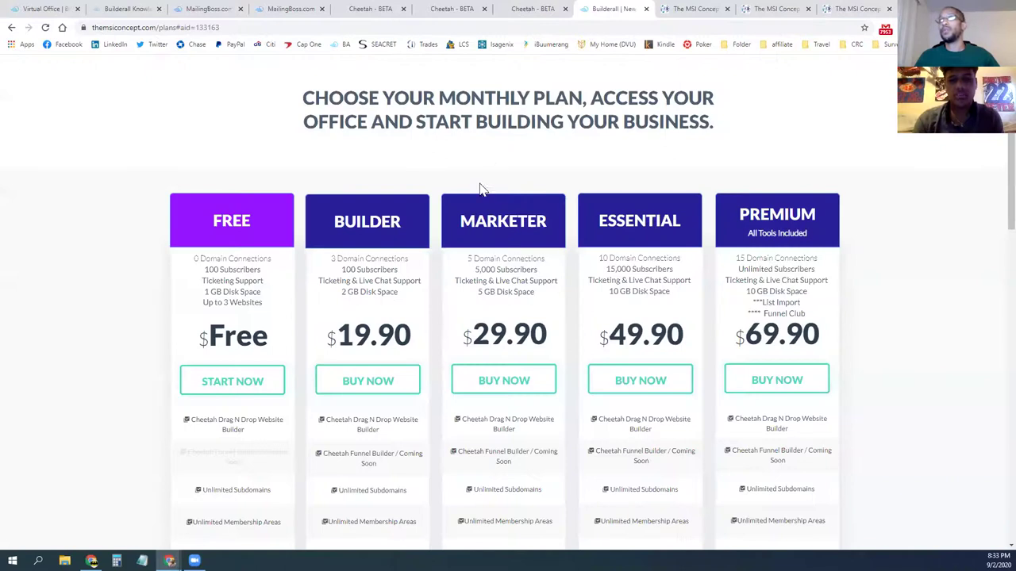
pyautogui.click(530, 12)
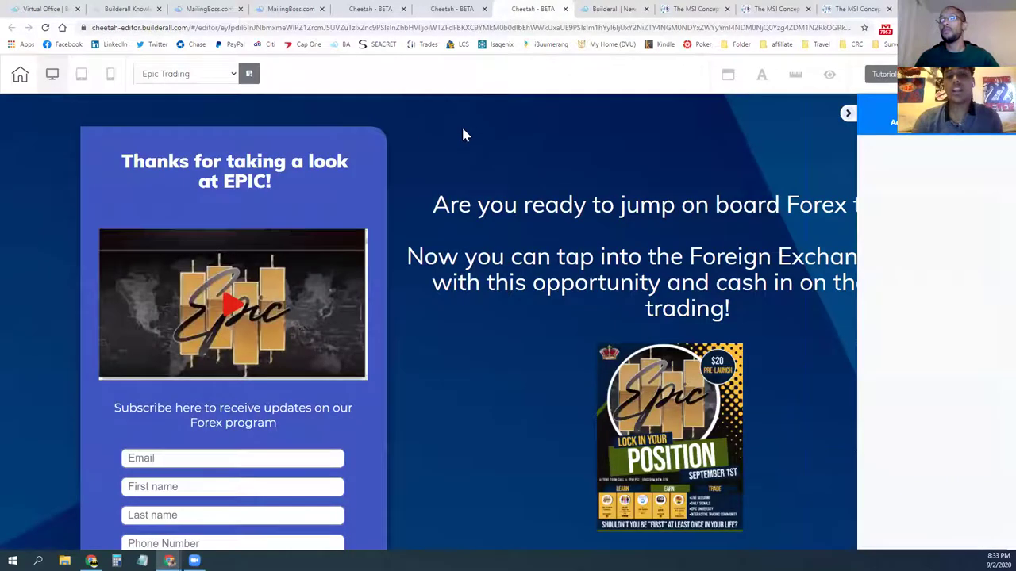
pyautogui.click(847, 9)
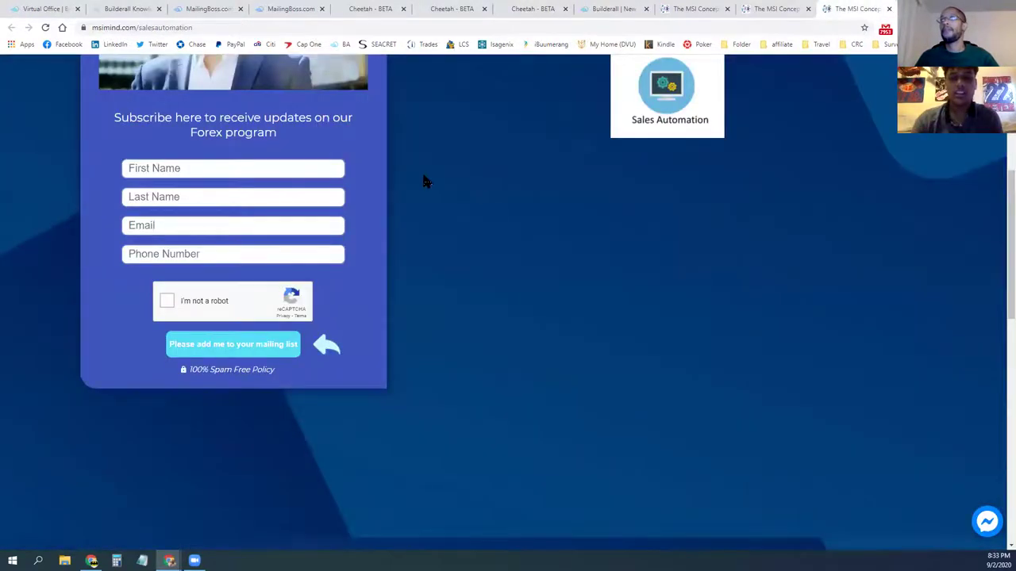
pyautogui.scroll(5, 519, 186)
pyautogui.click(370, 10)
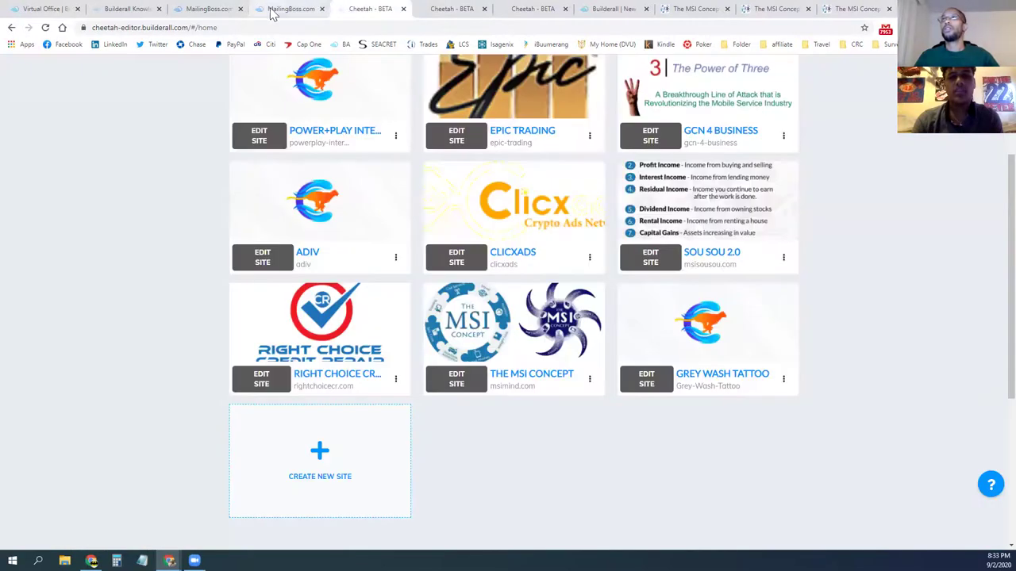
pyautogui.click(270, 12)
pyautogui.click(124, 9)
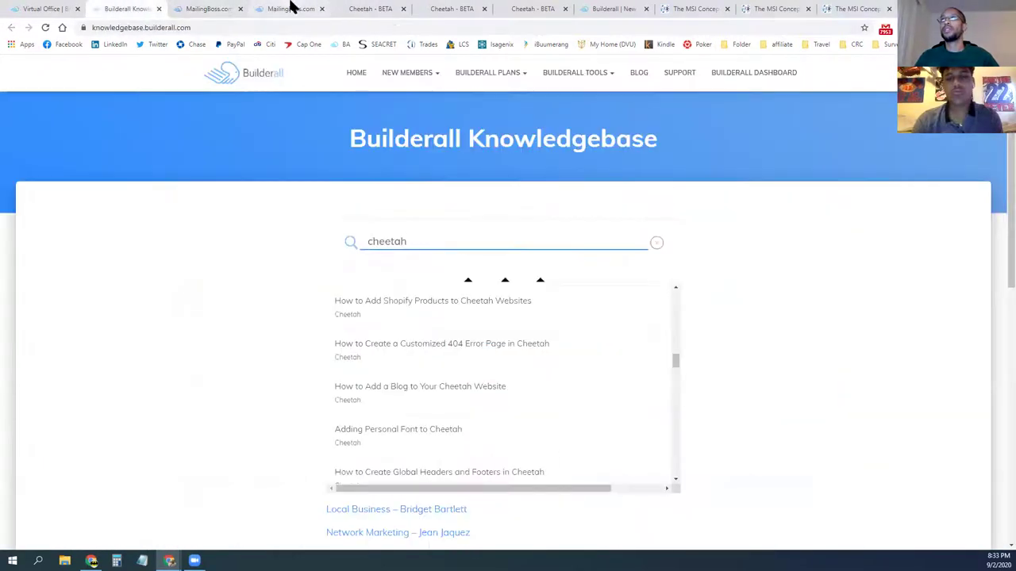
pyautogui.click(292, 8)
# Step: Open the live EPIC Trading website from the Cheetah site list and select its web address
pyautogui.click(364, 9)
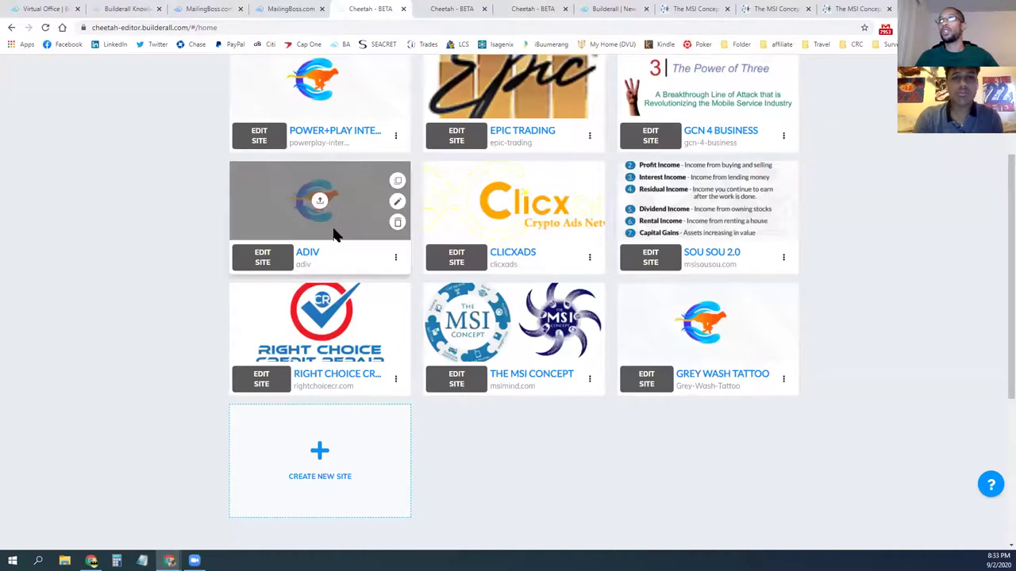
pyautogui.scroll(3, 349, 232)
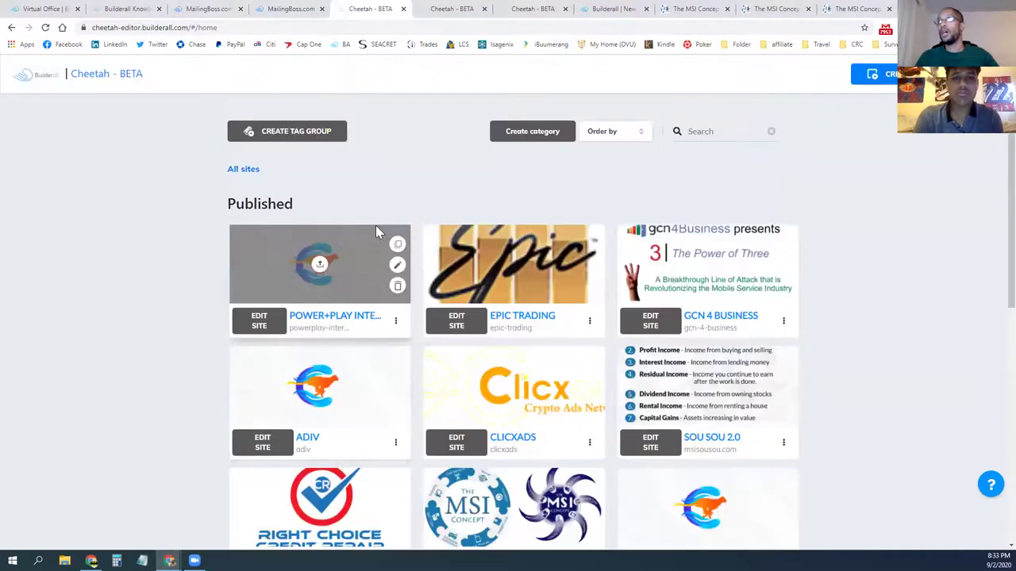
pyautogui.click(589, 322)
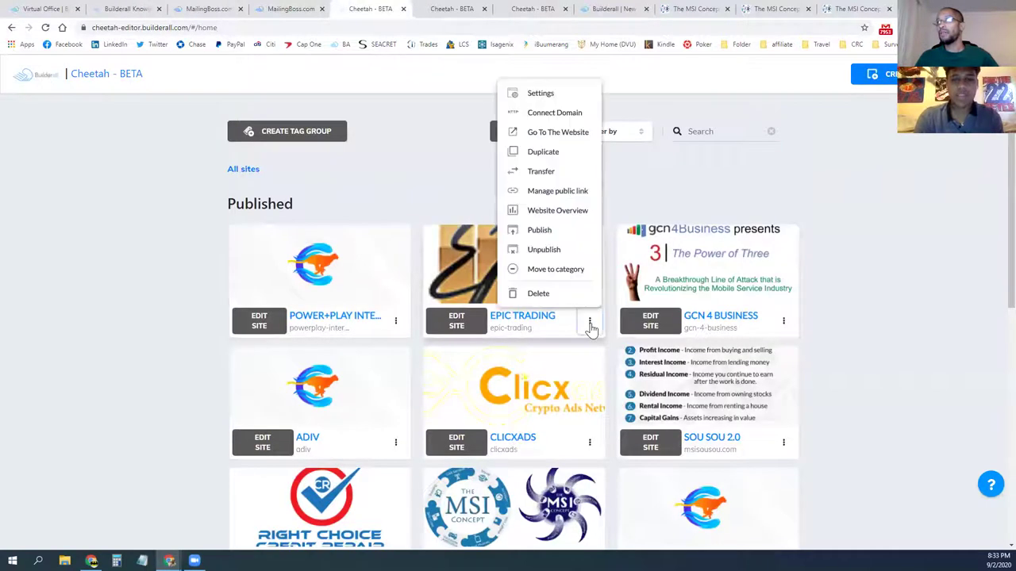
pyautogui.click(548, 137)
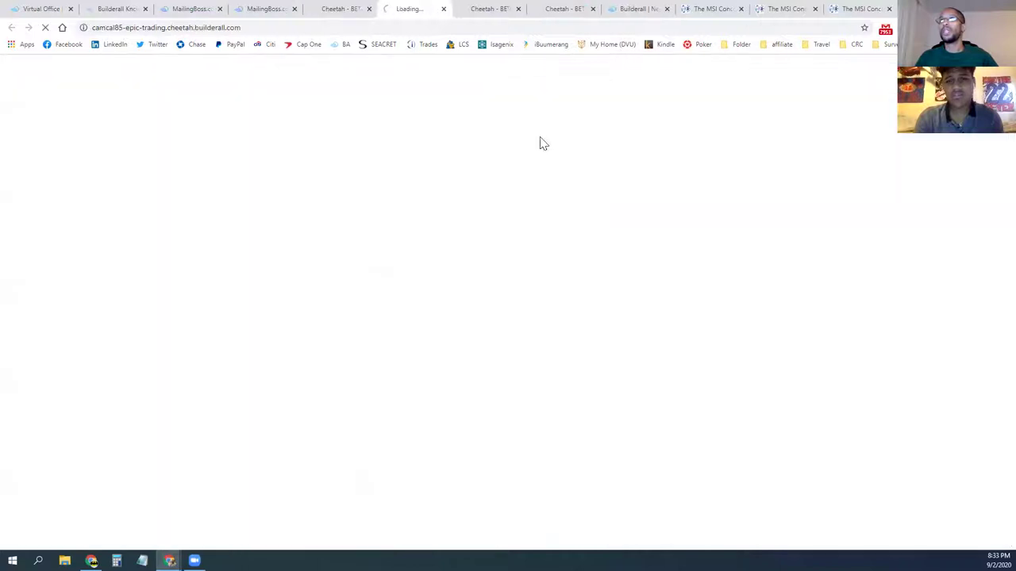
pyautogui.click(135, 28)
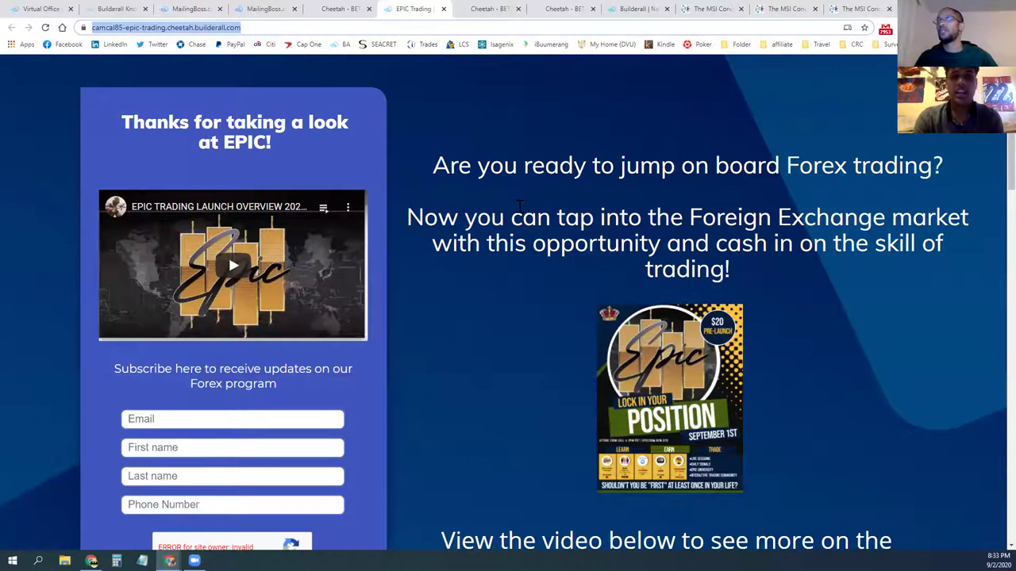
# Step: Open the EPIC Trading page for editing, then save and publish the site and highlight its published web address
pyautogui.click(349, 12)
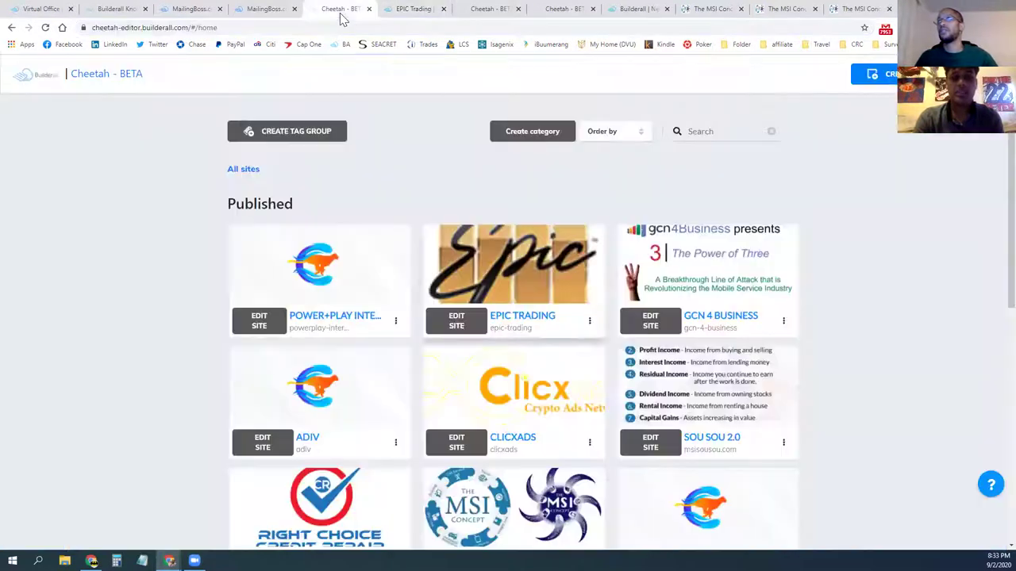
pyautogui.click(459, 327)
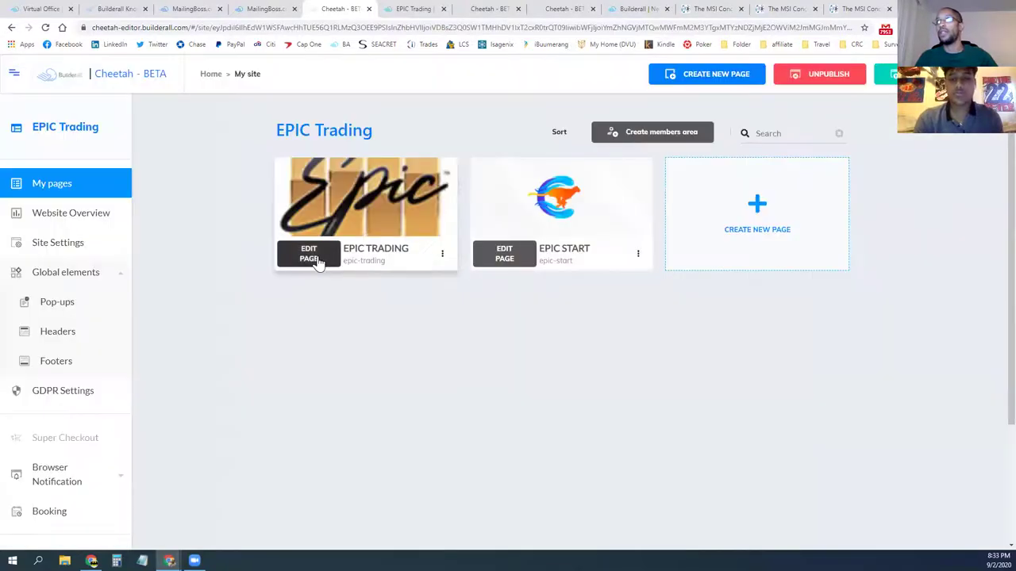
pyautogui.click(316, 259)
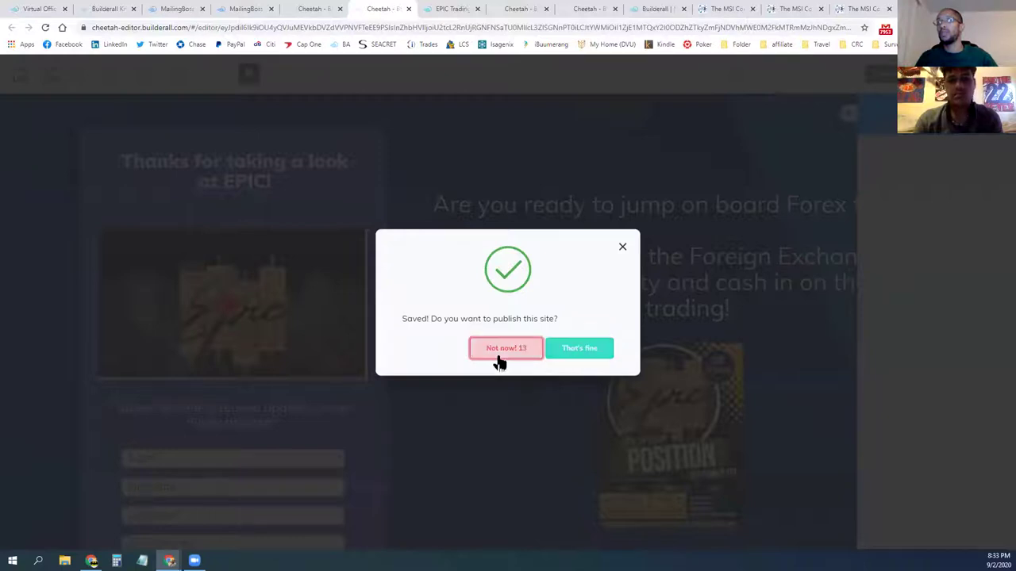
pyautogui.click(582, 351)
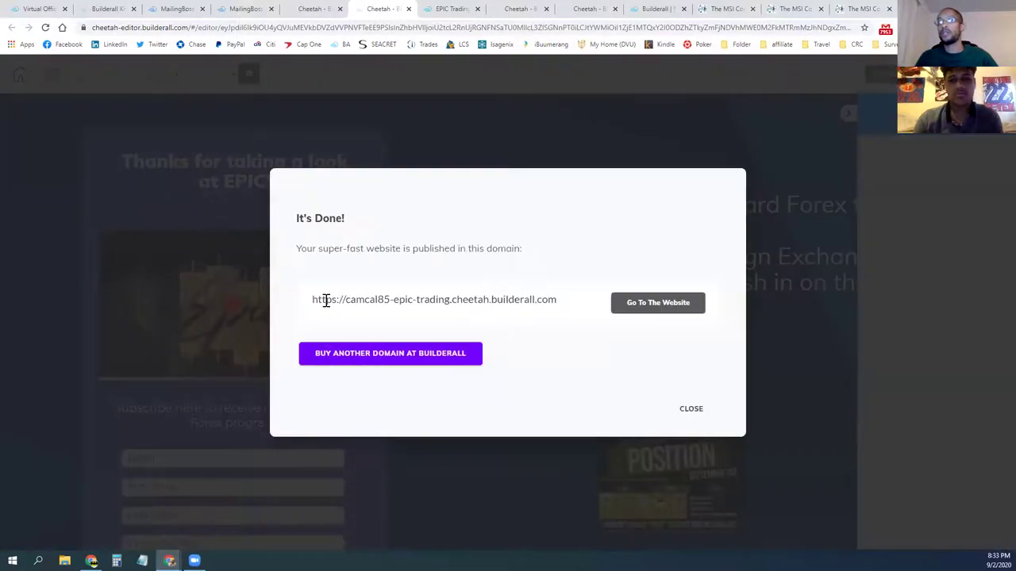
pyautogui.moveTo(553, 299); pyautogui.dragTo(314, 307)
pyautogui.doubleClick(321, 300)
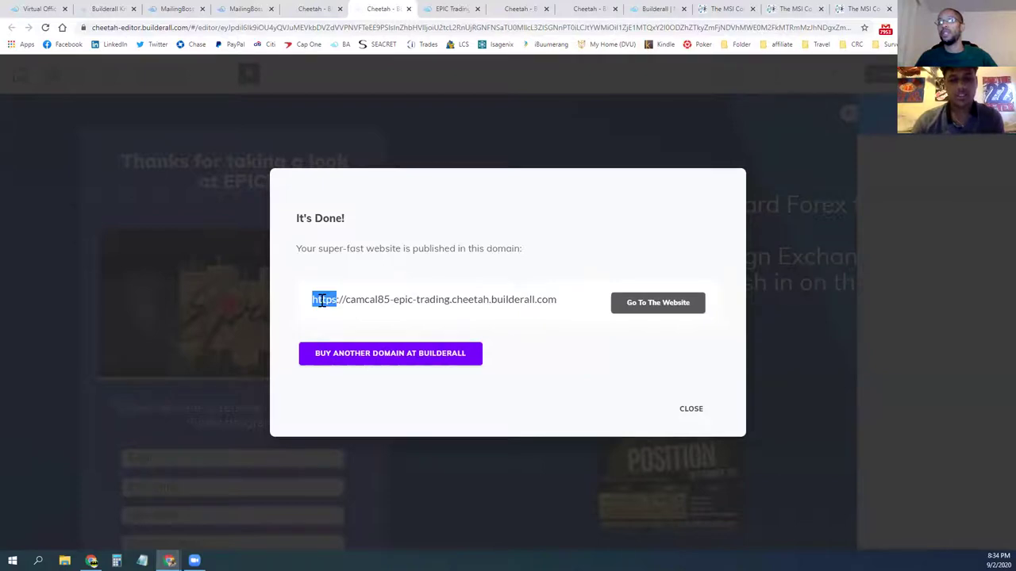
# Step: Highlight the site's published web address, look at the options for connecting an existing domain, and open the Builderall domain purchase page
pyautogui.tripleClick(365, 299)
pyautogui.moveTo(556, 305); pyautogui.dragTo(316, 308)
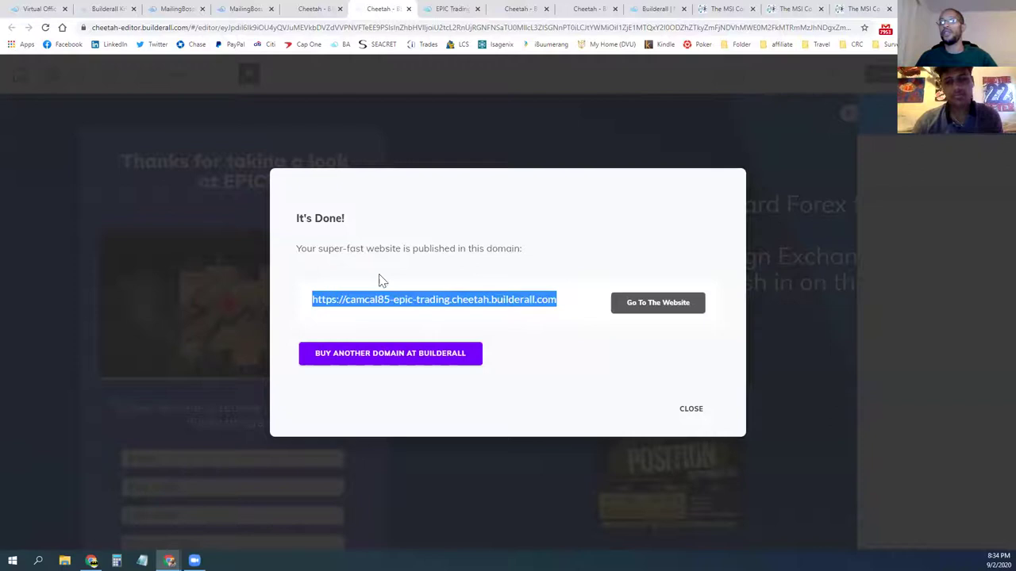
pyautogui.click(395, 362)
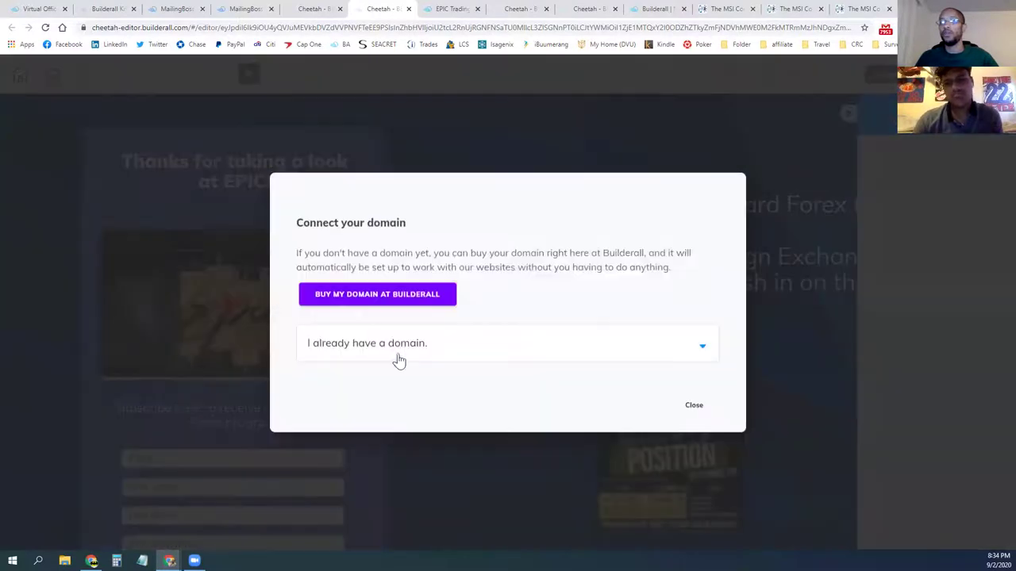
pyautogui.click(386, 342)
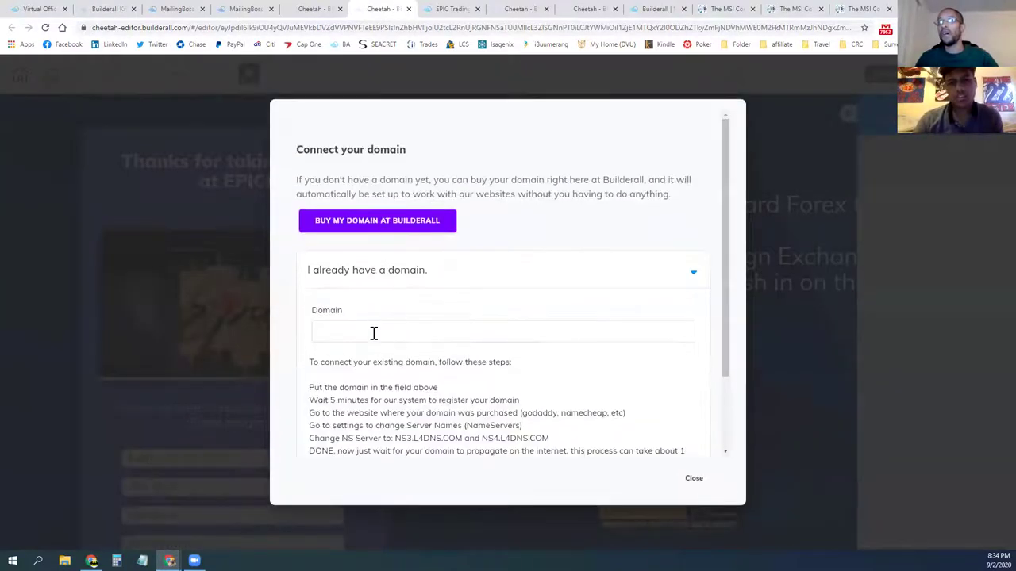
pyautogui.click(376, 221)
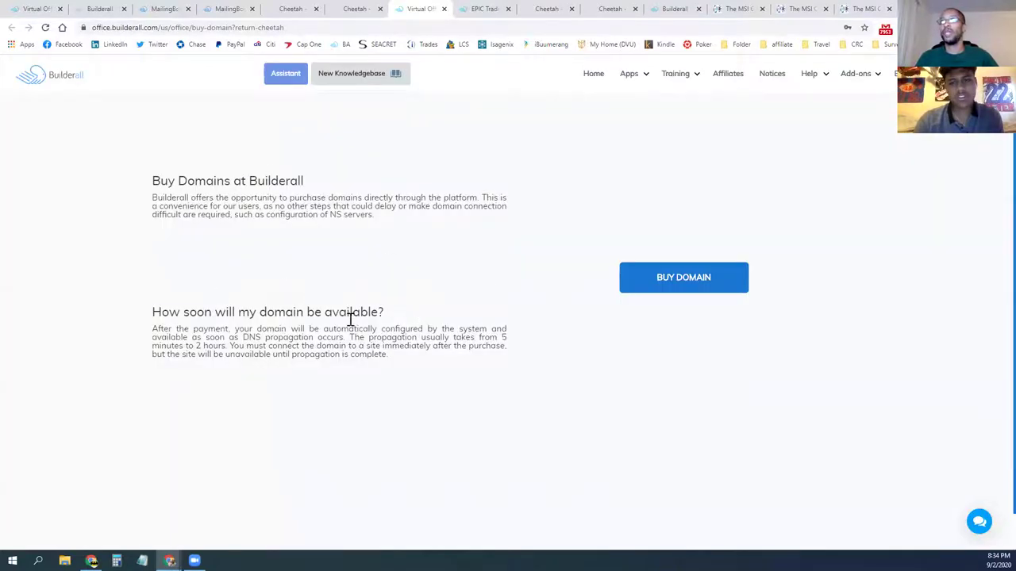
# Step: Begin a domain purchase, acknowledge the verification notice, and enter forexmoney.com as the domain name
pyautogui.click(687, 293)
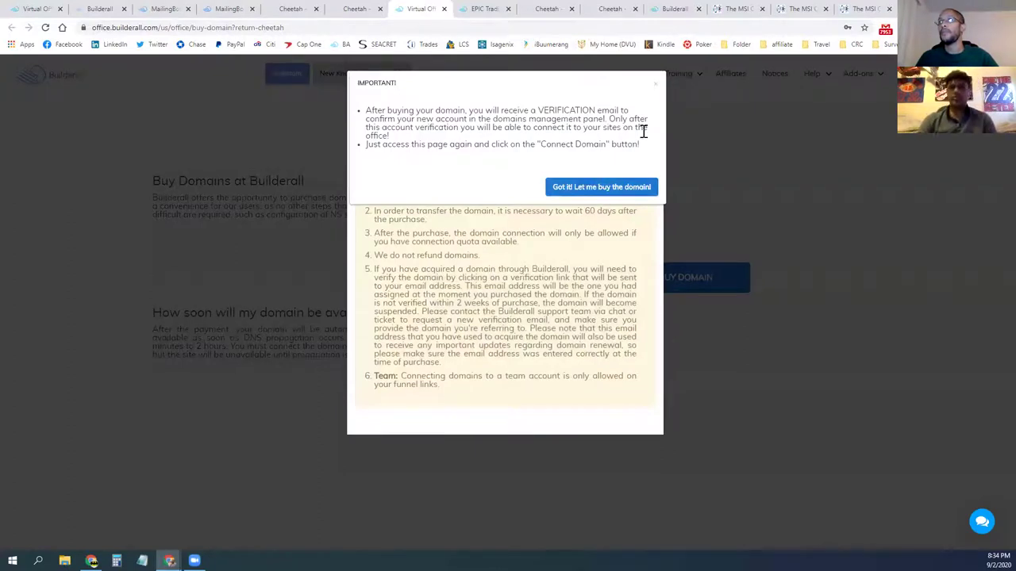
pyautogui.click(592, 187)
pyautogui.click(410, 130)
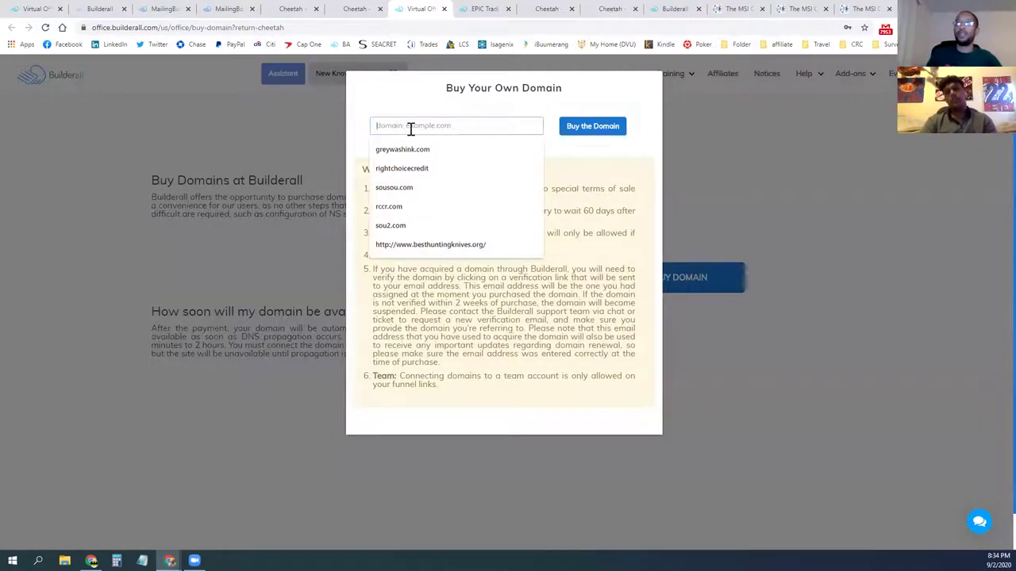
pyautogui.write('beyer')
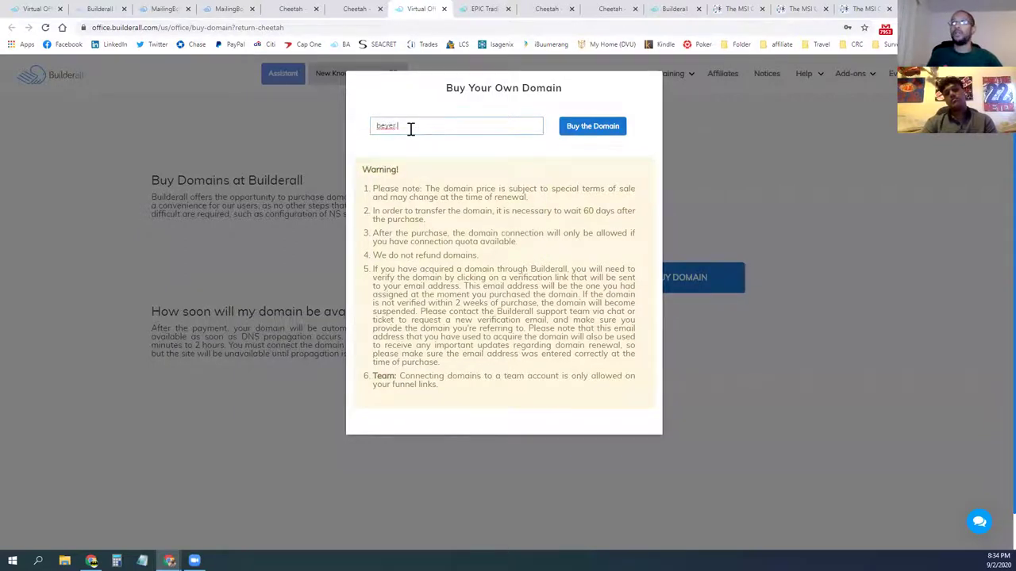
pyautogui.press('BackSpace')
pyautogui.press('BackSpace')
pyautogui.press('BackSpace')
pyautogui.press('BackSpace')
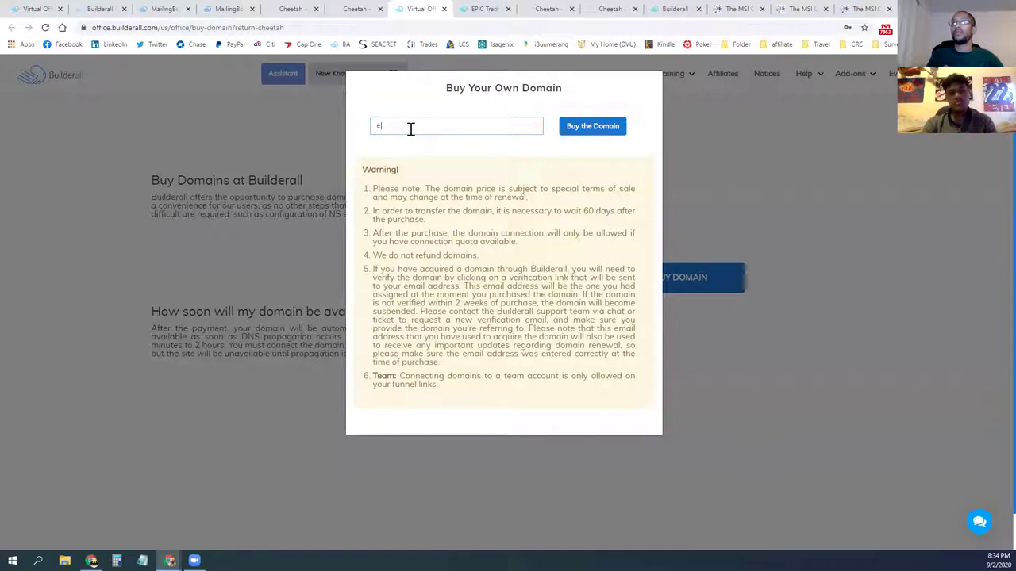
pyautogui.press('BackSpace')
pyautogui.press('BackSpace')
pyautogui.write('forexmoney.com')
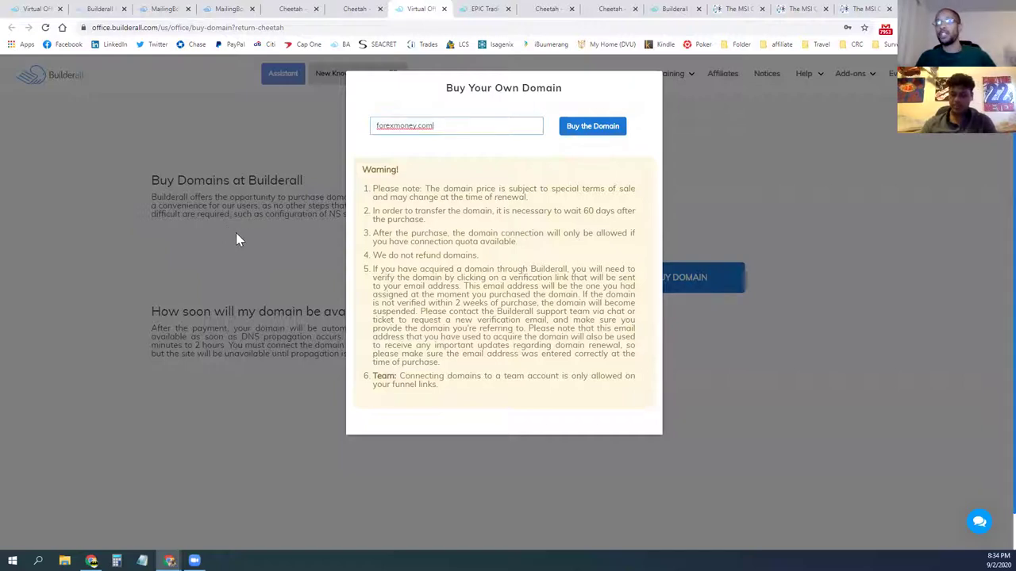
# Step: Switch to the live MSI Concept Bitcoin page and change its web address to msimind.com/travel to open the Travel page
pyautogui.click(609, 16)
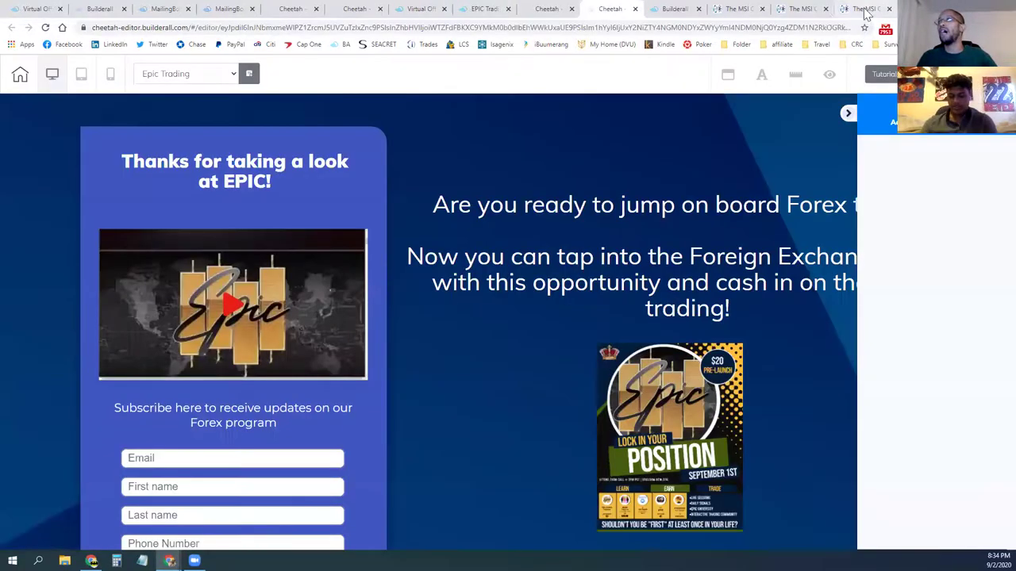
pyautogui.click(804, 10)
pyautogui.click(130, 29)
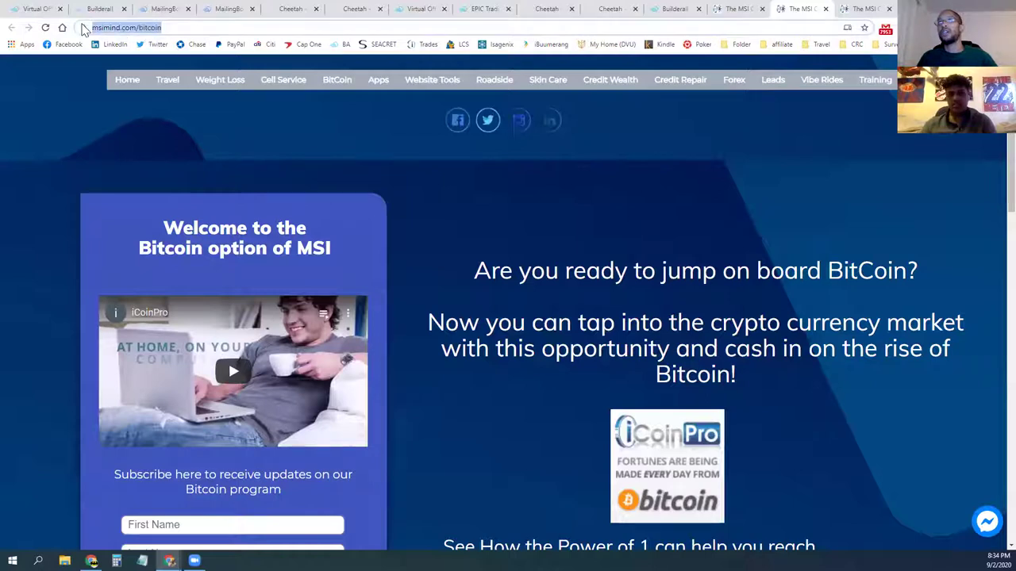
pyautogui.click(130, 28)
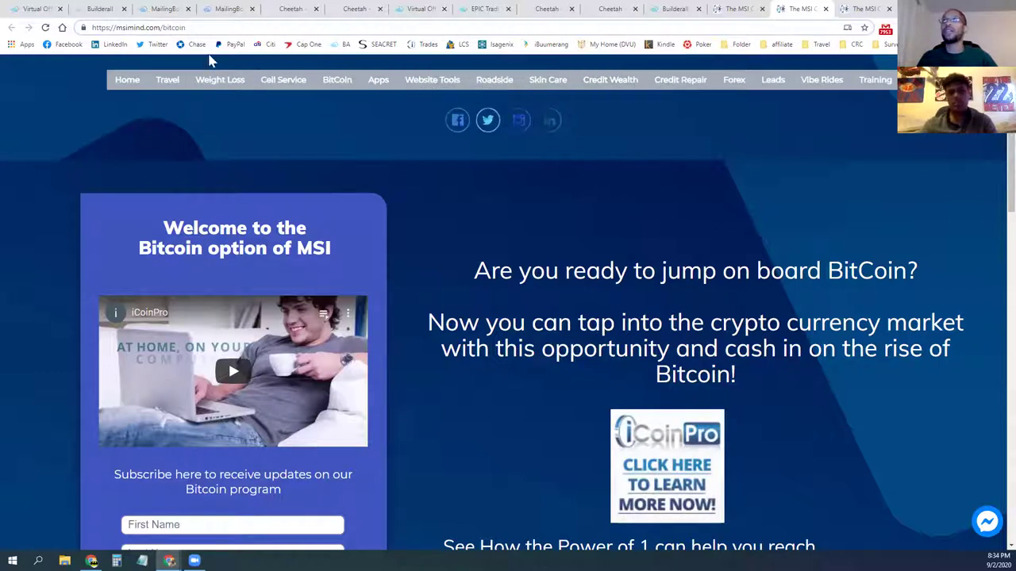
pyautogui.moveTo(190, 28); pyautogui.dragTo(166, 30)
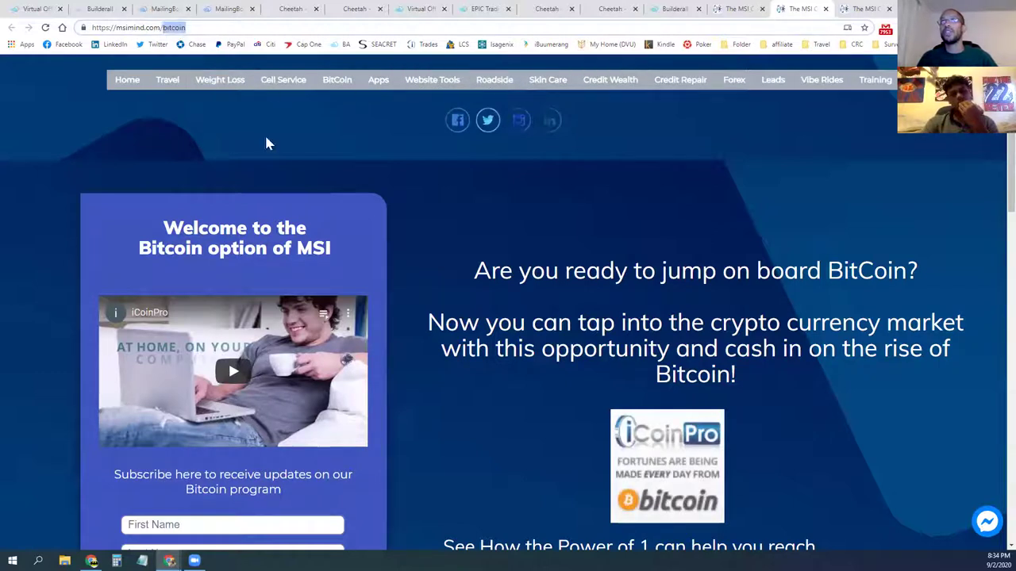
pyautogui.write('travel')
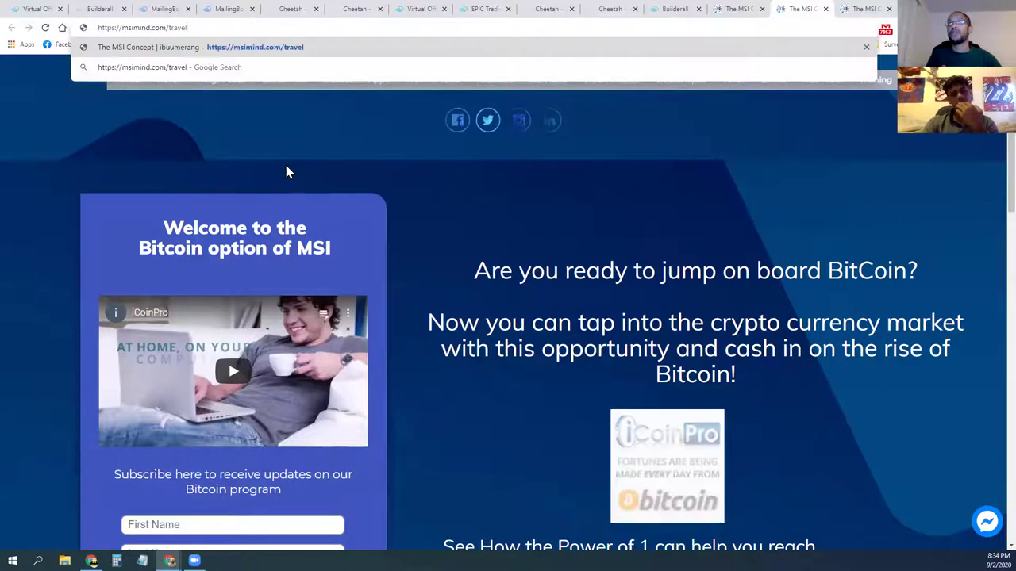
pyautogui.press('Return')
# Step: Open the msimind.com/forex page and the msimind.com/epic page by replacing the last part of the web address
pyautogui.doubleClick(169, 28)
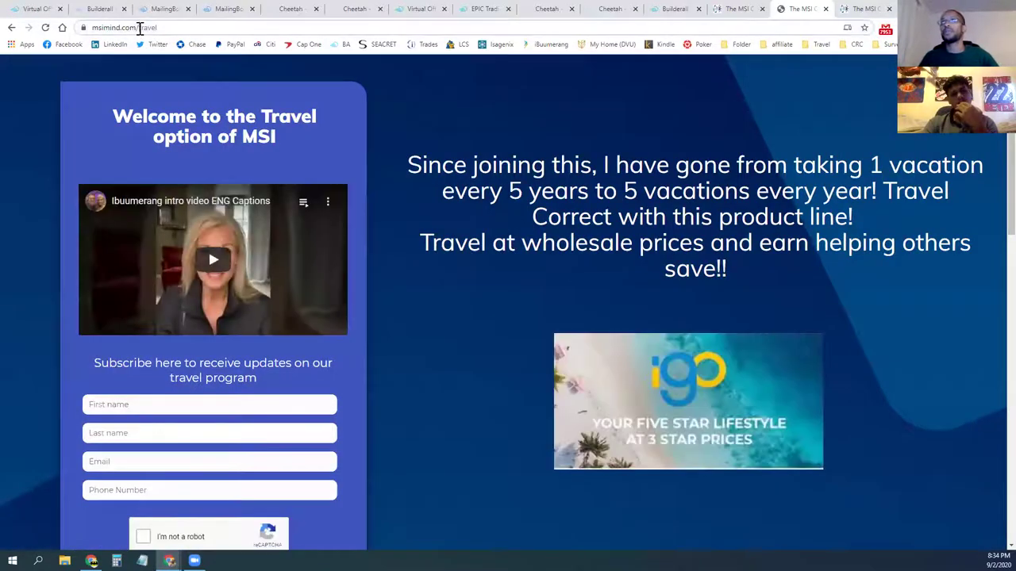
pyautogui.write('forex')
pyautogui.press('Return')
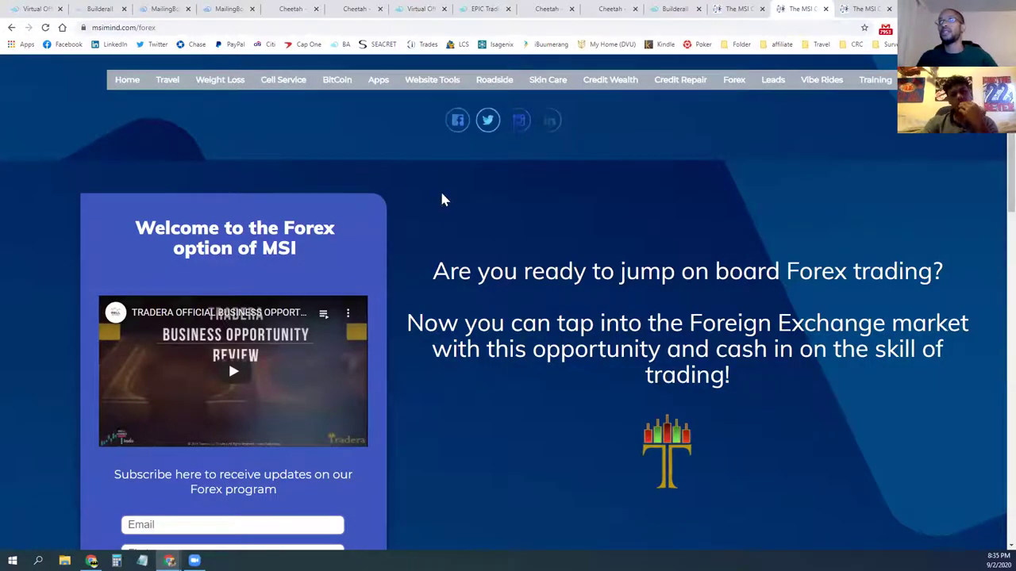
pyautogui.click(309, 27)
pyautogui.click(168, 30)
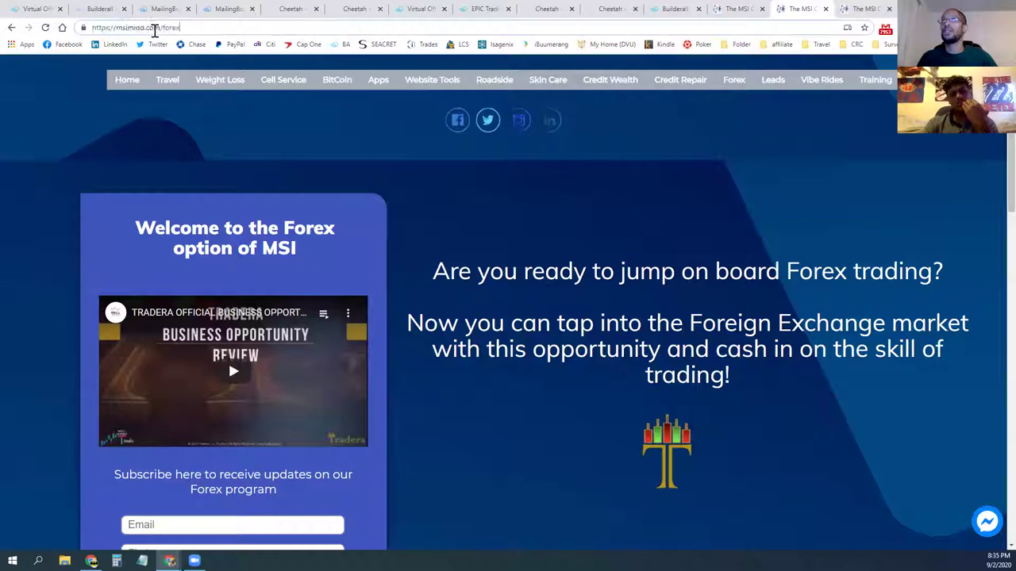
pyautogui.moveTo(162, 28); pyautogui.dragTo(200, 29)
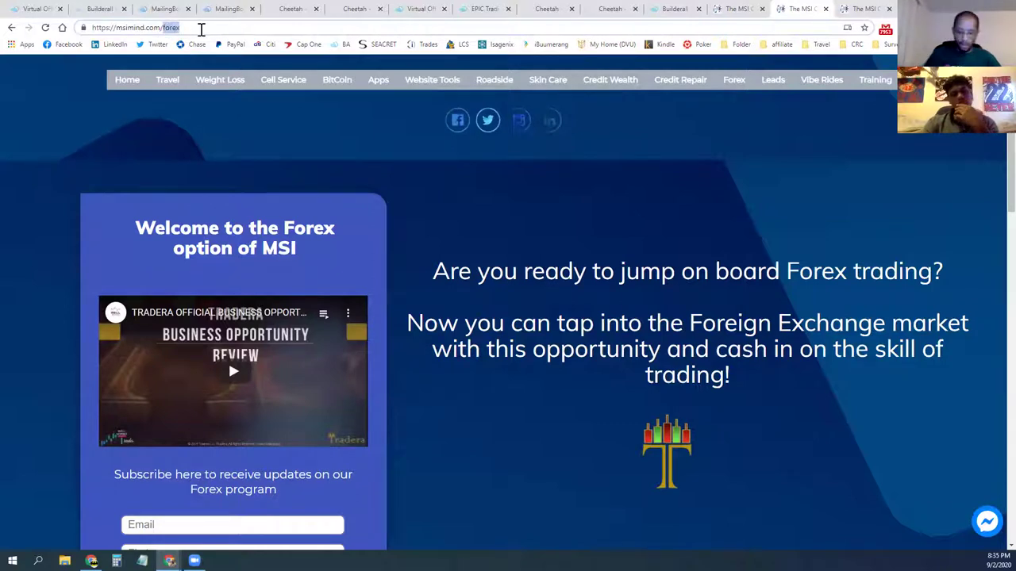
pyautogui.write('epic')
pyautogui.press('Return')
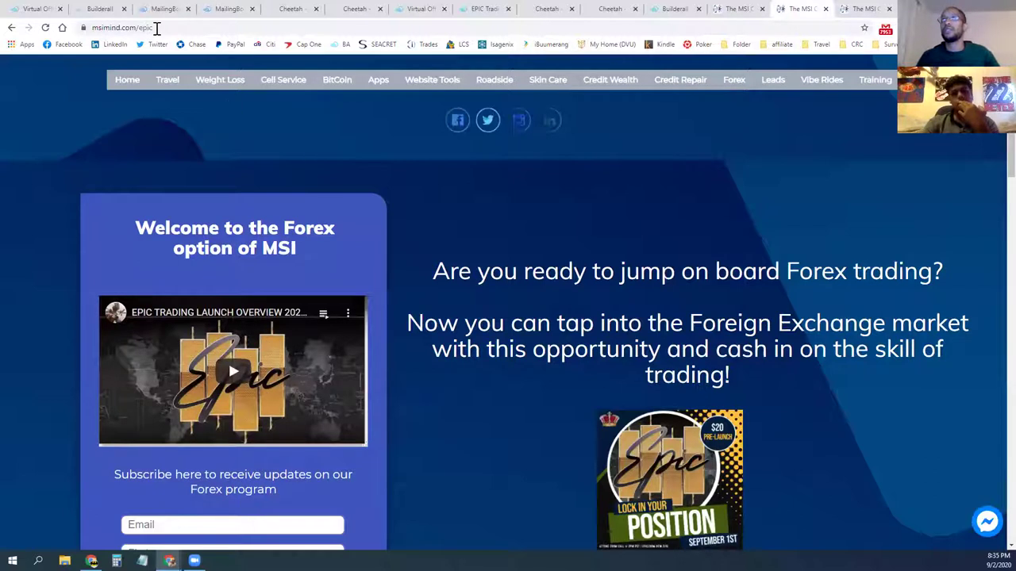
# Step: Open the msimind.com/epicstart page and look through its content down to the Zoom call schedule
pyautogui.click(156, 28)
pyautogui.click(191, 28)
pyautogui.write('sta')
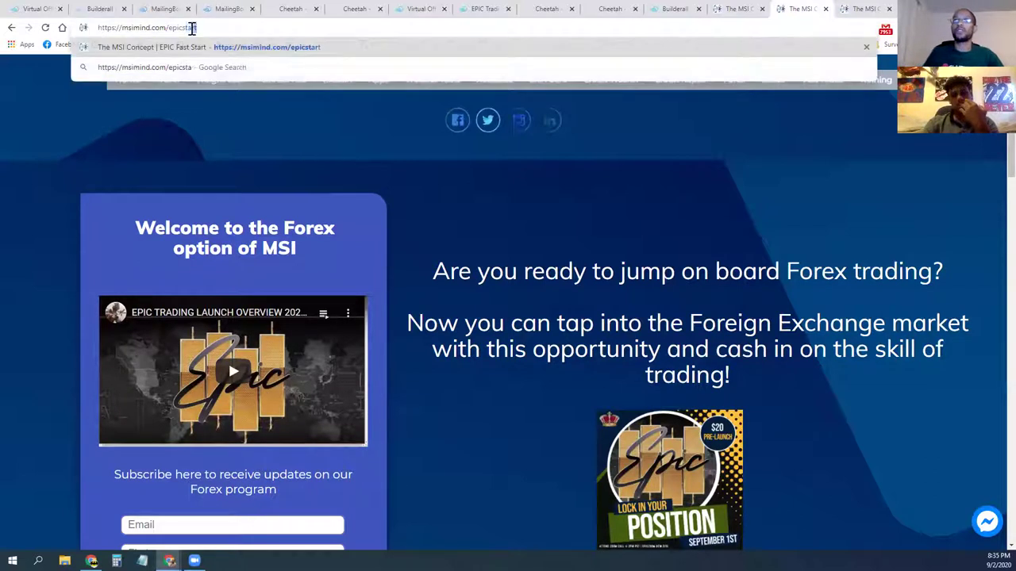
pyautogui.press('Return')
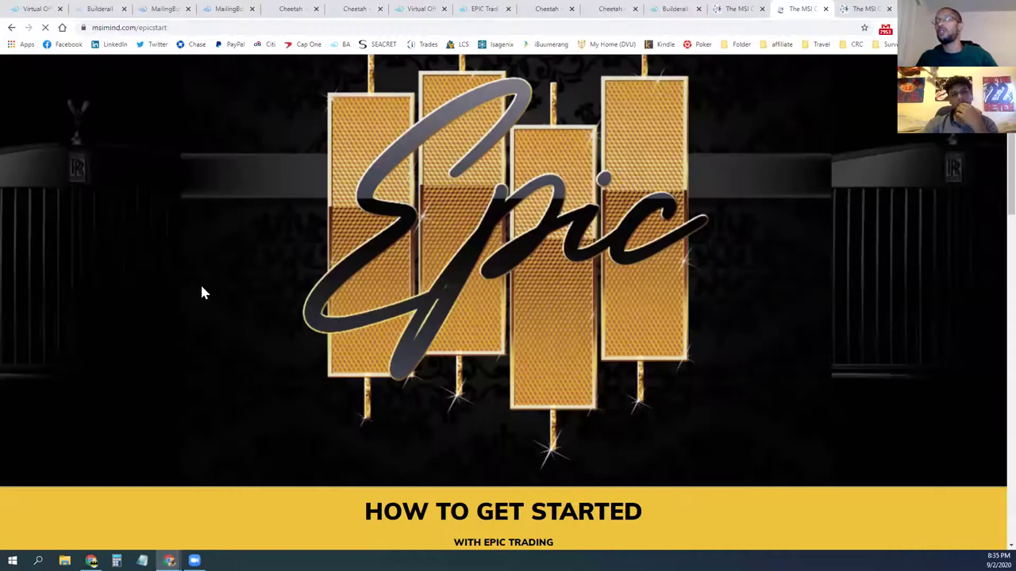
pyautogui.scroll(-10, 200, 293)
pyautogui.scroll(4, 186, 317)
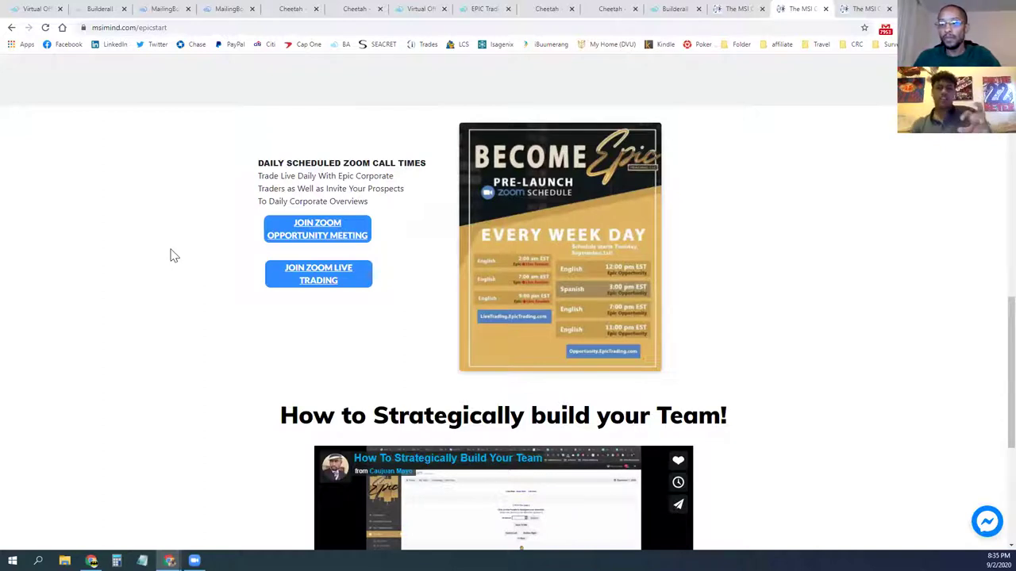
# Step: Show the Builderall pricing plans, and browse the "new list subscriber" notification emails in Gmail
pyautogui.click(678, 9)
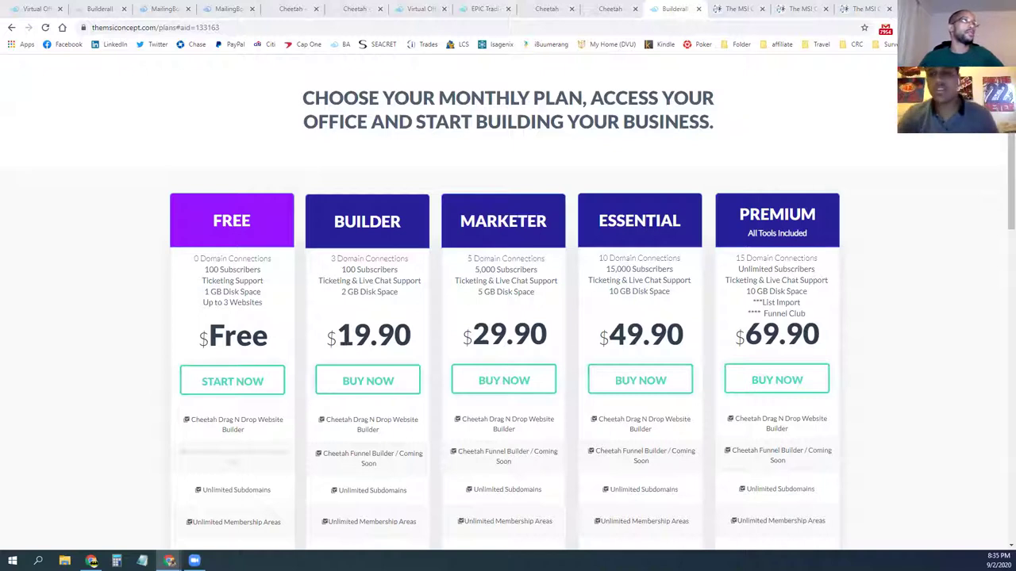
pyautogui.click(751, 10)
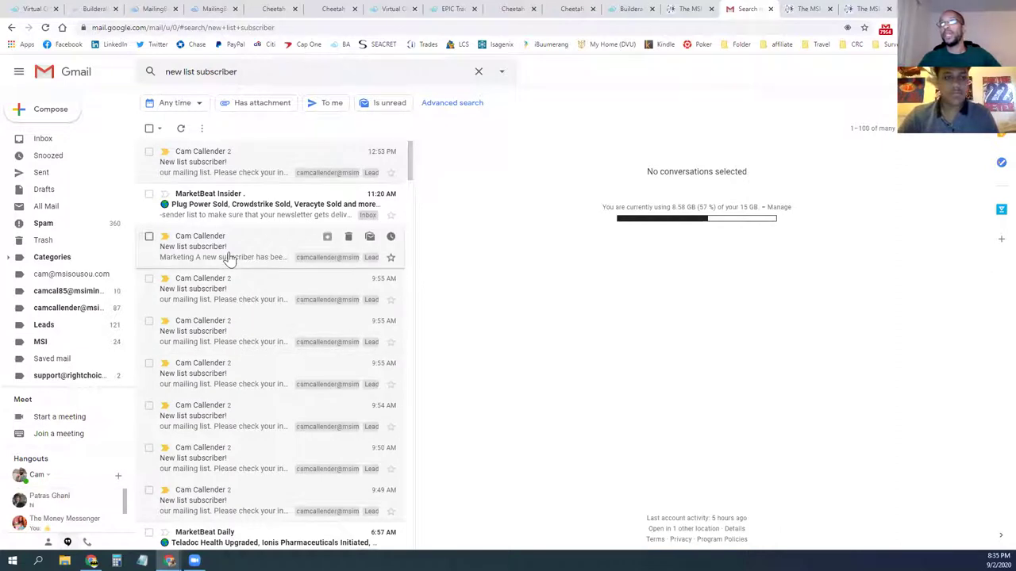
pyautogui.scroll(-2, 230, 349)
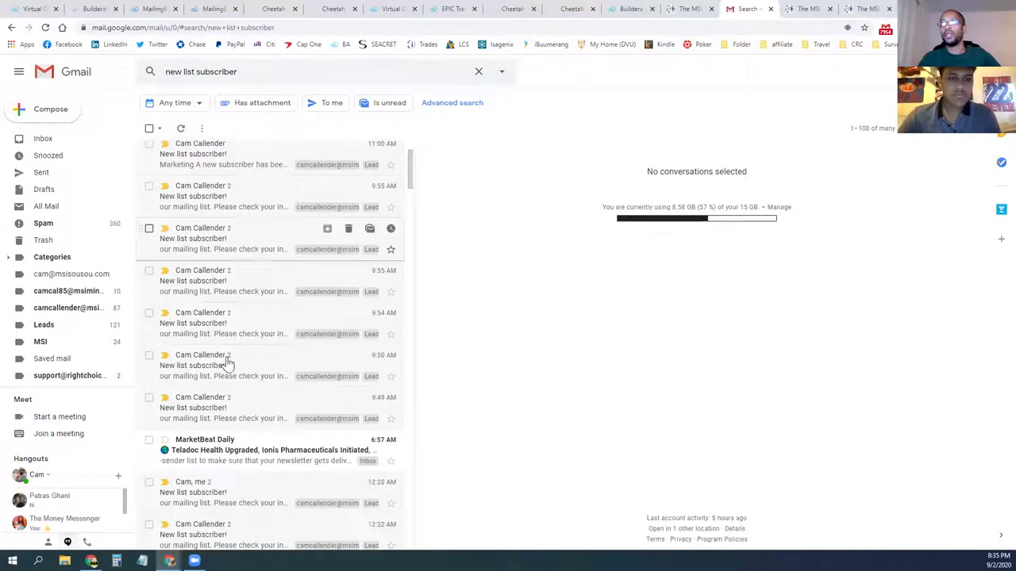
pyautogui.scroll(-2, 227, 292)
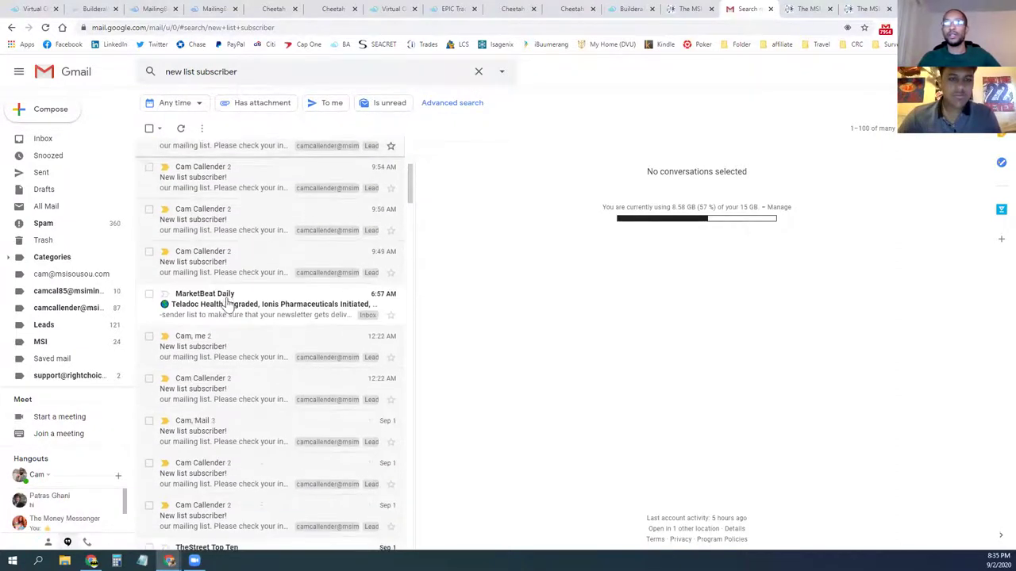
# Step: Open one new list subscriber email, highlight the subscriber's submitted contact details, and close Gmail
pyautogui.click(226, 258)
pyautogui.moveTo(590, 308); pyautogui.dragTo(678, 305)
pyautogui.moveTo(587, 357); pyautogui.dragTo(709, 389)
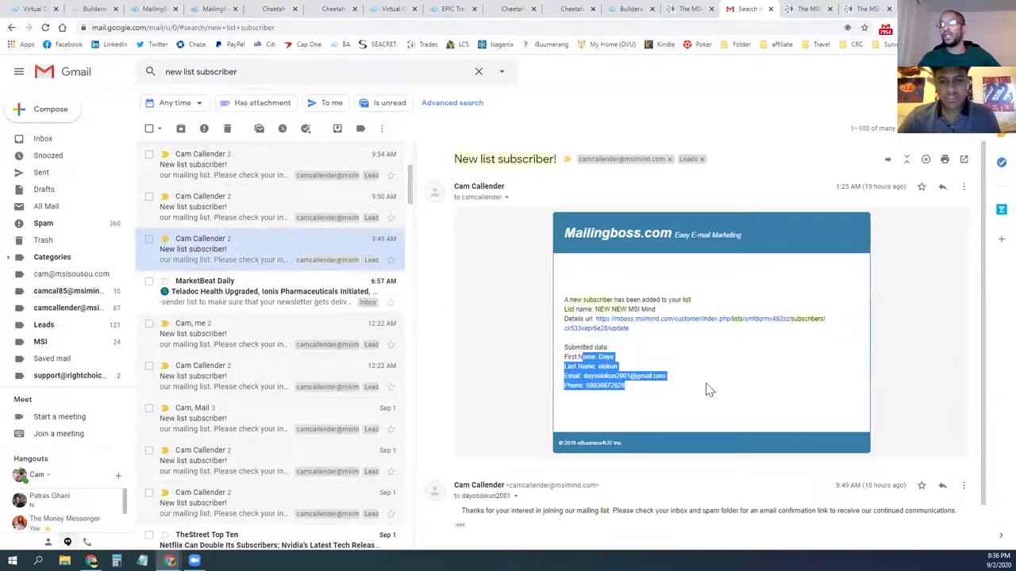
pyautogui.click(708, 389)
pyautogui.scroll(3, 227, 290)
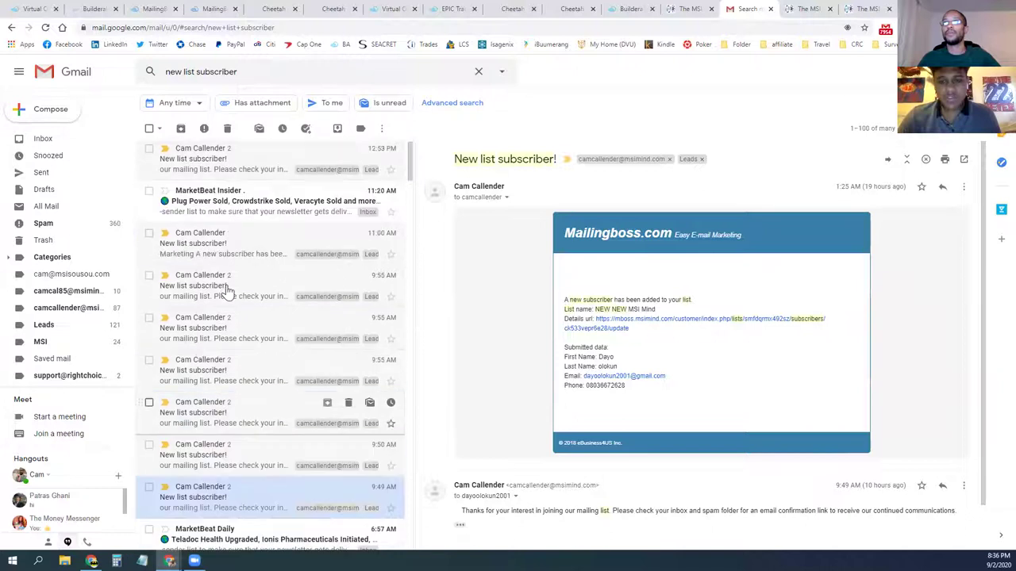
pyautogui.click(770, 9)
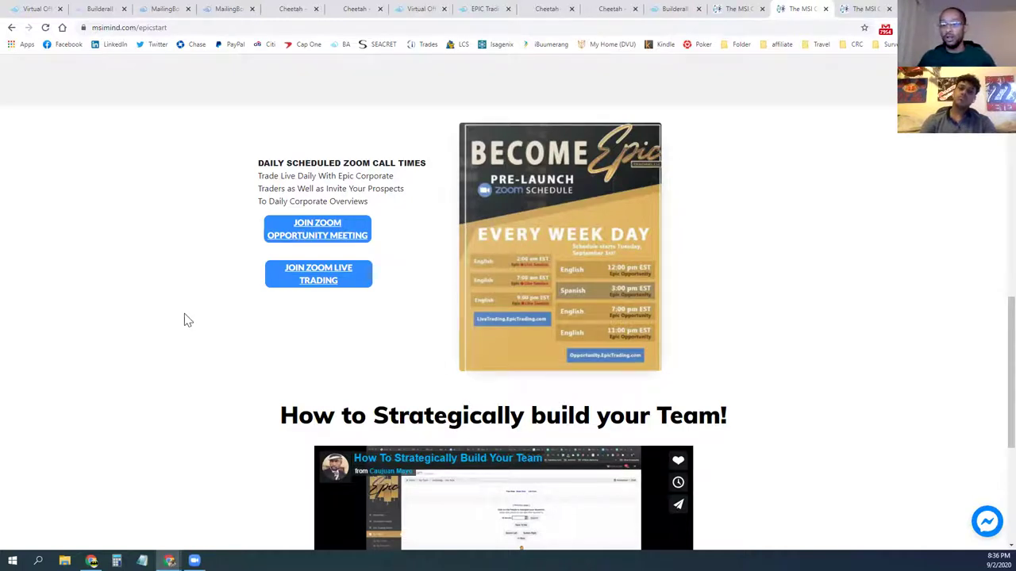
# Step: Review the EPIC getting-started page from the team-building video back up to its header
pyautogui.scroll(-4, 184, 320)
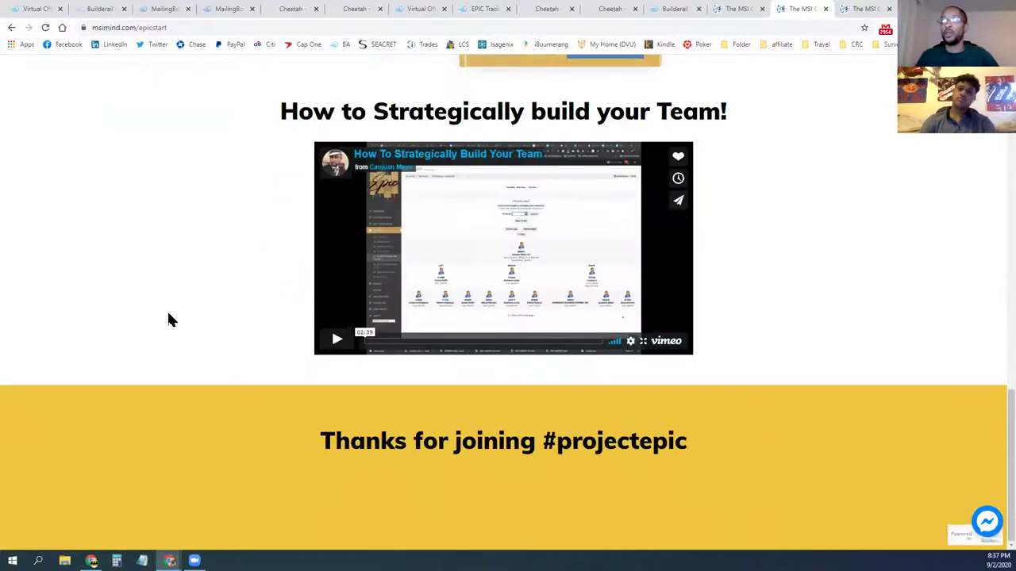
pyautogui.scroll(4, 175, 310)
pyautogui.scroll(5, 177, 310)
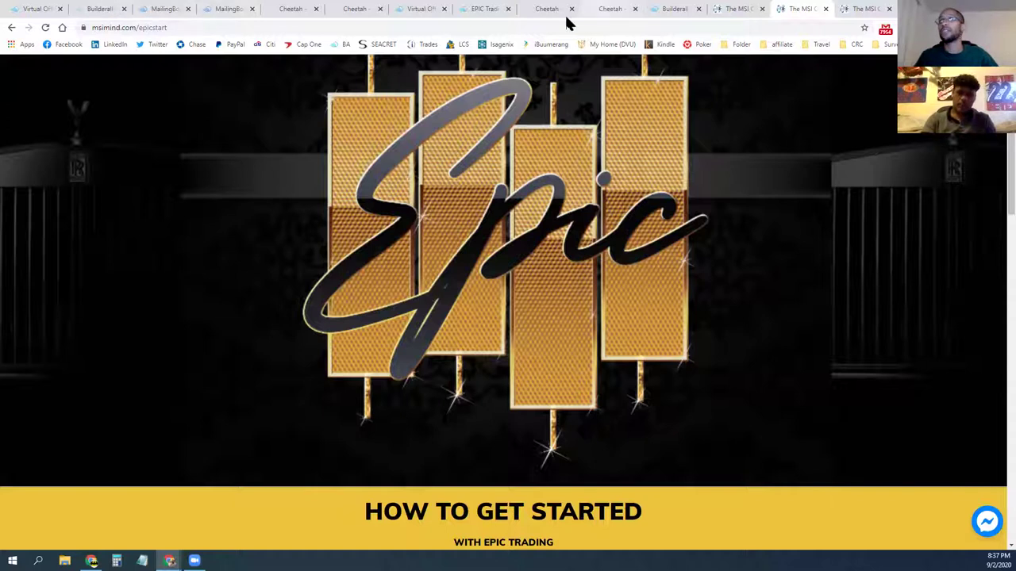
# Step: Return to the Builderall Virtual Office and close all browser tabs after it, leaving the Cheetah editor without saving
pyautogui.click(40, 9)
pyautogui.rightClick(41, 10)
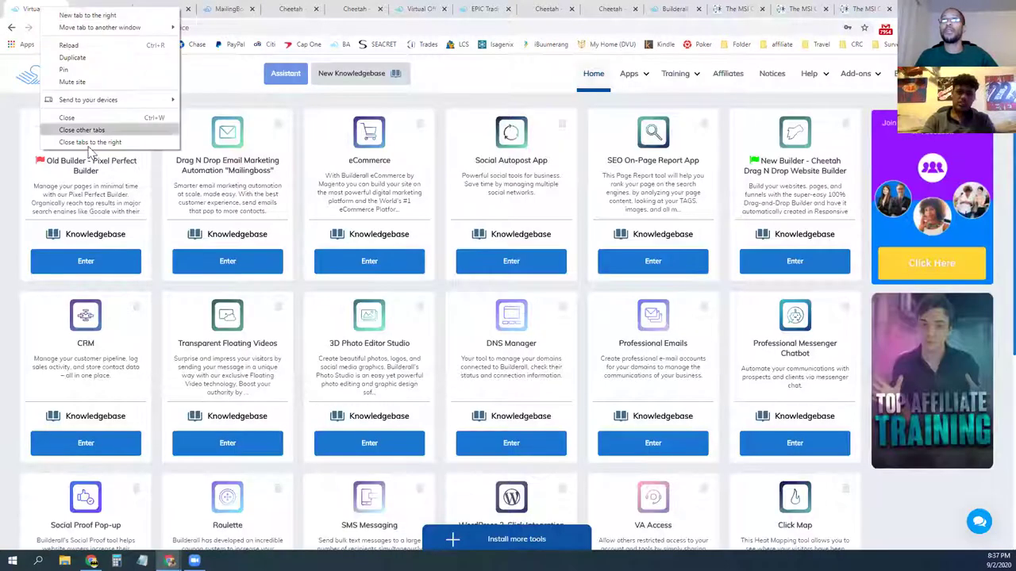
pyautogui.click(95, 143)
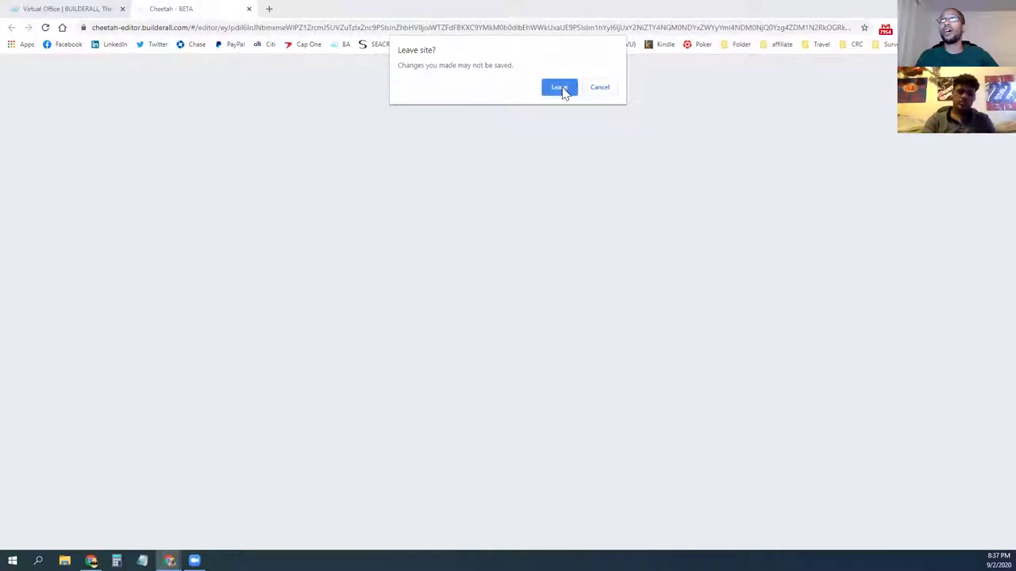
pyautogui.click(563, 88)
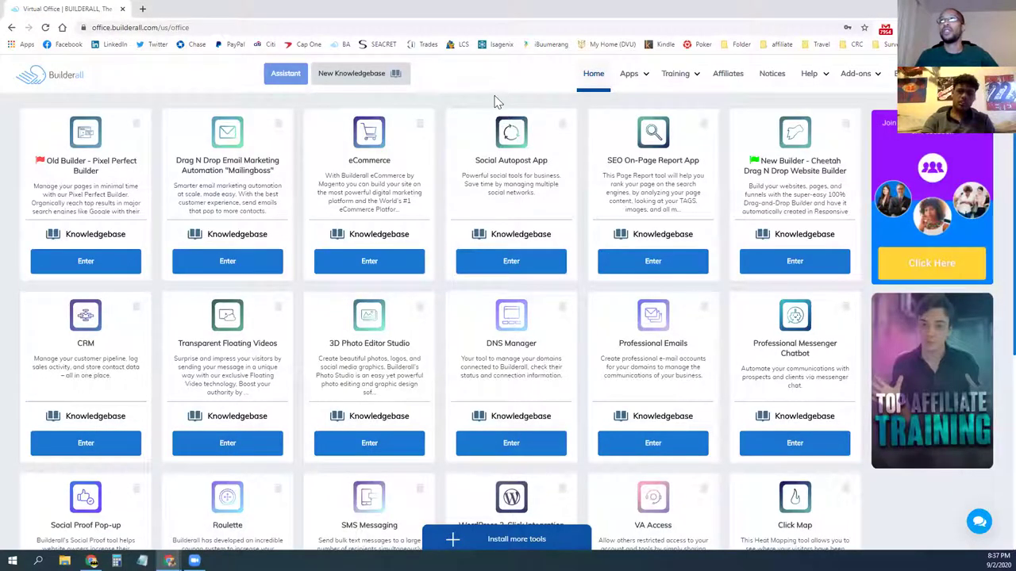
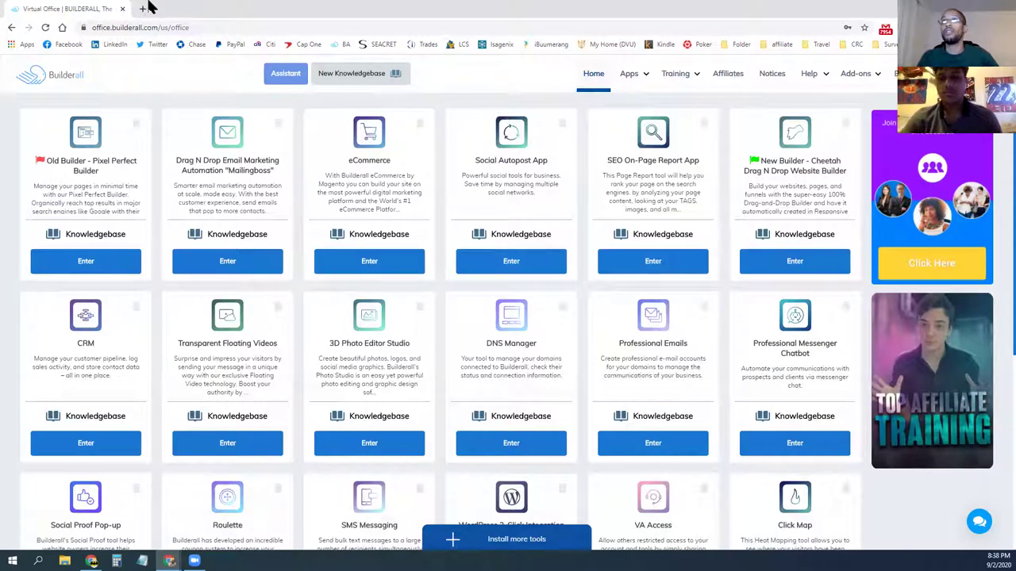
# Step: Open msimind.com/epicstart in a new browser tab and review the getting-started page down to the team-building video
pyautogui.click(143, 9)
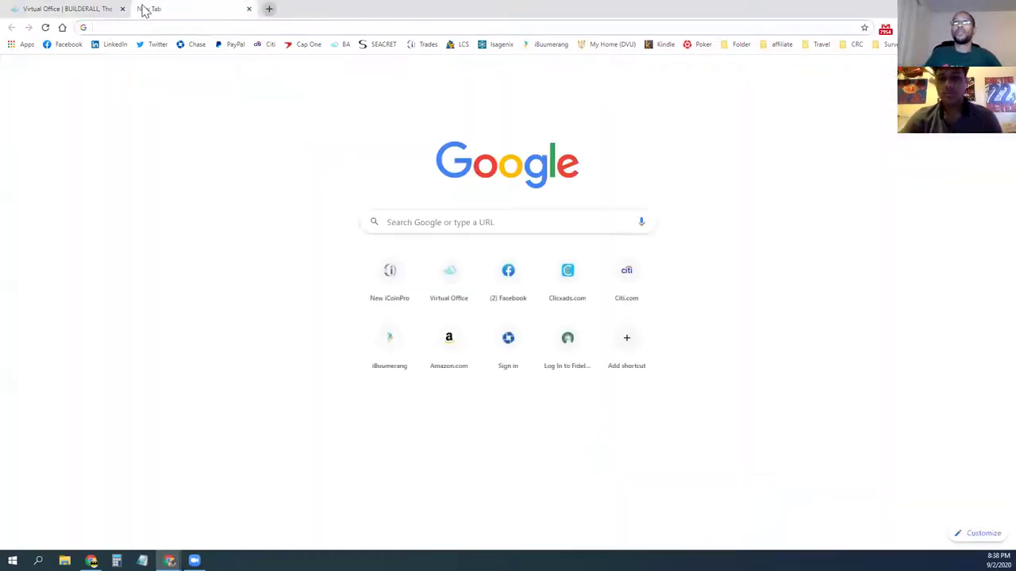
pyautogui.write('msimi')
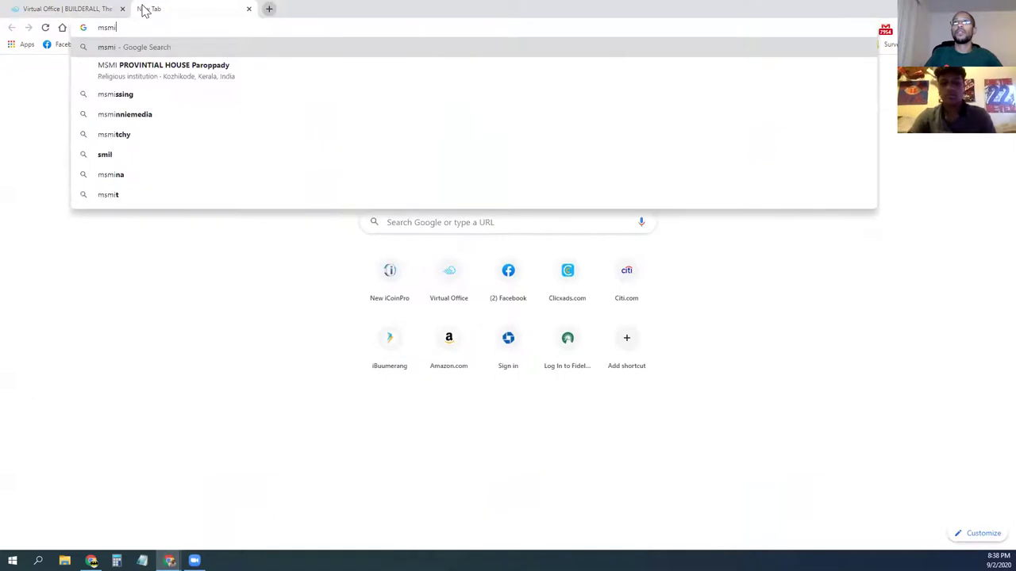
pyautogui.write('nd.com/epics')
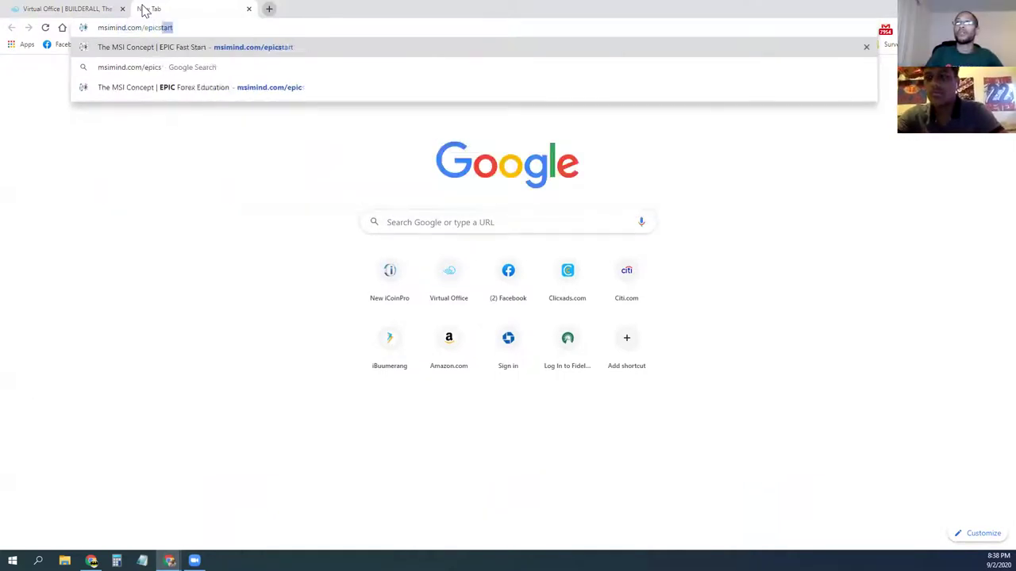
pyautogui.write('tart')
pyautogui.press('Return')
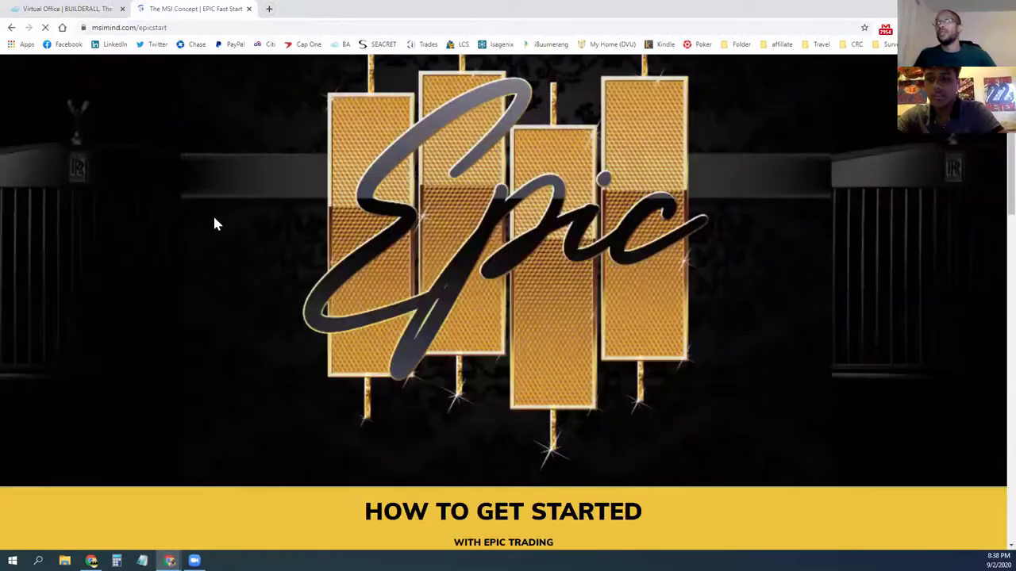
pyautogui.scroll(-7, 291, 211)
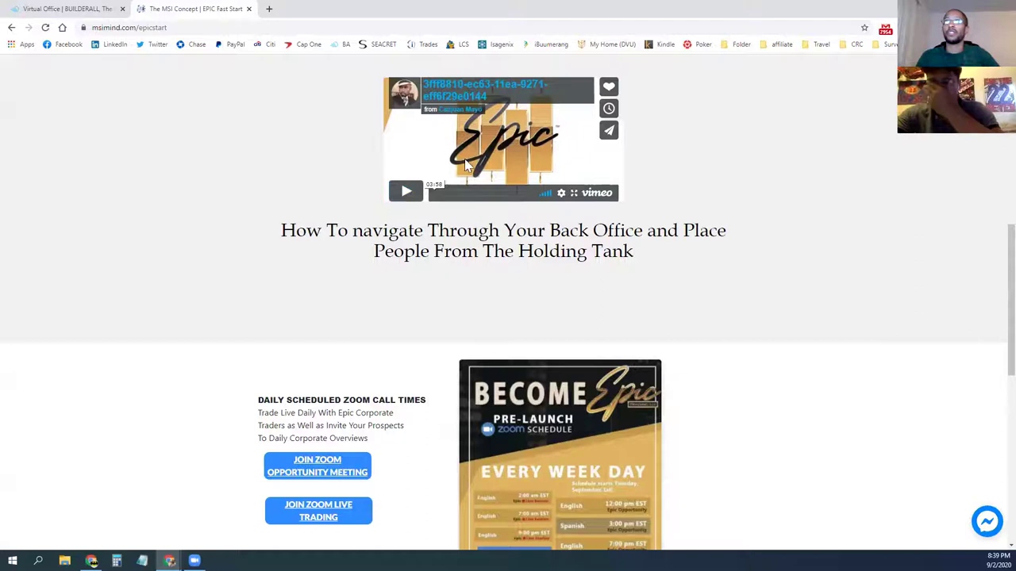
pyautogui.scroll(4, 465, 199)
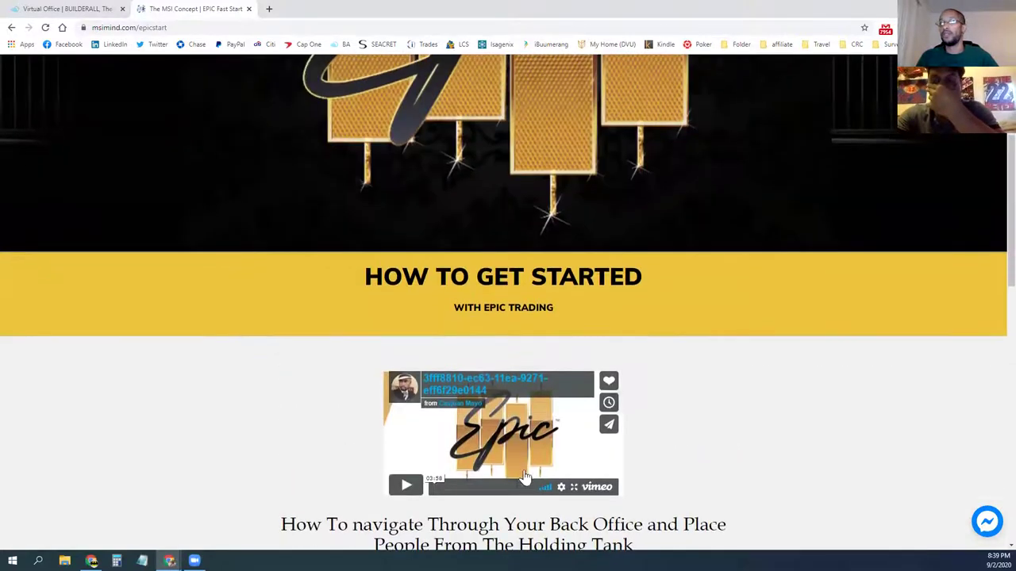
pyautogui.scroll(-11, 524, 476)
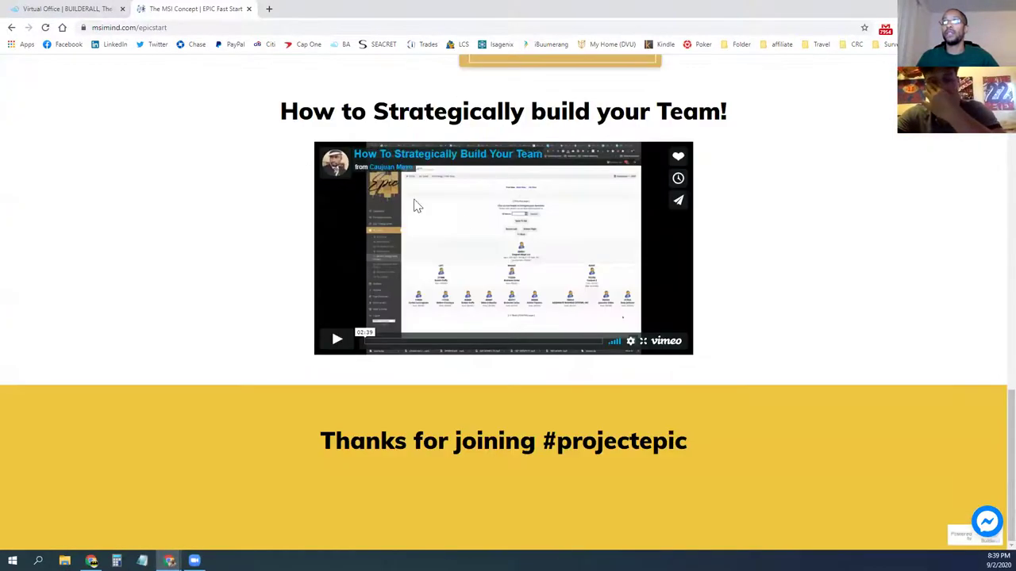
# Step: Load msimind.com/epic in the same tab and show its subscription form and compensation plan video
pyautogui.moveTo(151, 27); pyautogui.dragTo(222, 27)
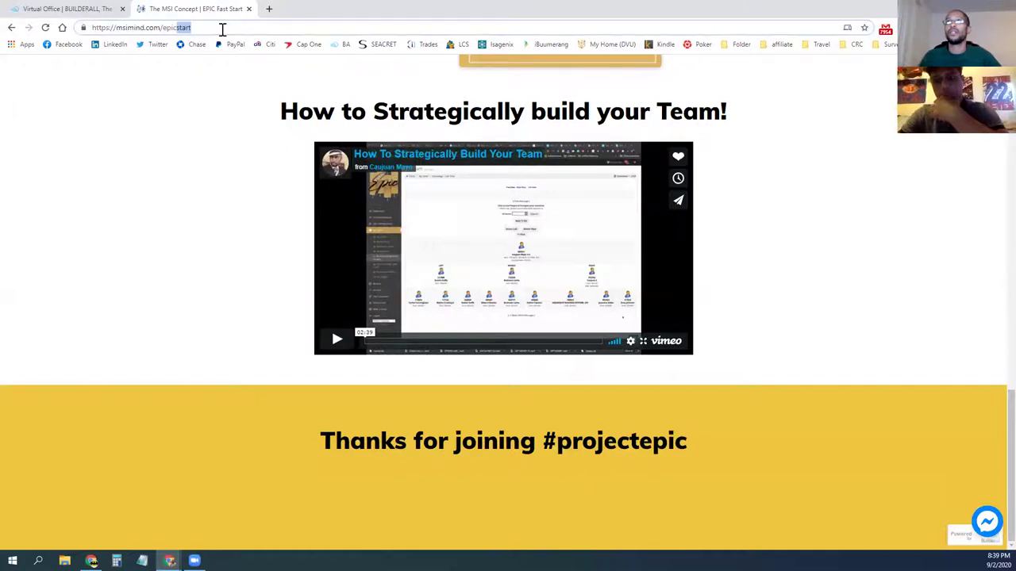
pyautogui.press('BackSpace')
pyautogui.press('Return')
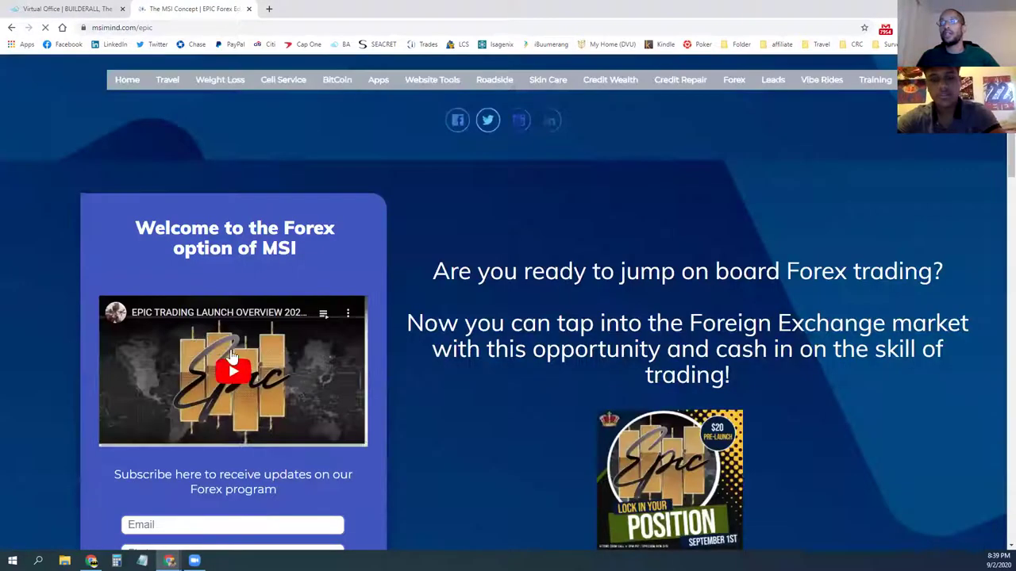
pyautogui.scroll(-2, 230, 353)
pyautogui.scroll(-2, 230, 302)
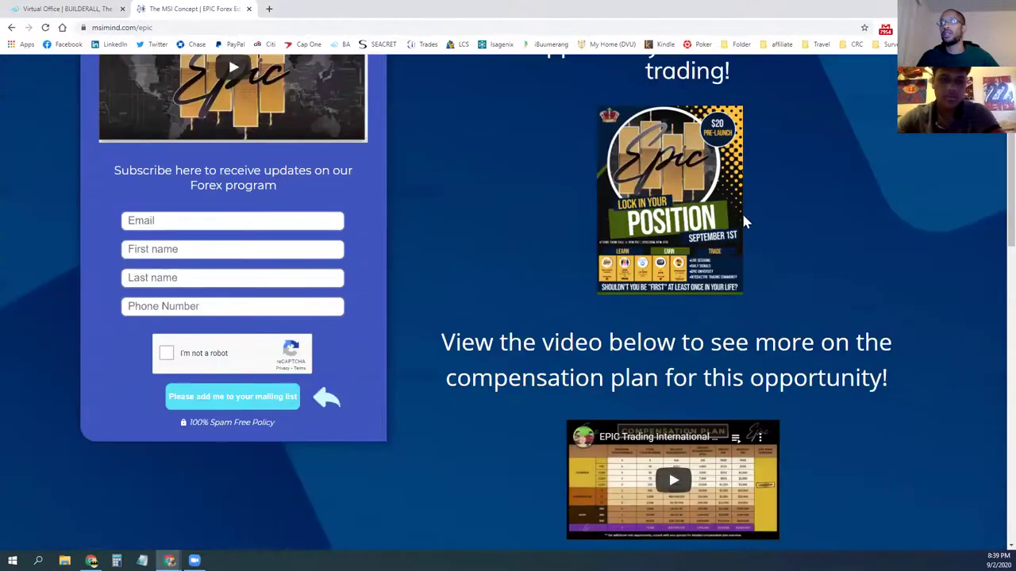
pyautogui.scroll(-2, 640, 440)
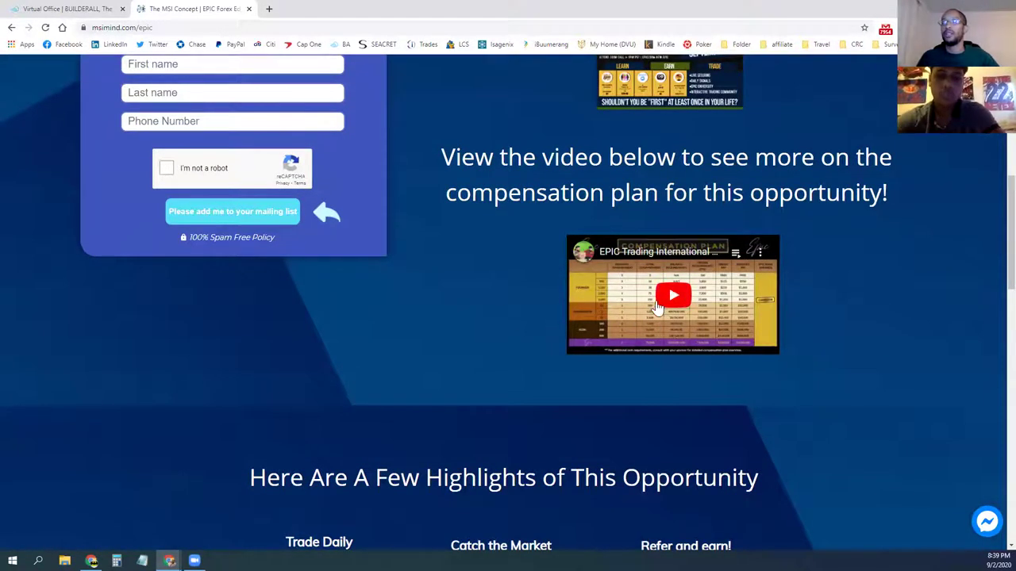
# Step: Play the embedded EPIC compensation plan video, open it on YouTube, and pause it there
pyautogui.click(673, 295)
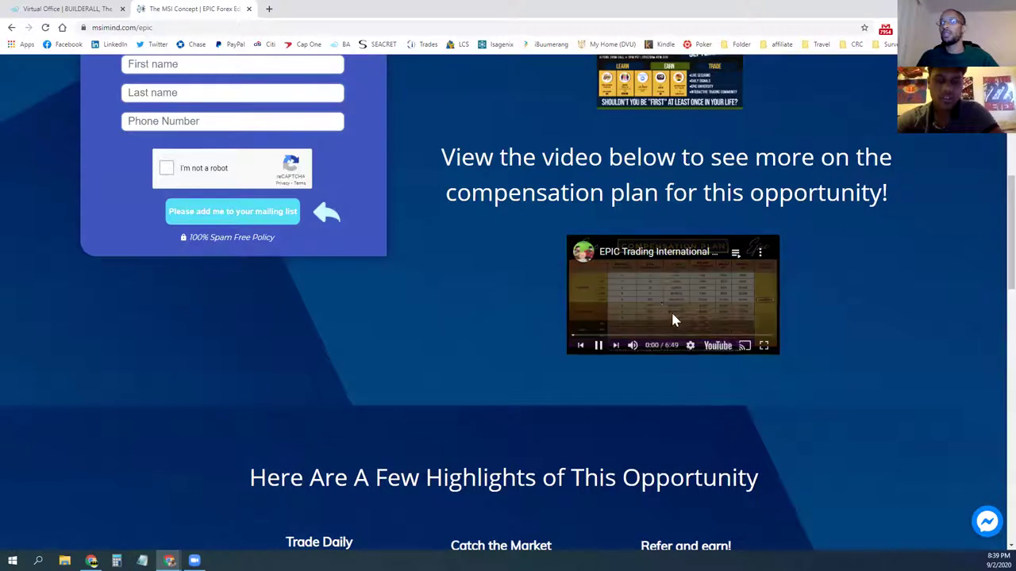
pyautogui.click(671, 322)
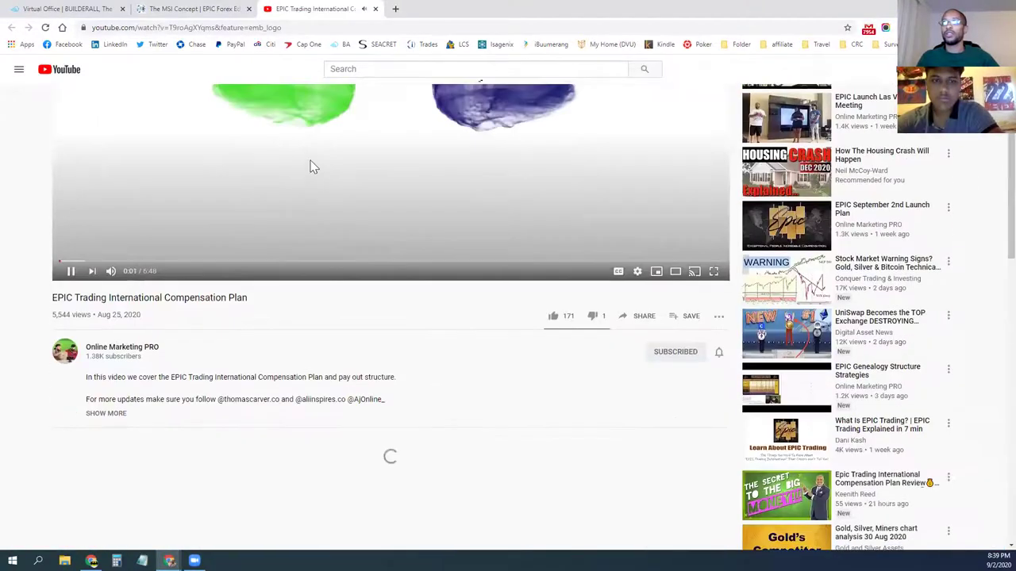
pyautogui.click(288, 205)
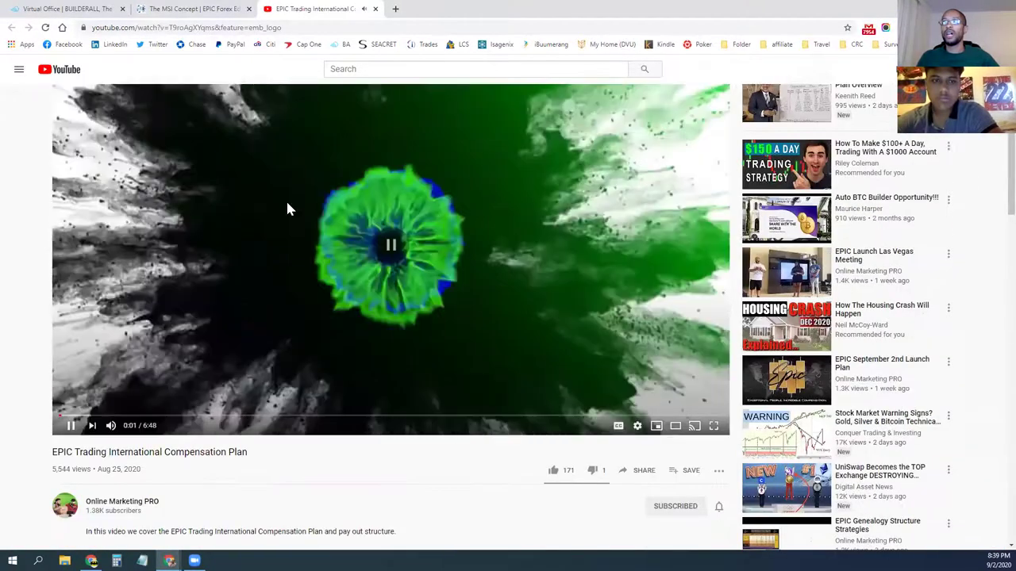
# Step: Expand the YouTube video's full description and highlight its compensation plan disclaimer text and social media handles
pyautogui.scroll(-1, 308, 249)
pyautogui.scroll(-2, 306, 248)
pyautogui.click(111, 278)
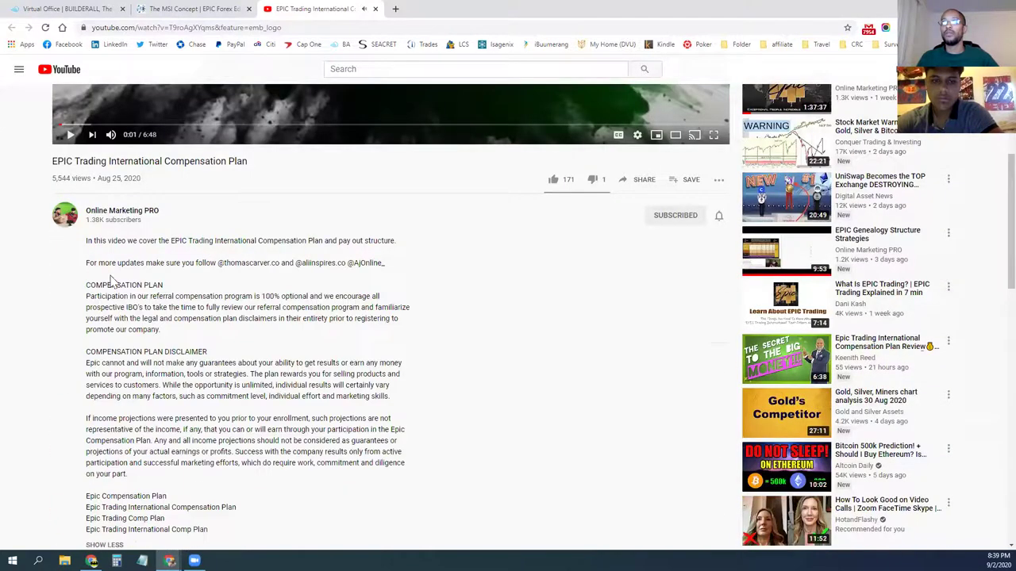
pyautogui.moveTo(196, 258); pyautogui.dragTo(349, 467)
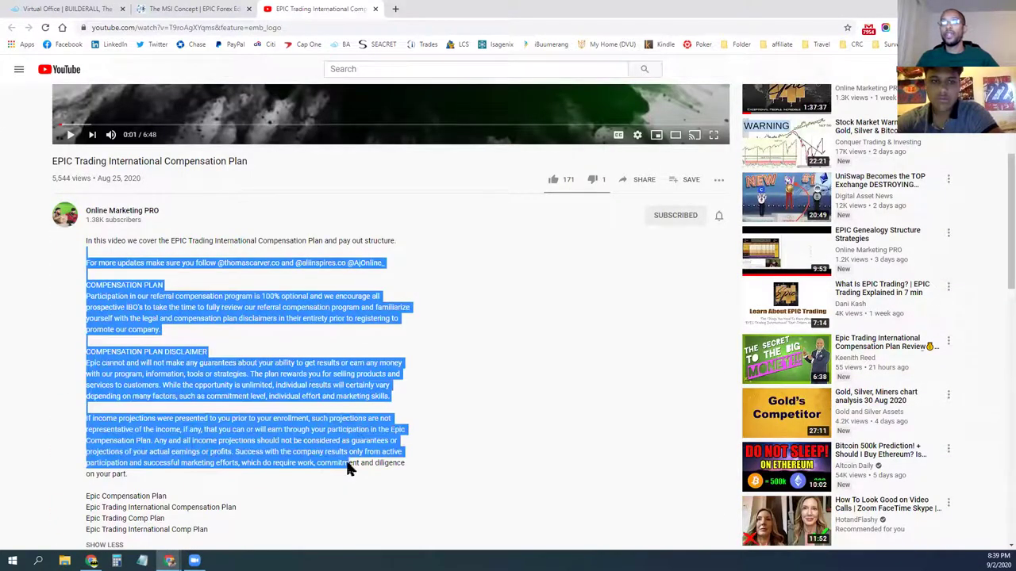
pyautogui.scroll(-3, 235, 300)
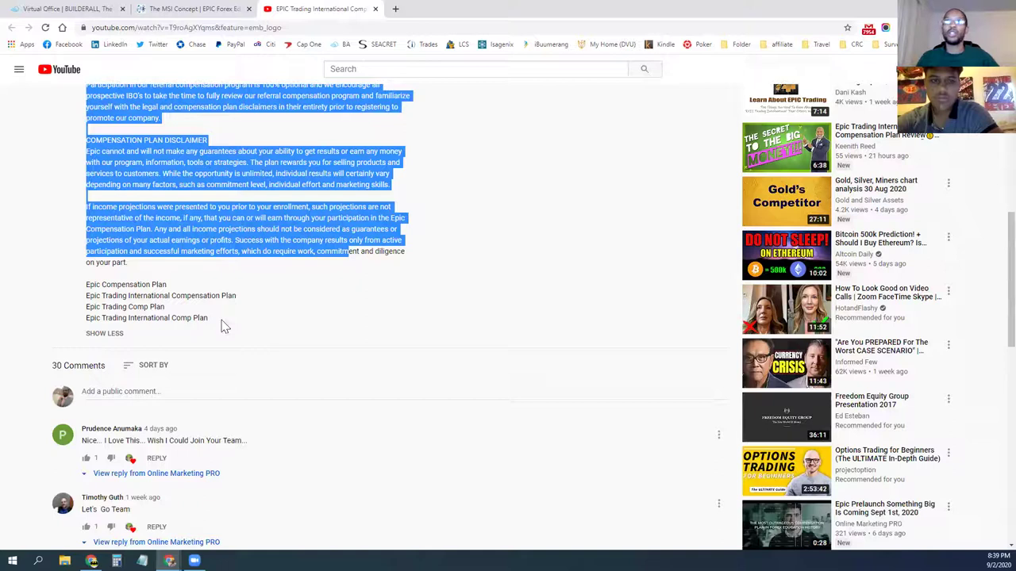
pyautogui.moveTo(223, 326); pyautogui.dragTo(163, 208)
pyautogui.scroll(3, 233, 295)
pyautogui.moveTo(294, 276); pyautogui.dragTo(384, 278)
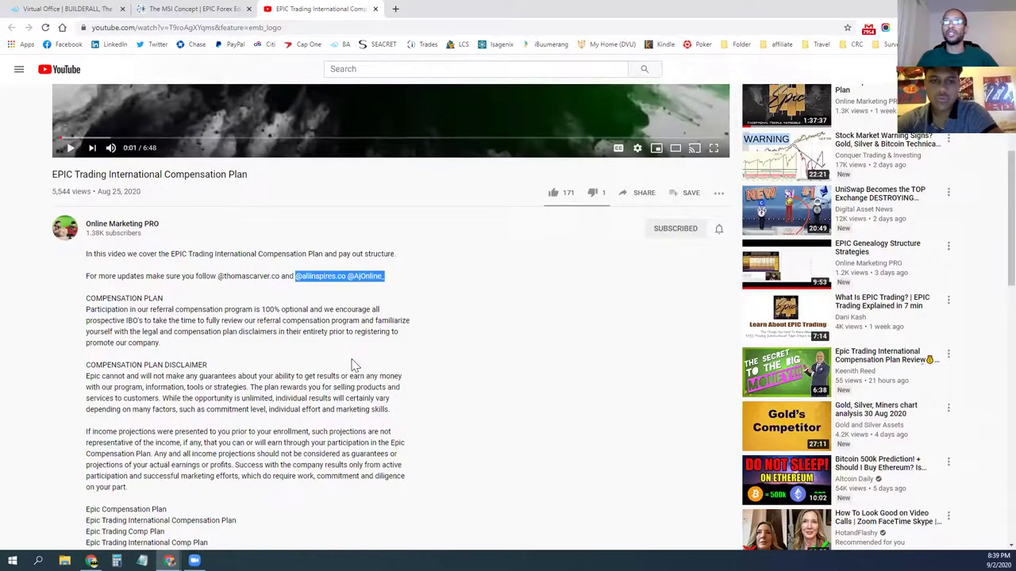
# Step: Skip to the compensation plan table near the end of the YouTube video and play it to the end
pyautogui.scroll(4, 355, 366)
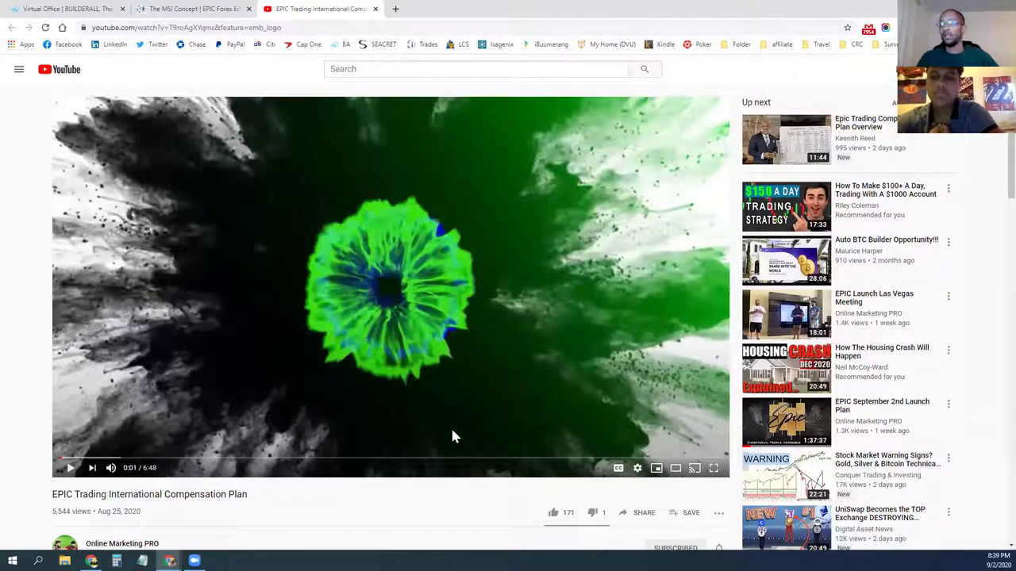
pyautogui.click(705, 459)
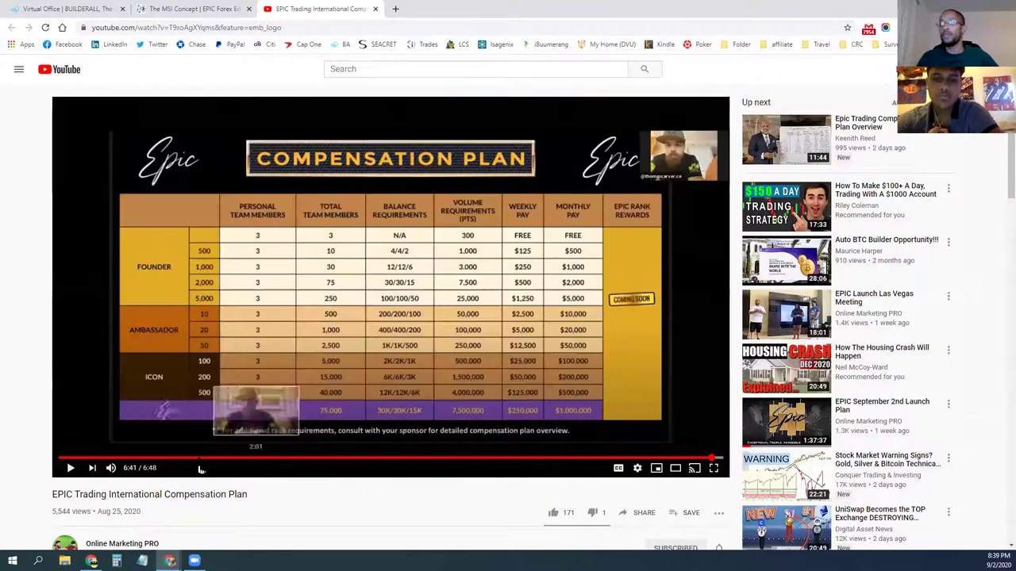
pyautogui.click(70, 468)
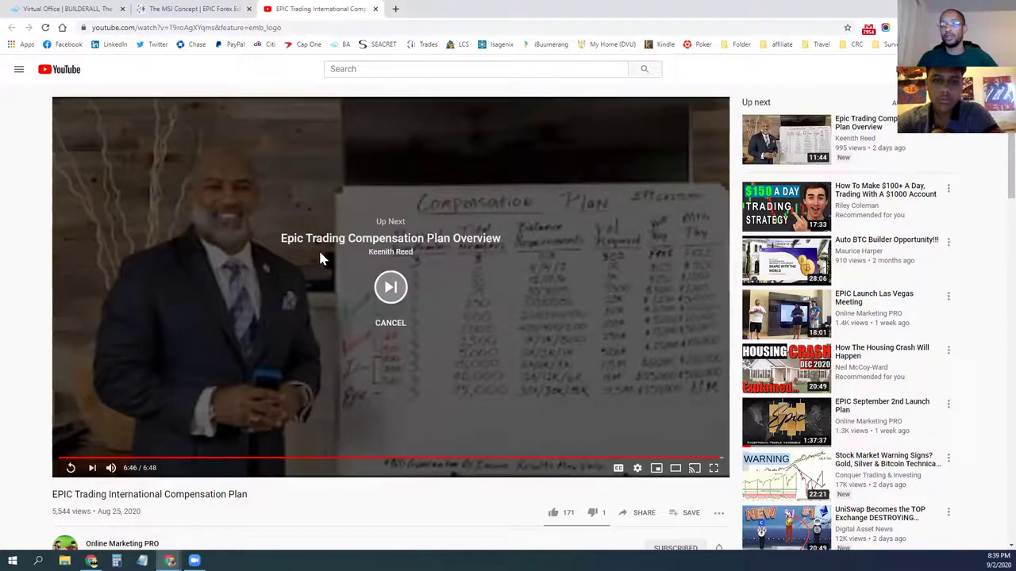
# Step: Examine the description of the Epic Trading Compensation Plan Overview video and pause its playback
pyautogui.scroll(-2, 302, 246)
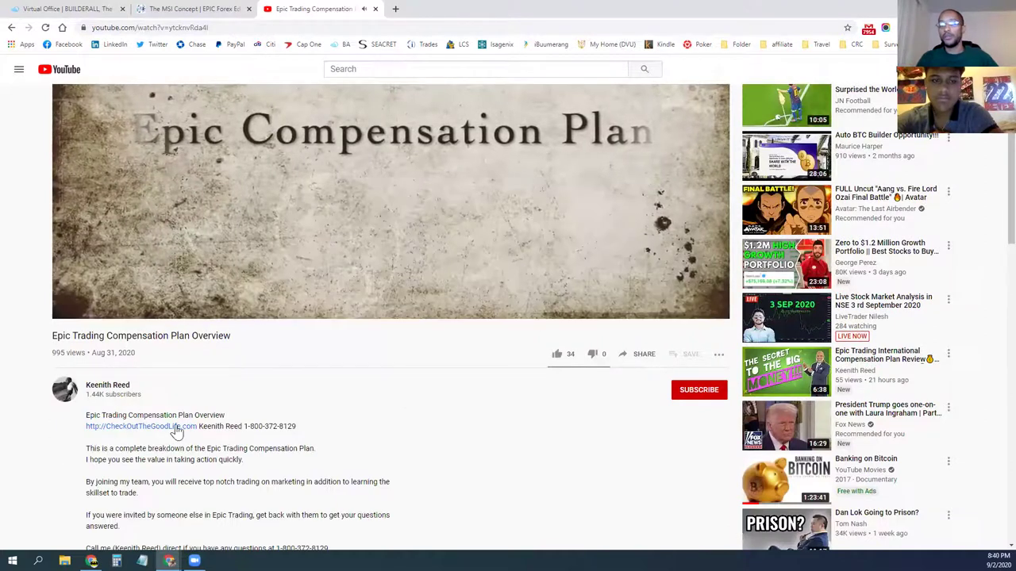
pyautogui.scroll(-2, 175, 429)
pyautogui.scroll(4, 199, 420)
pyautogui.click(336, 263)
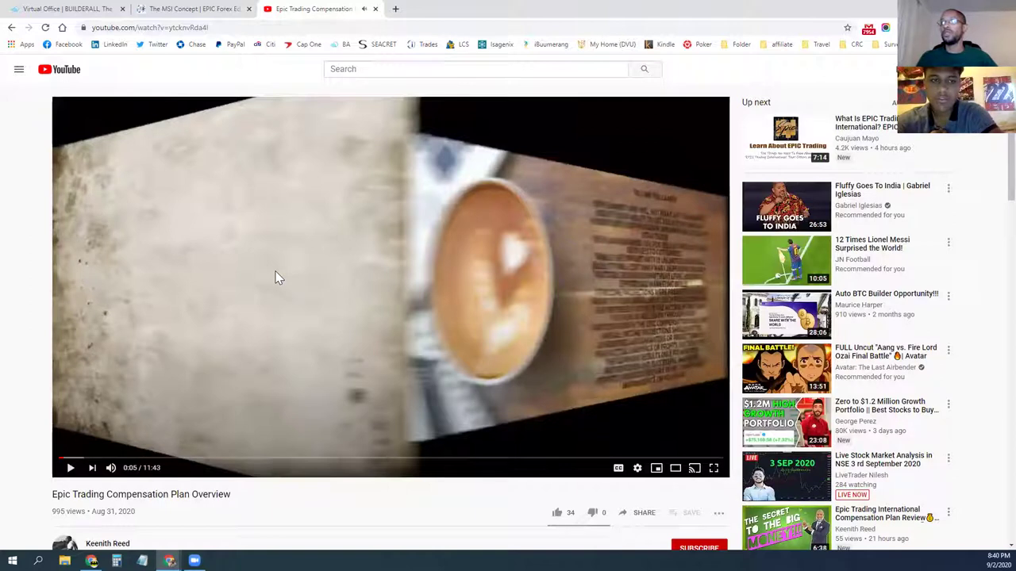
pyautogui.scroll(-2, 308, 308)
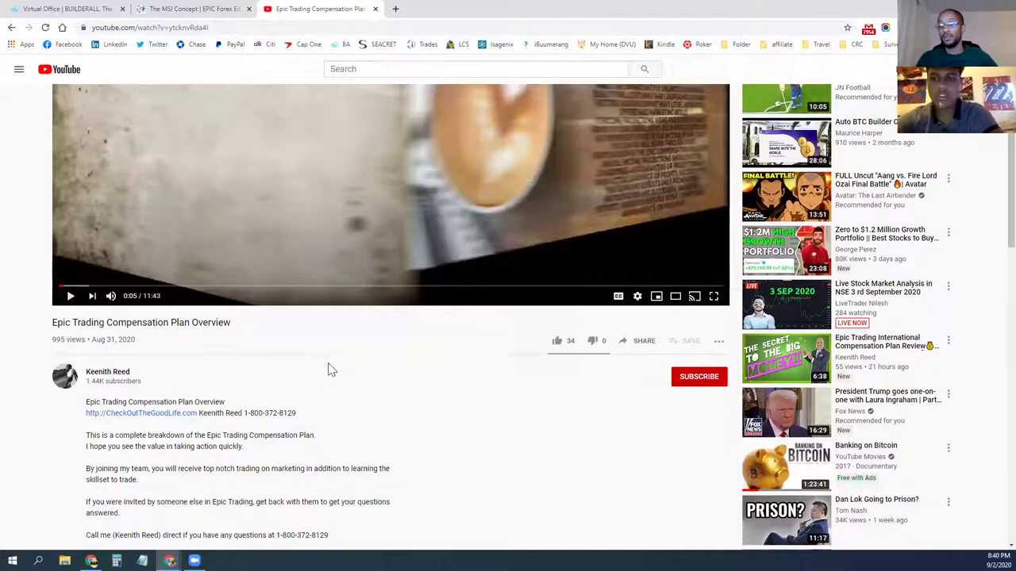
# Step: Return to the msimind.com/epic page, play the embedded compensation plan video from near its end, and leave it paused at its start
pyautogui.hotkey('ctrl', 'shift', 'Tab')
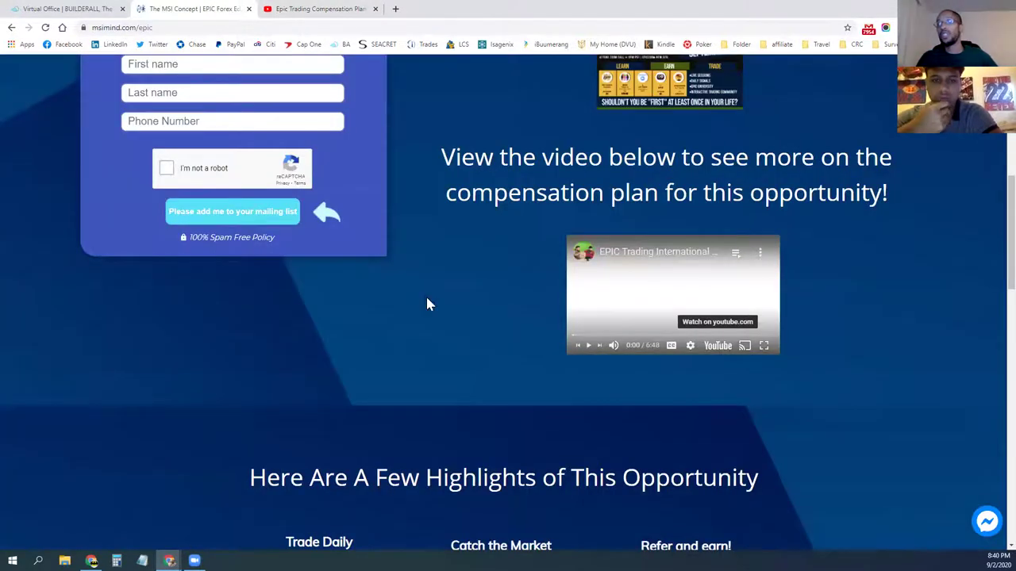
pyautogui.scroll(1, 460, 310)
pyautogui.scroll(-1, 501, 317)
pyautogui.click(601, 351)
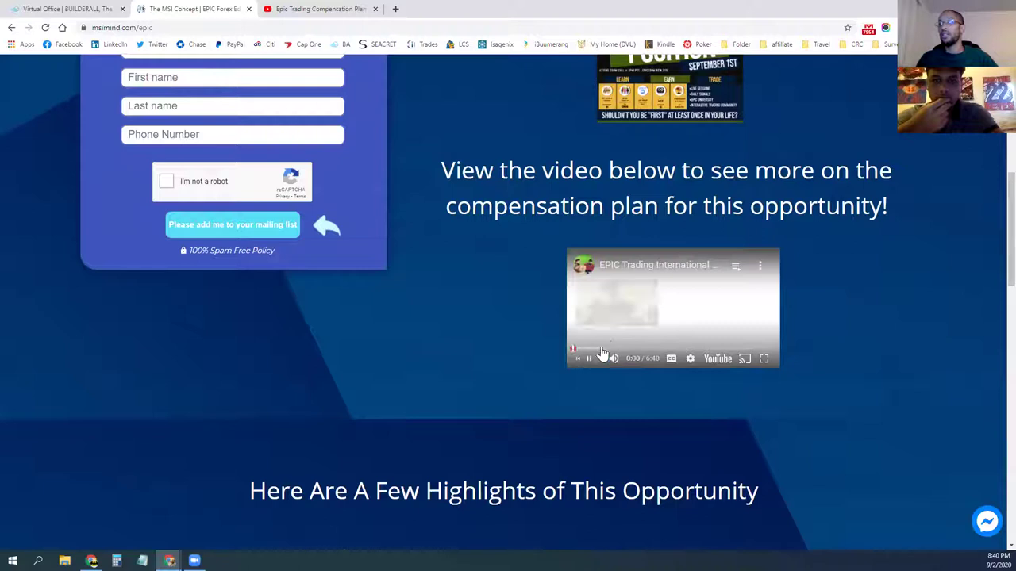
pyautogui.moveTo(587, 350); pyautogui.dragTo(763, 351)
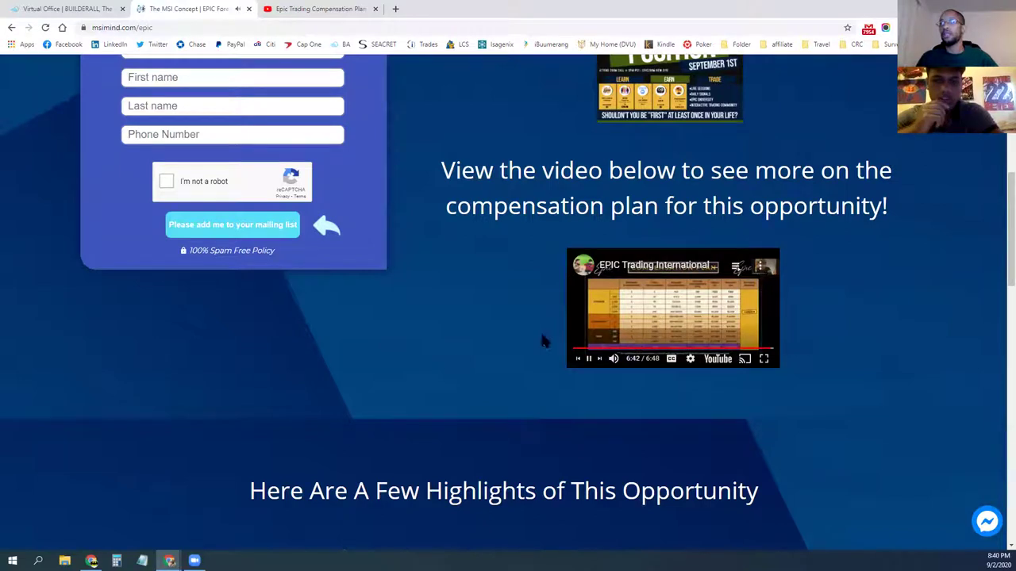
pyautogui.scroll(-2, 494, 337)
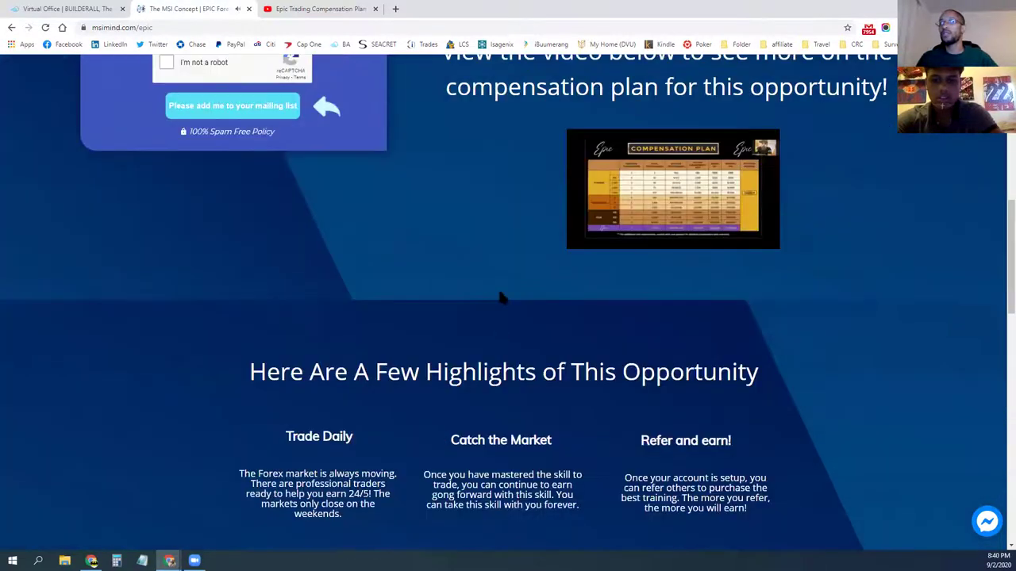
pyautogui.scroll(1, 488, 269)
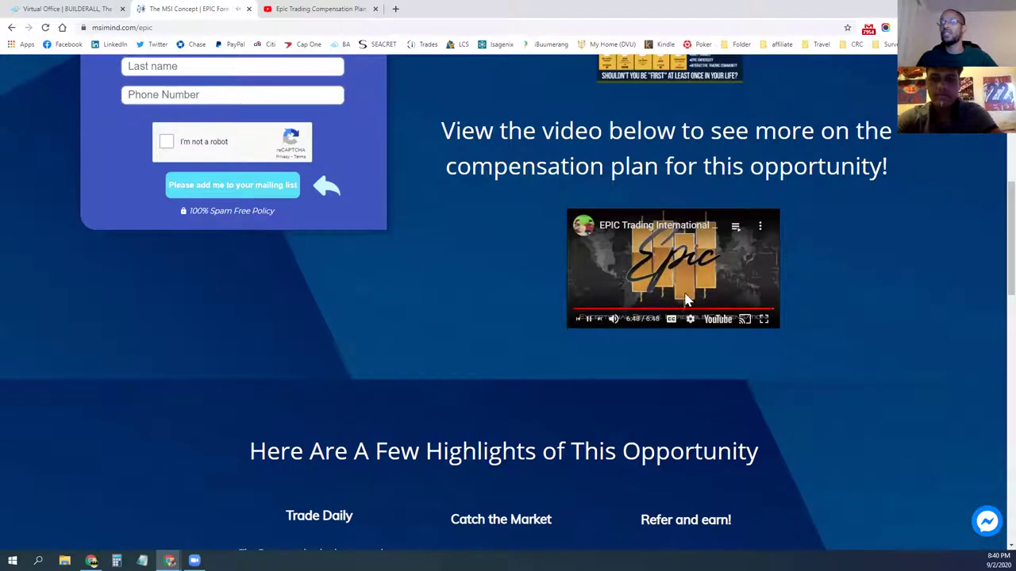
pyautogui.click(649, 272)
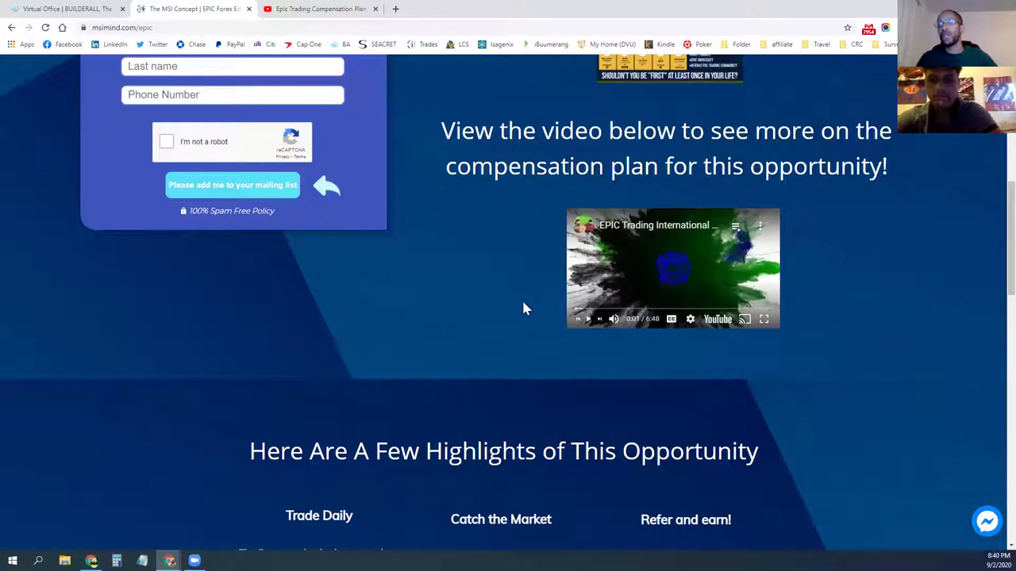
# Step: Review the msimind.com/epic page down through the plan disclaimer to the team and broker sign-up buttons, and return to its welcome section
pyautogui.scroll(-10, 528, 325)
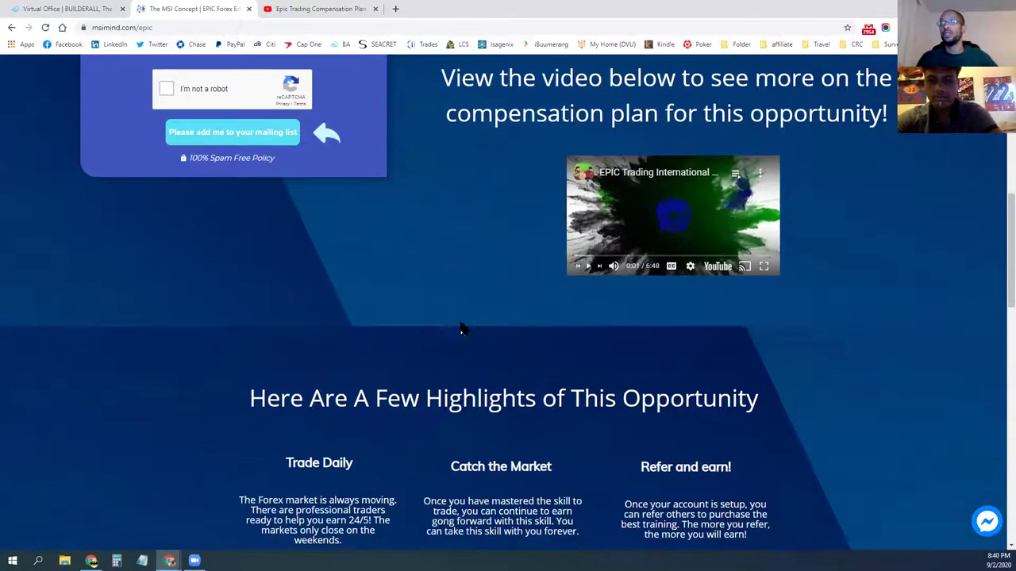
pyautogui.scroll(-2, 500, 340)
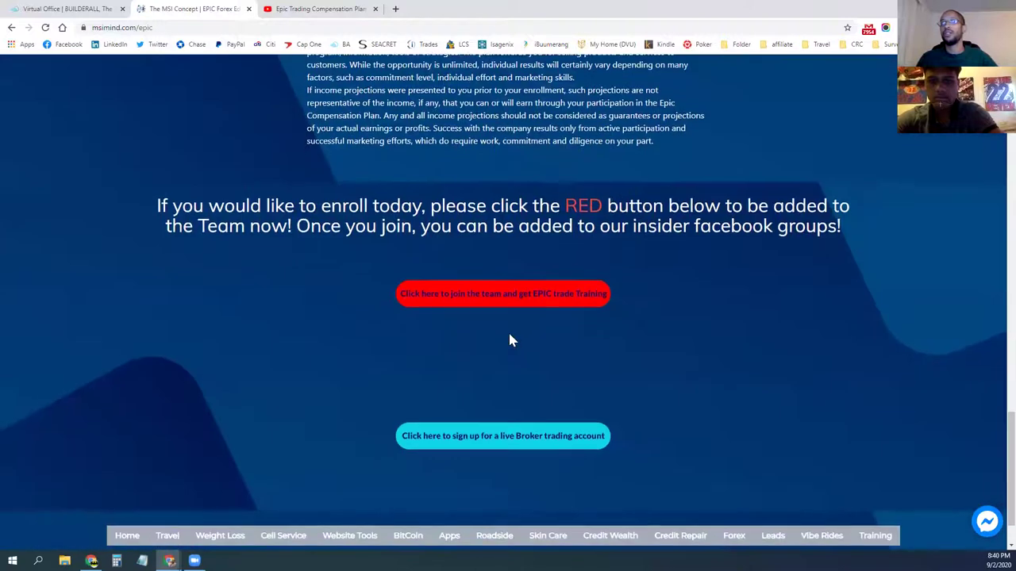
pyautogui.scroll(3, 508, 330)
pyautogui.scroll(-3, 508, 331)
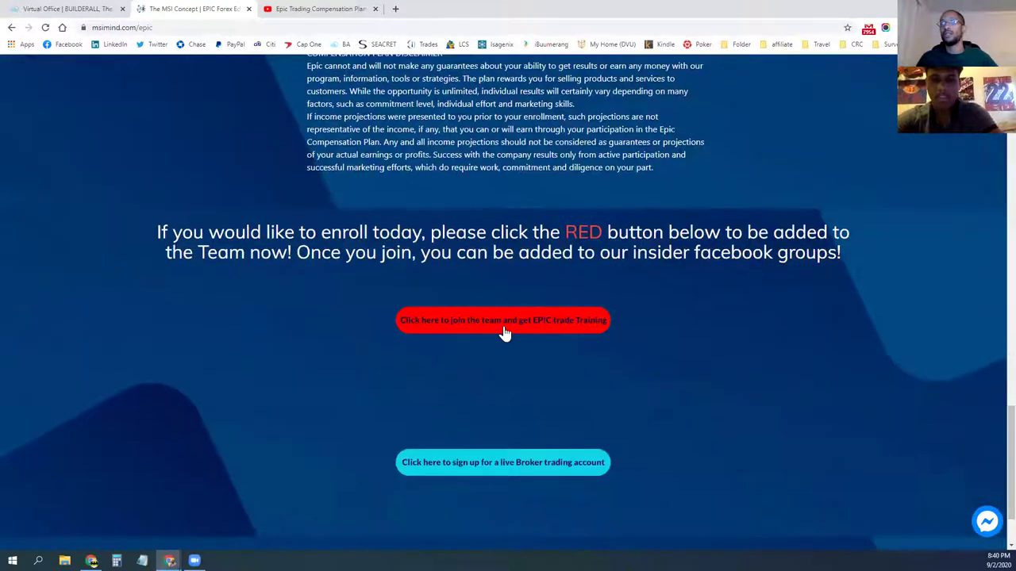
pyautogui.scroll(15, 274, 362)
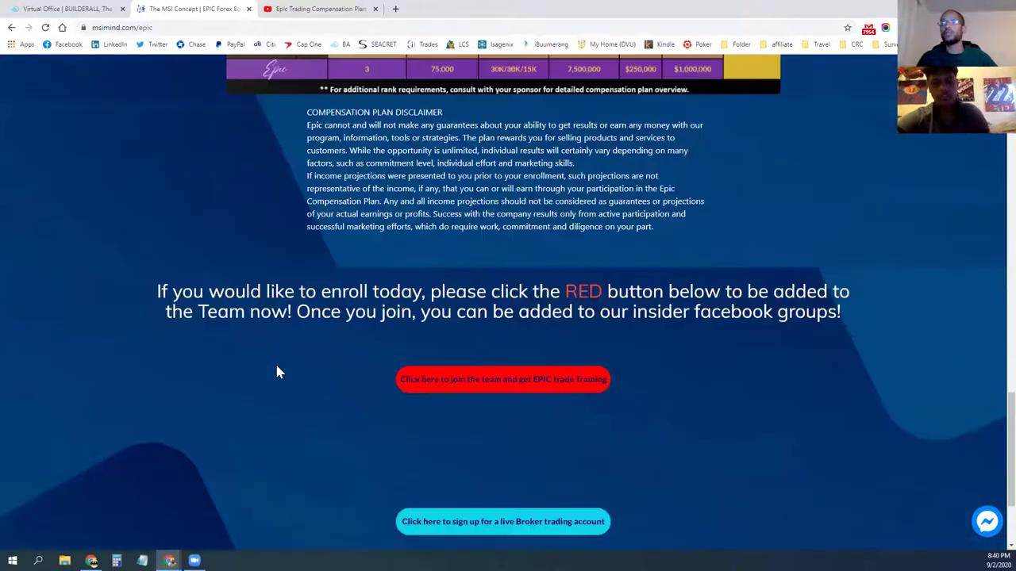
pyautogui.scroll(-2, 452, 389)
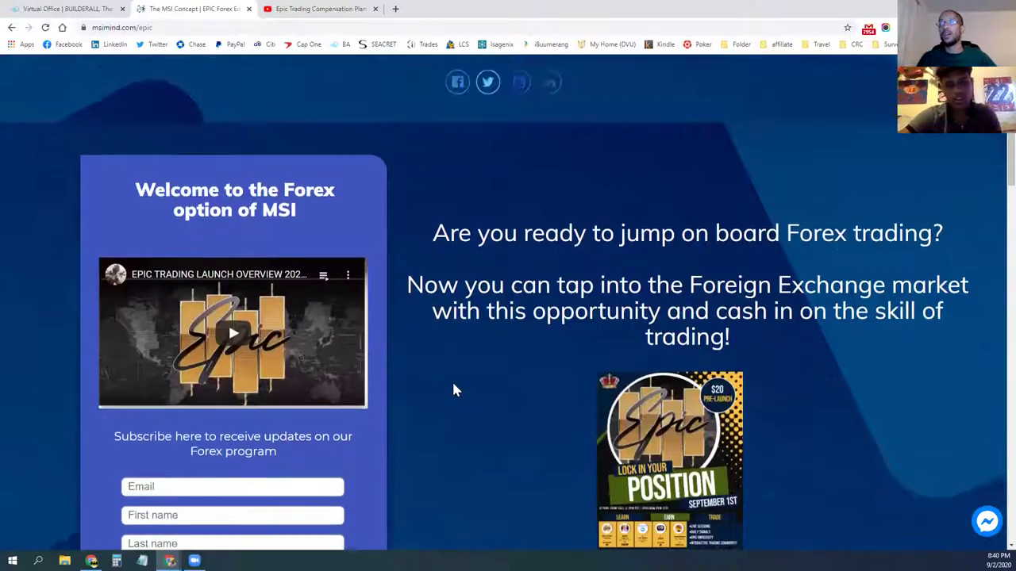
# Step: Review the msimind.com/epic page down to the red team enrolment button and return to its welcome section
pyautogui.scroll(-2, 782, 300)
pyautogui.scroll(-10, 477, 290)
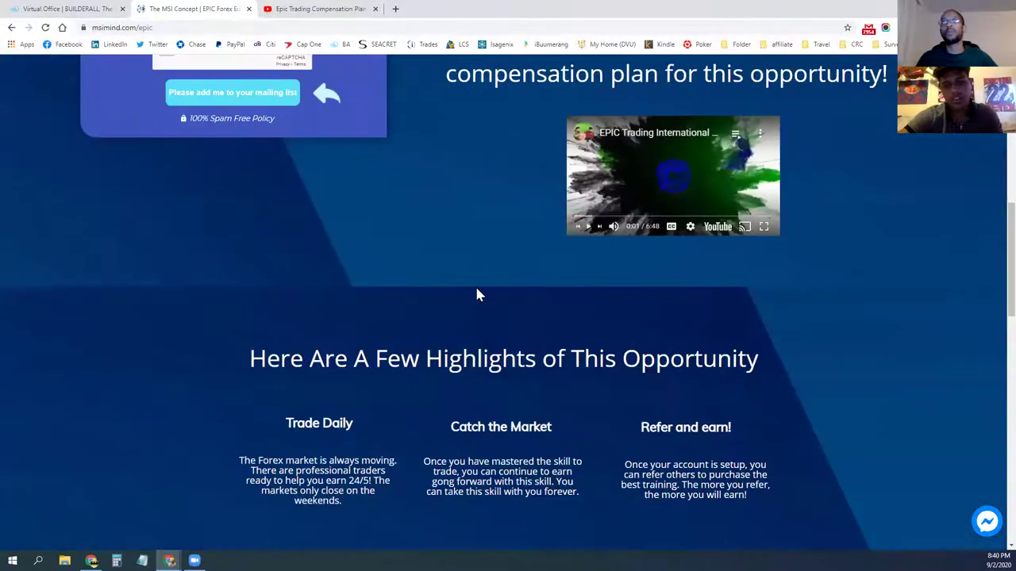
pyautogui.scroll(-3, 426, 251)
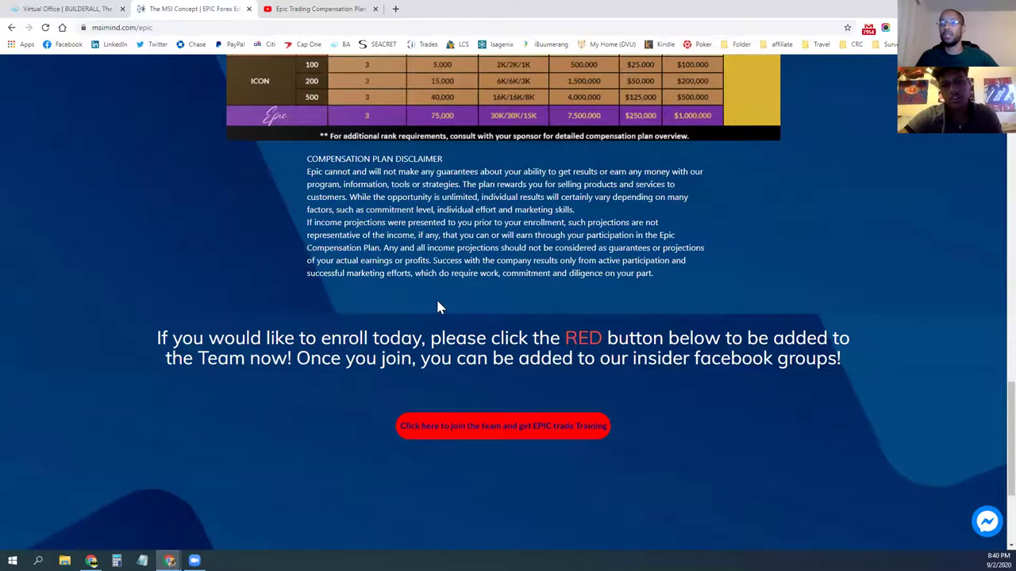
pyautogui.scroll(15, 408, 294)
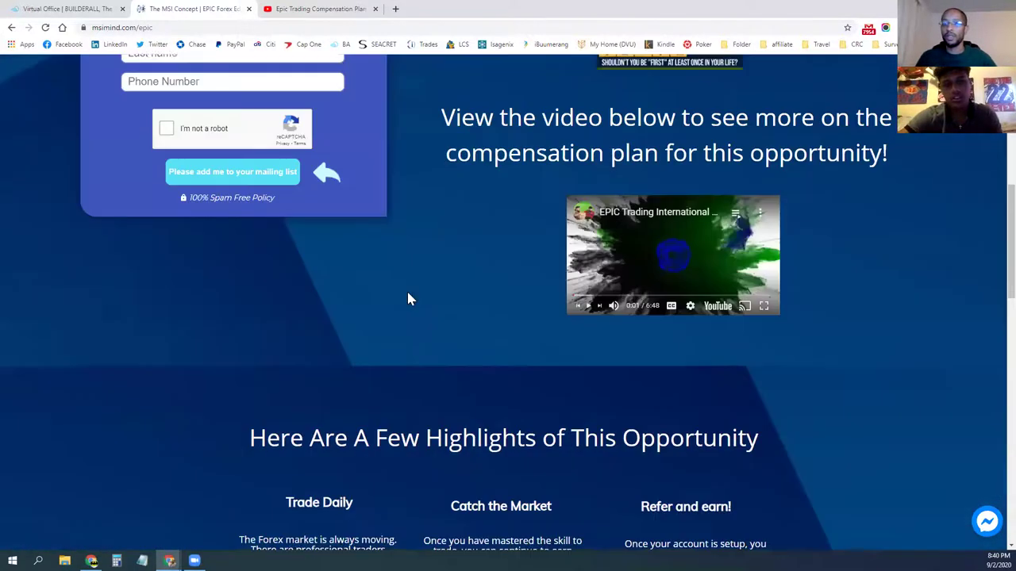
pyautogui.scroll(2, 490, 303)
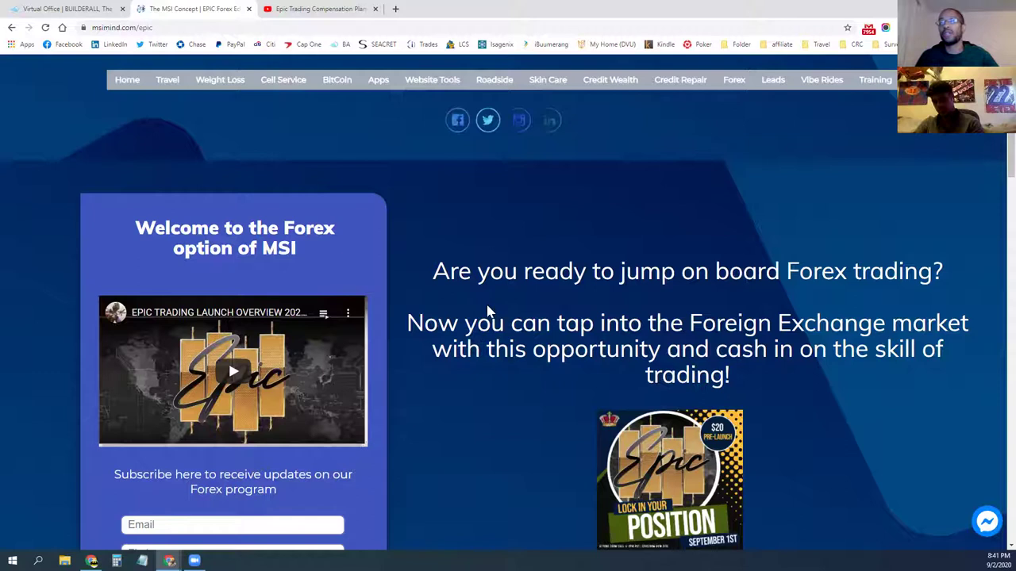
# Step: Examine the mailing-list form, embedded videos, opportunity highlights and compensation plan table on the msimind.com/epic page
pyautogui.scroll(-2, 488, 311)
pyautogui.scroll(-2, 502, 374)
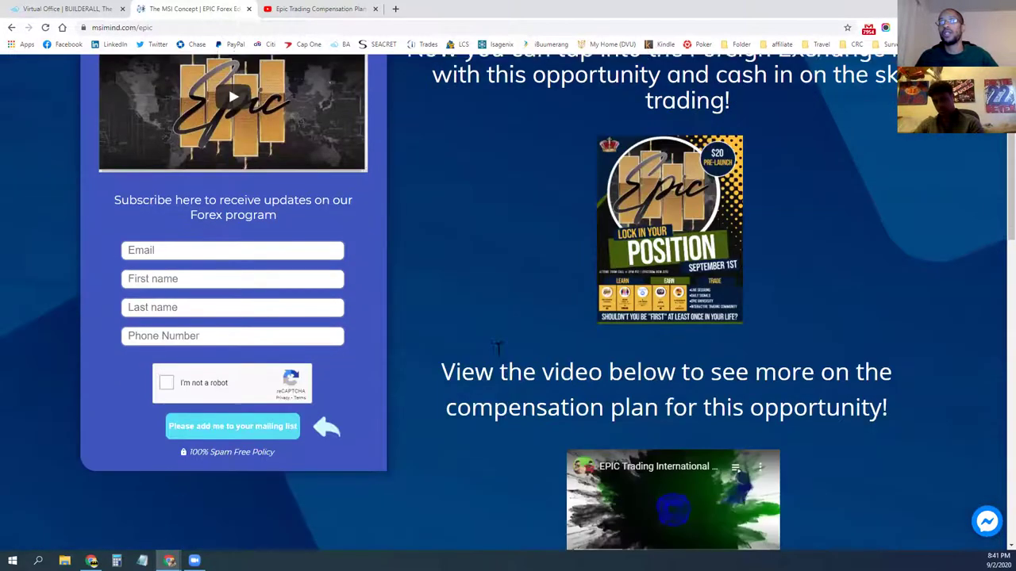
pyautogui.scroll(-2, 466, 294)
pyautogui.scroll(-2, 466, 296)
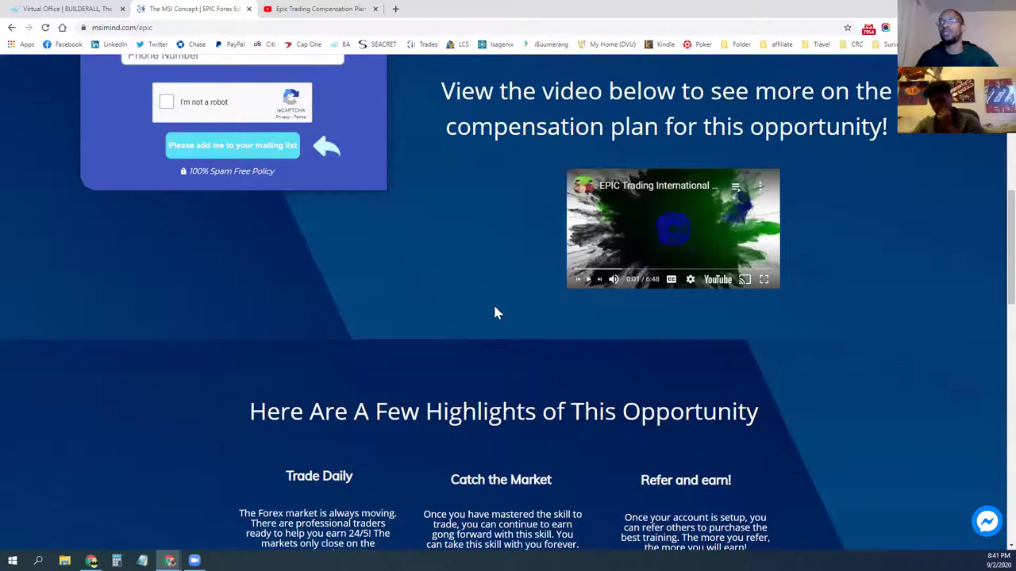
pyautogui.scroll(6, 445, 290)
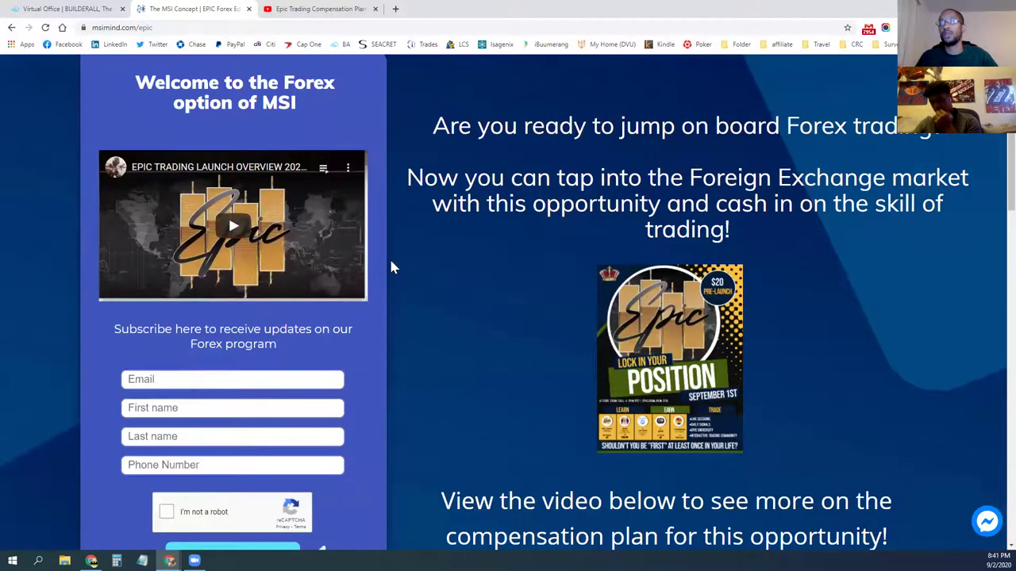
pyautogui.scroll(-10, 424, 274)
pyautogui.scroll(-8, 352, 273)
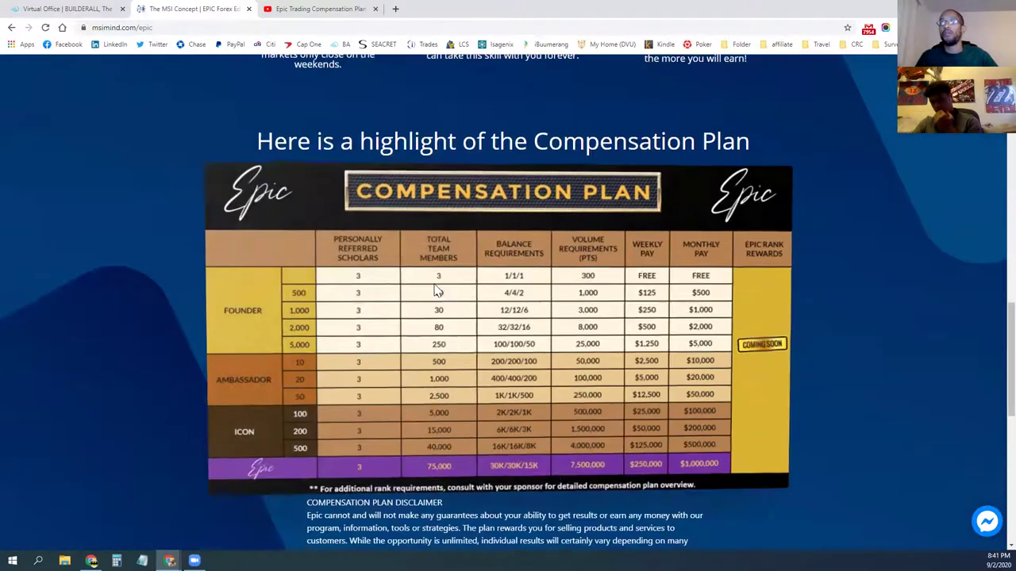
pyautogui.scroll(7, 238, 266)
pyautogui.scroll(15, 318, 283)
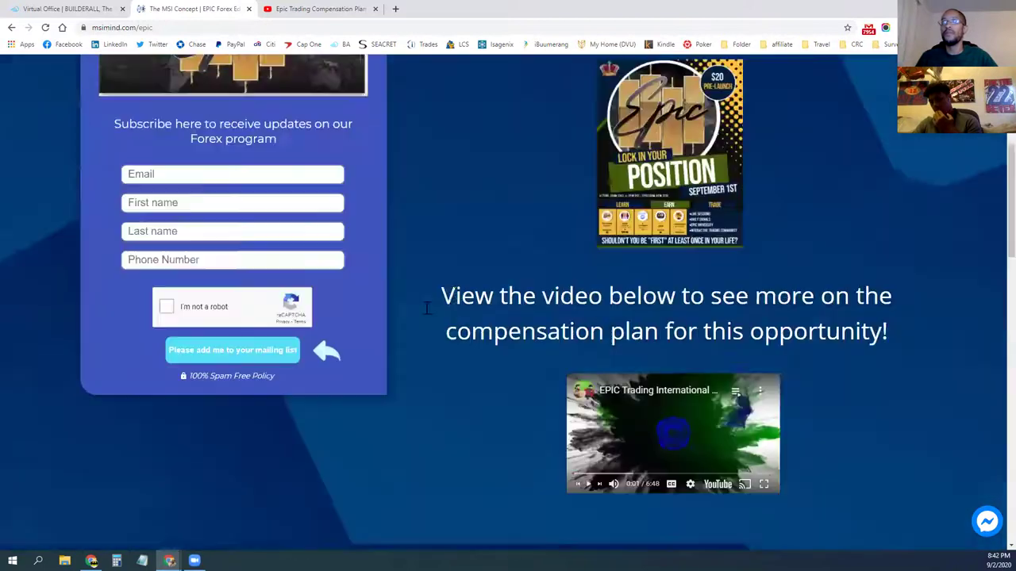
pyautogui.scroll(-2, 489, 373)
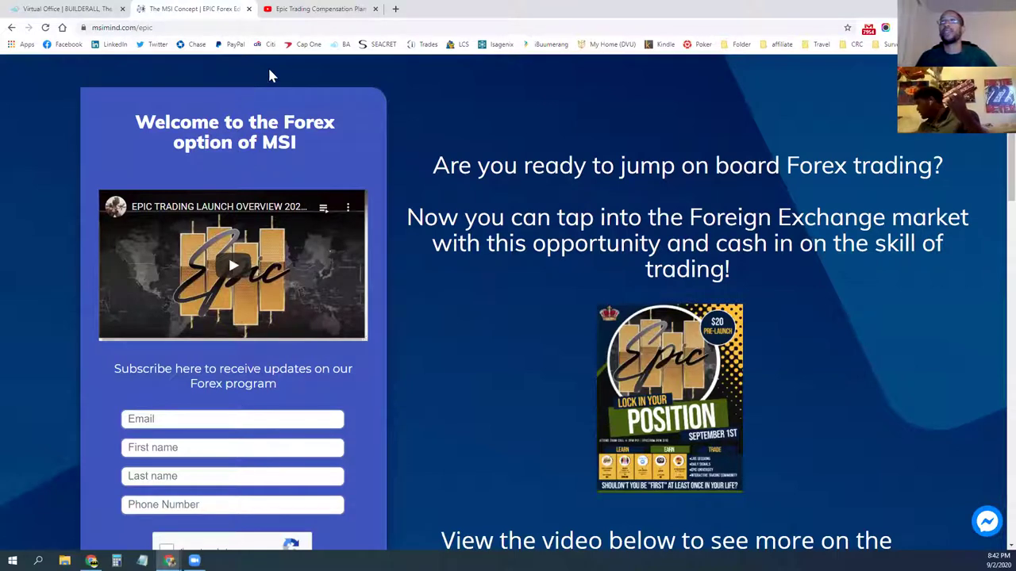
# Step: In the Builderall Virtual Office, prepare a support chat for Support English with the question "loading image" and close it without starting
pyautogui.click(60, 10)
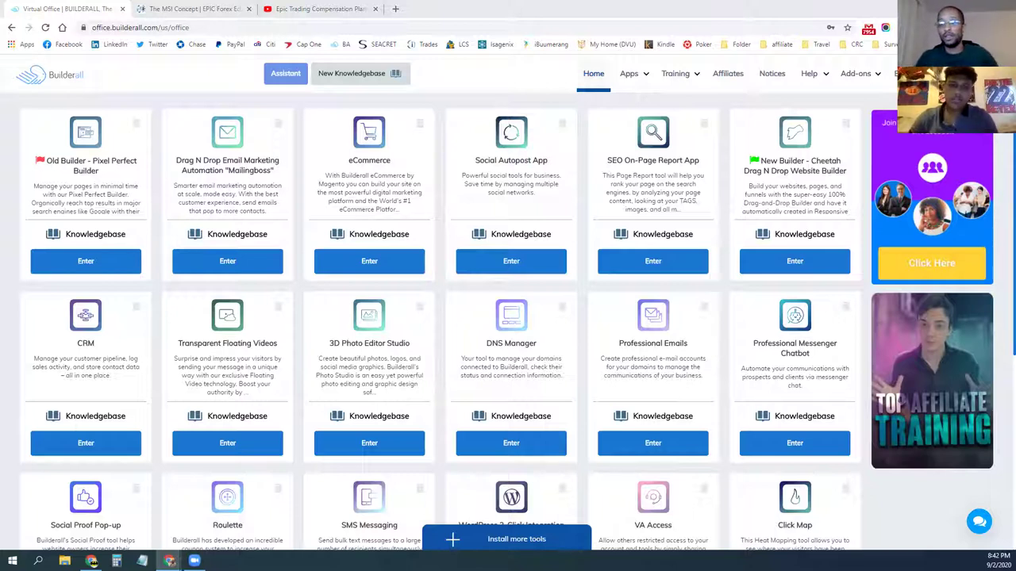
pyautogui.click(979, 521)
pyautogui.click(826, 350)
pyautogui.click(850, 424)
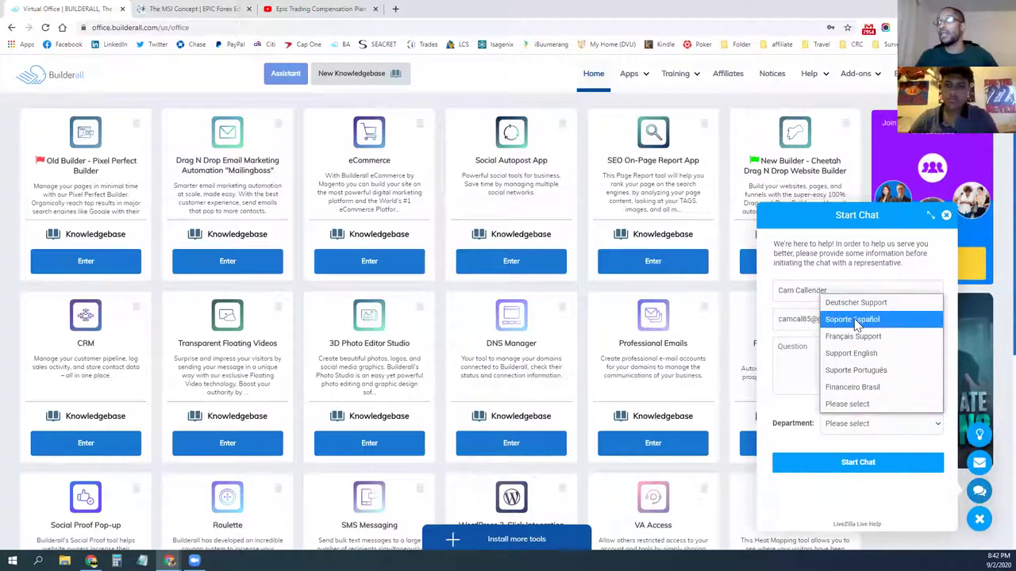
pyautogui.click(851, 353)
pyautogui.click(802, 358)
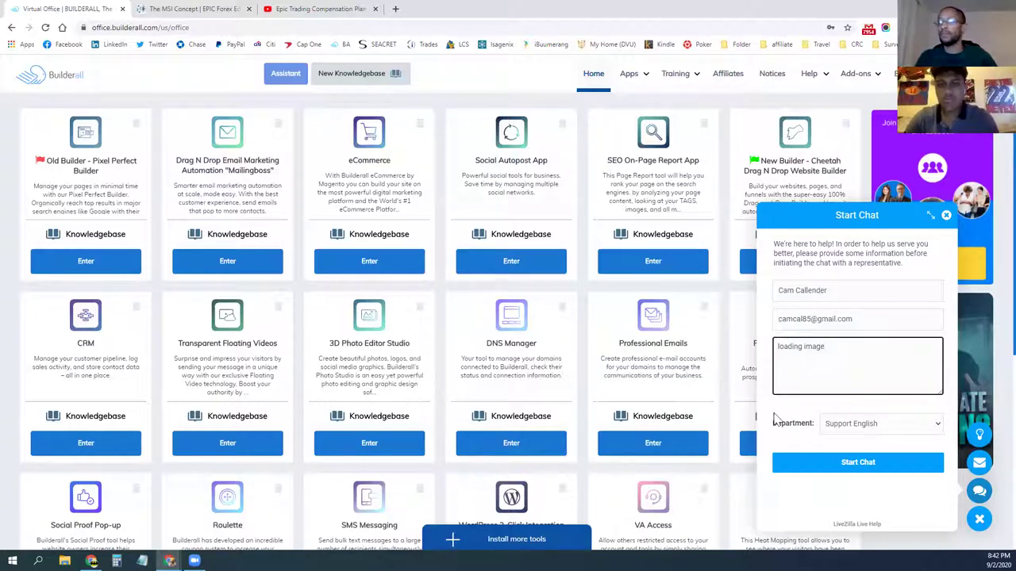
pyautogui.click(946, 215)
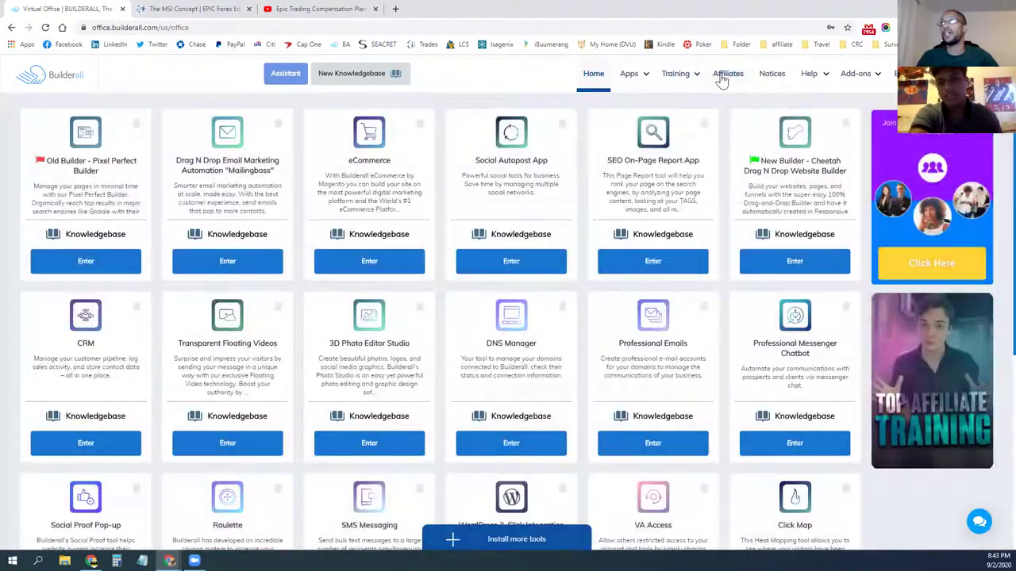
# Step: Open the Builderall affiliate dashboard and examine its earnings estimate, all-time earnings, current earnings and bonus sections
pyautogui.click(722, 80)
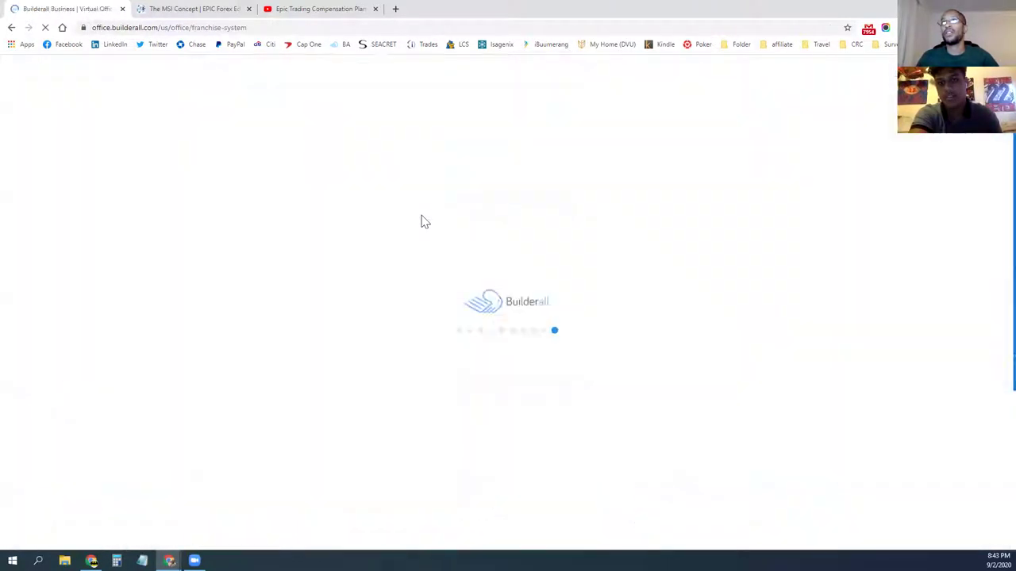
pyautogui.scroll(-4, 208, 249)
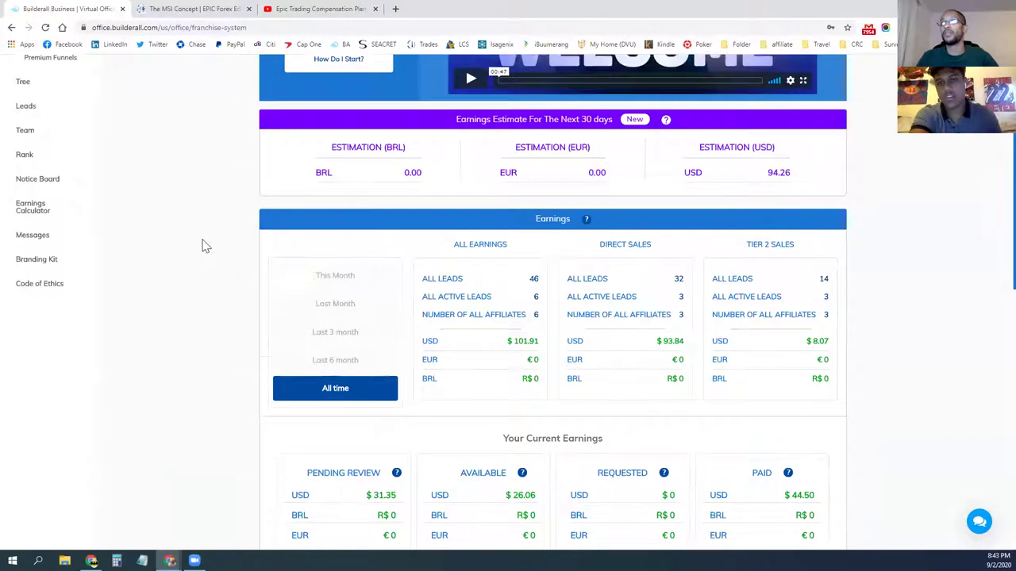
pyautogui.scroll(-3, 192, 240)
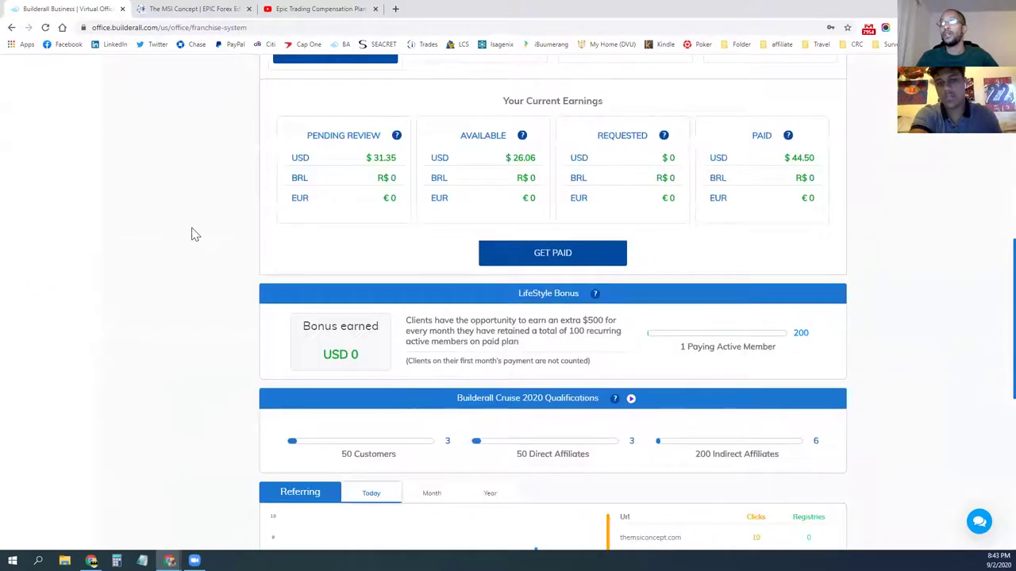
pyautogui.scroll(-2, 194, 234)
pyautogui.scroll(9, 197, 232)
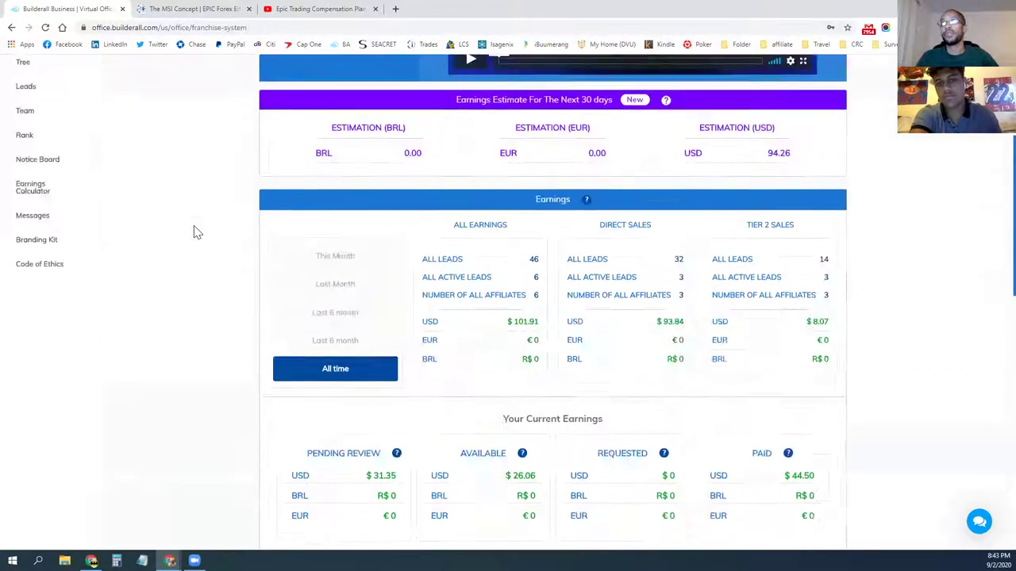
pyautogui.scroll(1, 197, 232)
pyautogui.scroll(-2, 188, 257)
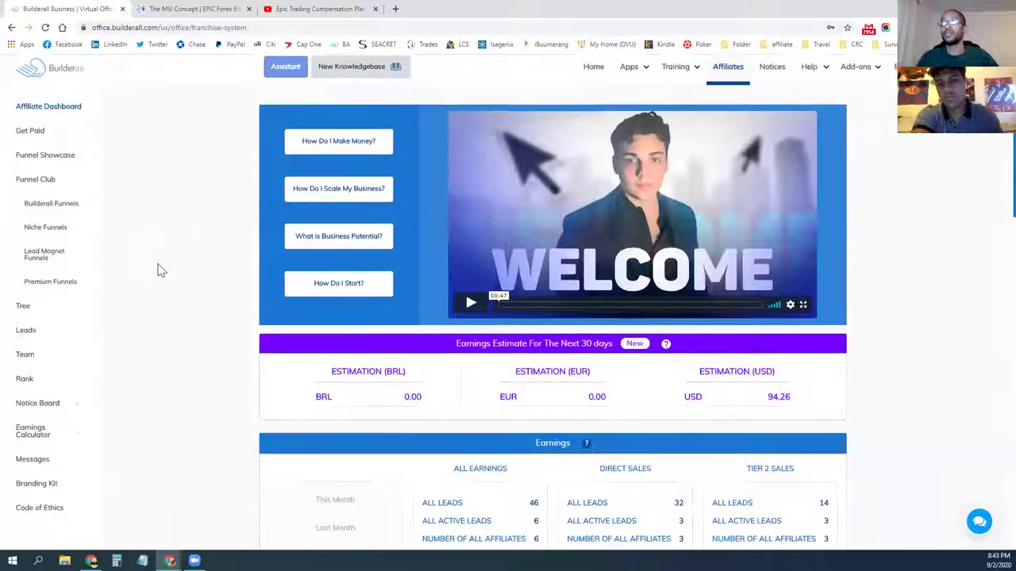
pyautogui.scroll(-2, 174, 265)
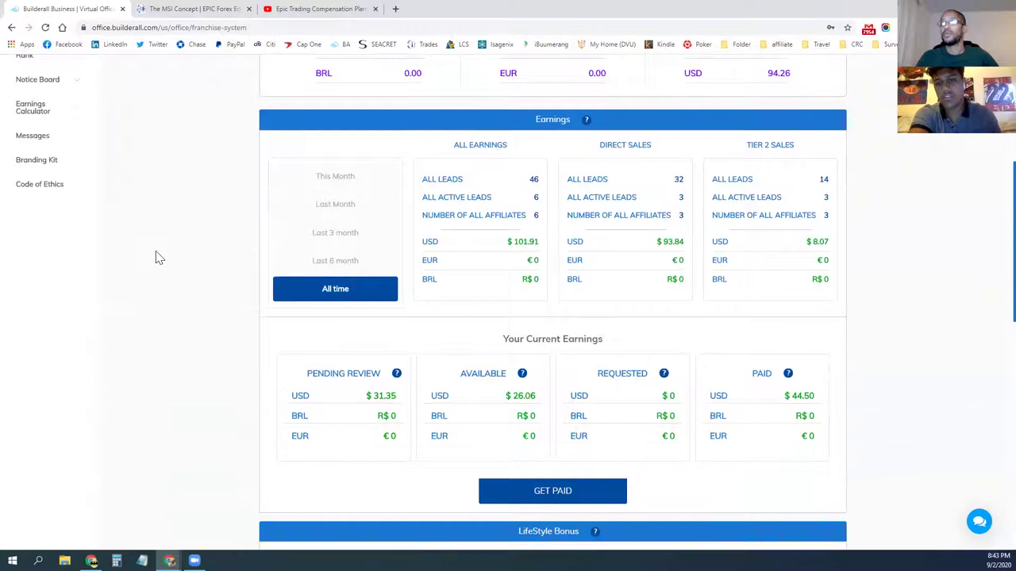
# Step: View the Premium earnings calculator in the affiliate area and return to the Virtual Office home page
pyautogui.scroll(3, 157, 257)
pyautogui.click(35, 366)
pyautogui.click(42, 437)
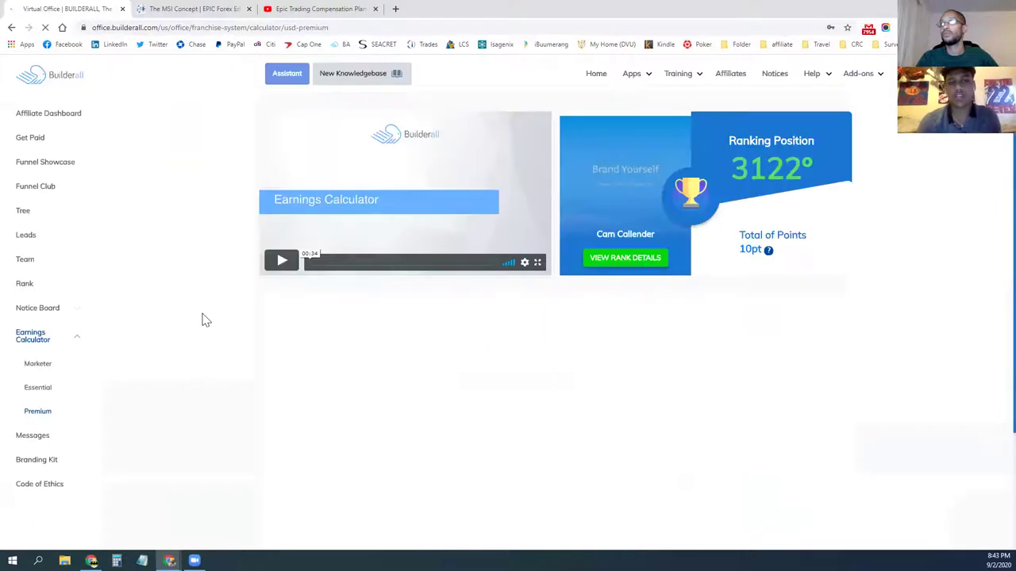
pyautogui.scroll(-2, 175, 320)
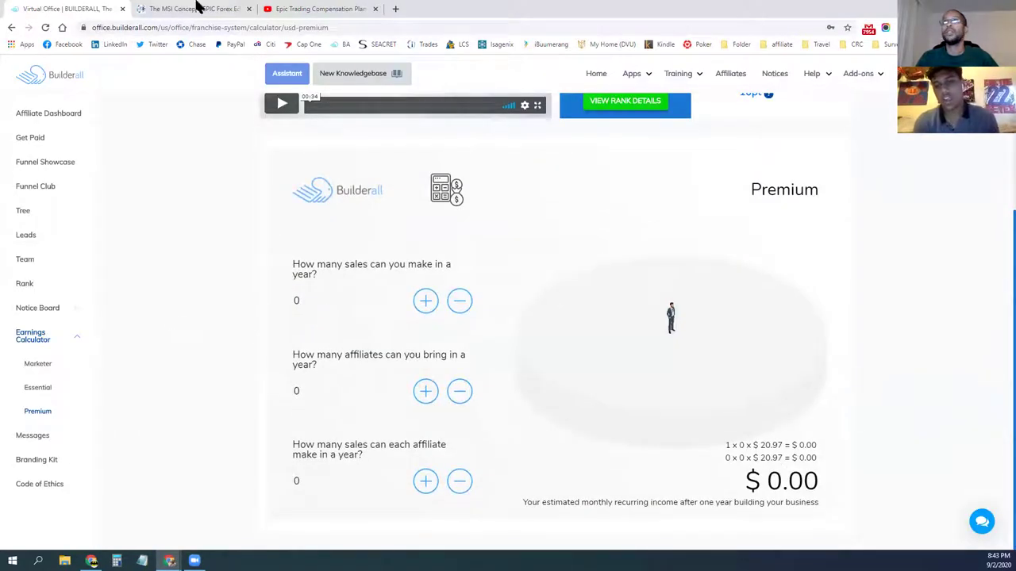
pyautogui.scroll(2, 168, 193)
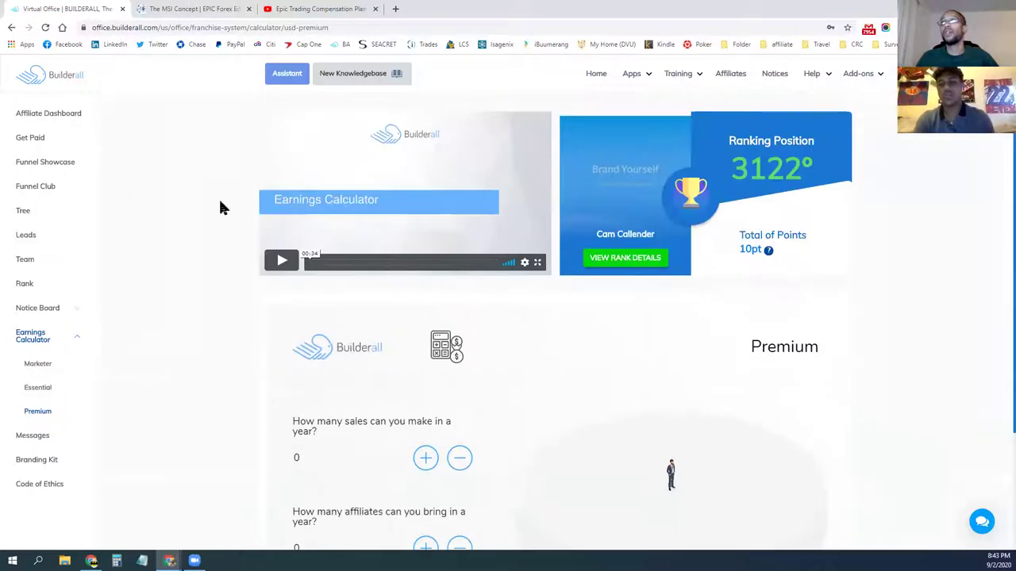
pyautogui.click(596, 73)
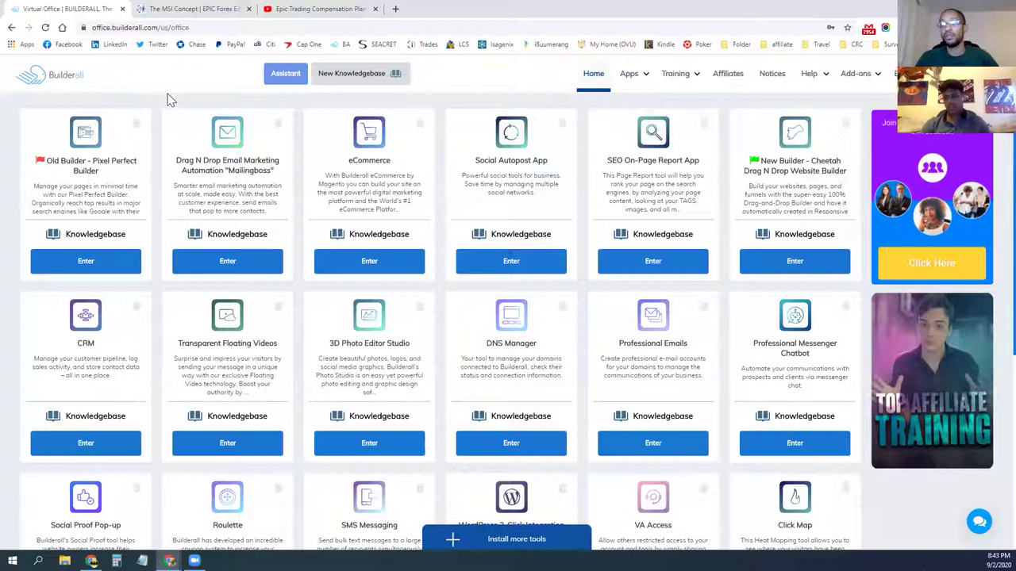
# Step: Open themsiconcept.com in a new tab and view the monthly plans on its plans page
pyautogui.click(401, 14)
pyautogui.write('t')
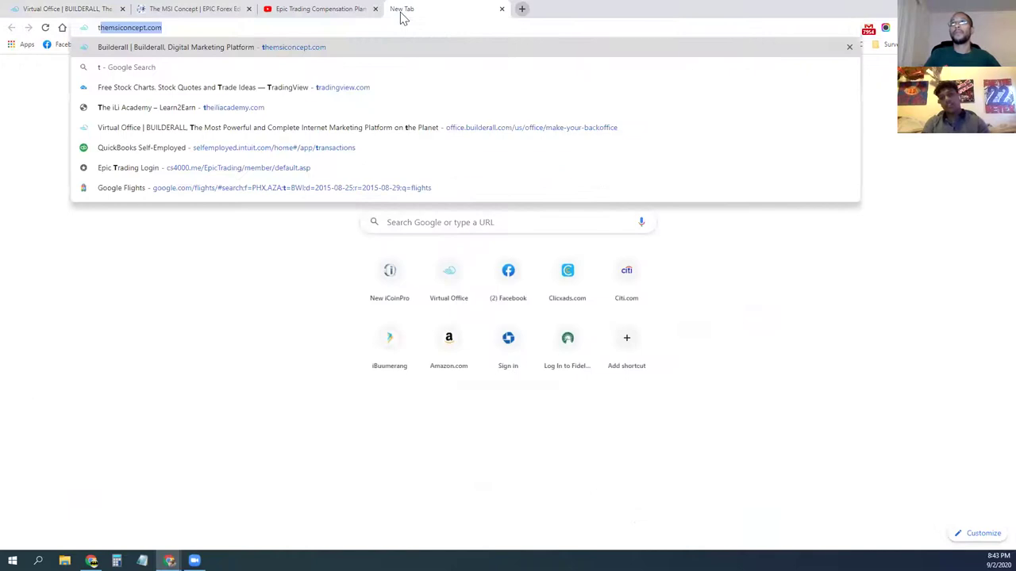
pyautogui.press('Return')
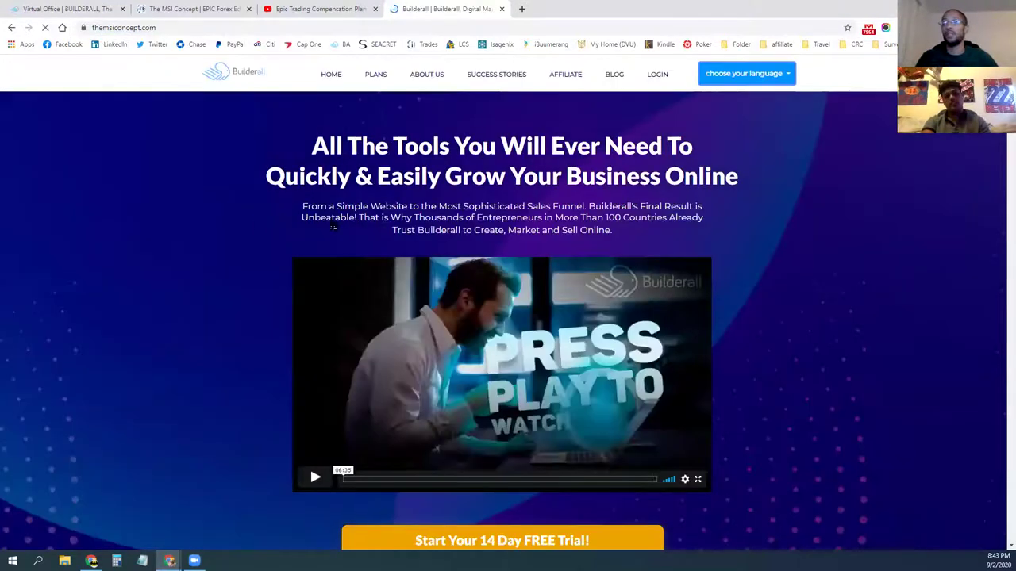
pyautogui.click(379, 80)
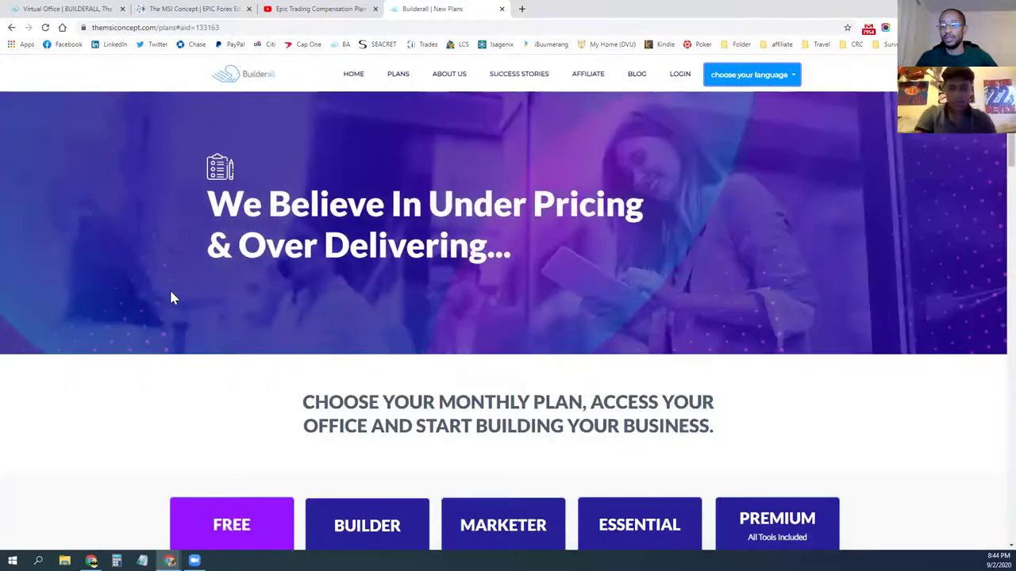
pyautogui.scroll(-5, 173, 298)
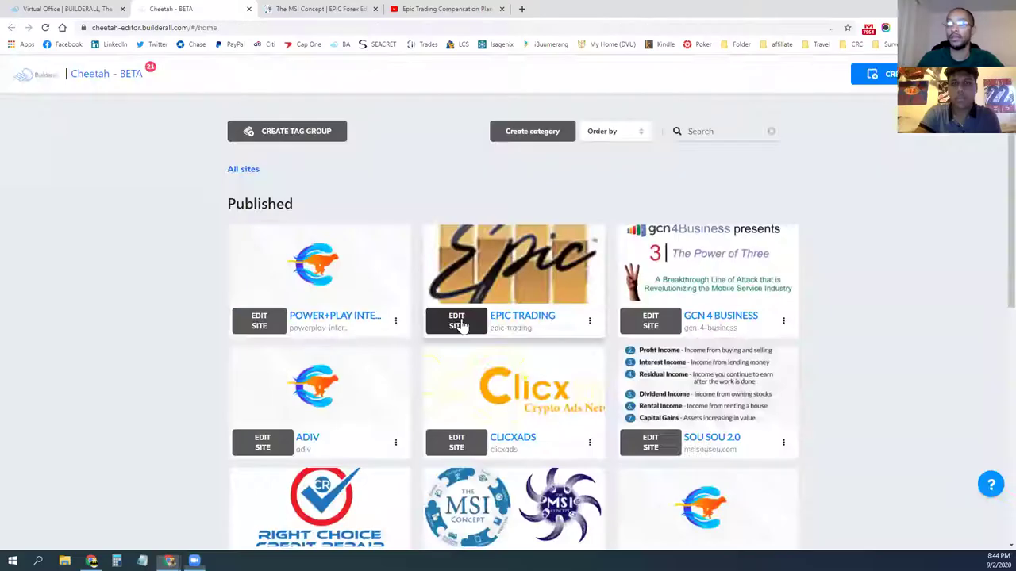
# Step: Open the EPIC Trading site in the Cheetah builder and start editing its EPIC Trading page
pyautogui.click(460, 324)
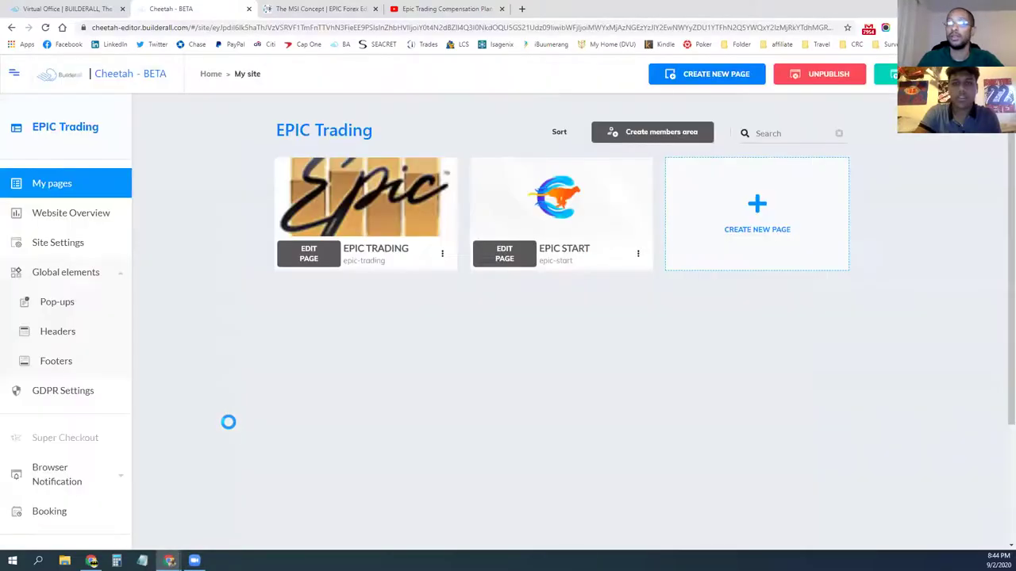
pyautogui.click(300, 254)
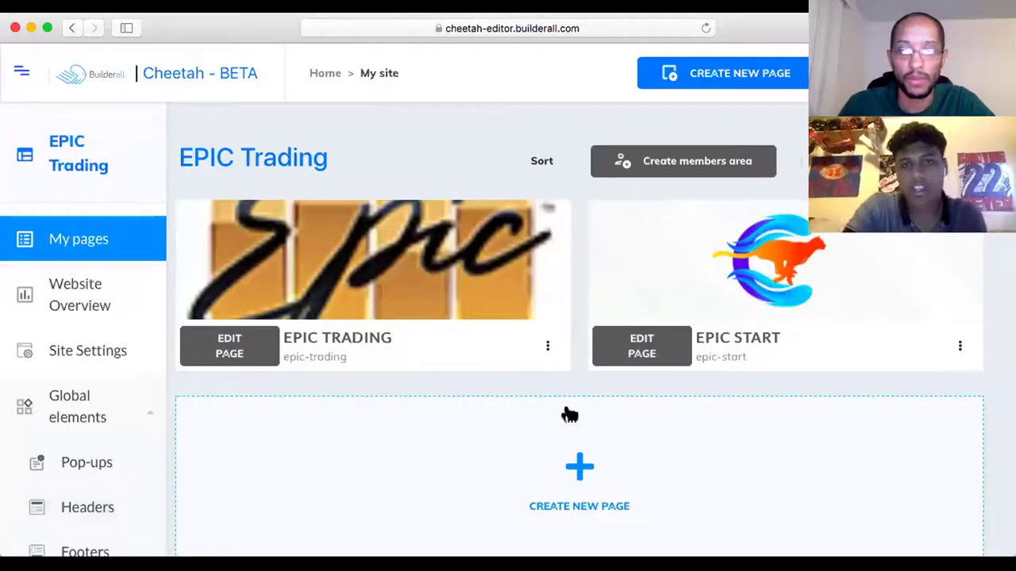
# Step: Try opening the EPIC Trading page in the editor with the Safari window in full screen, and leave full screen
pyautogui.click(46, 28)
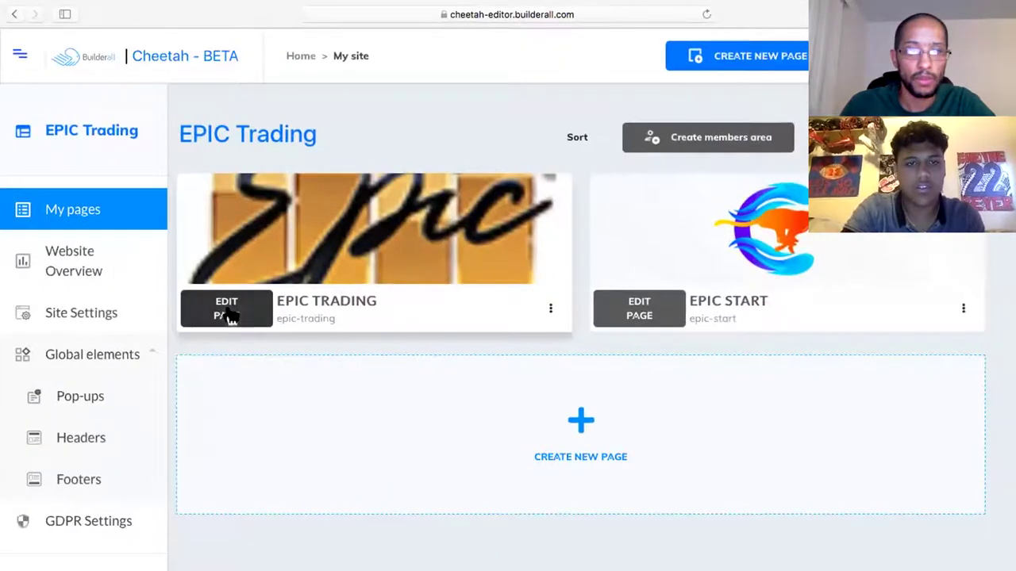
pyautogui.click(227, 315)
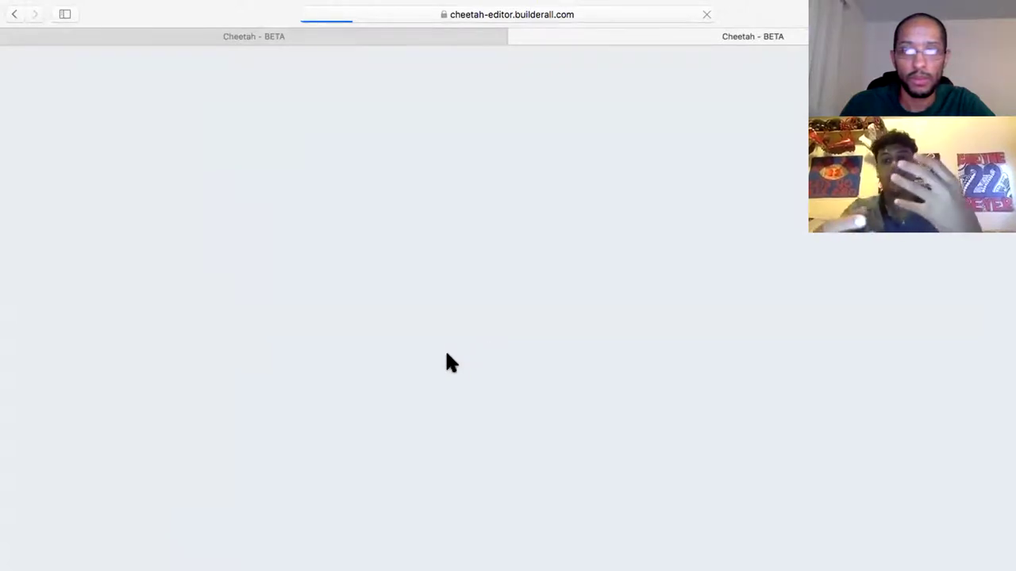
pyautogui.click(234, 37)
pyautogui.click(648, 35)
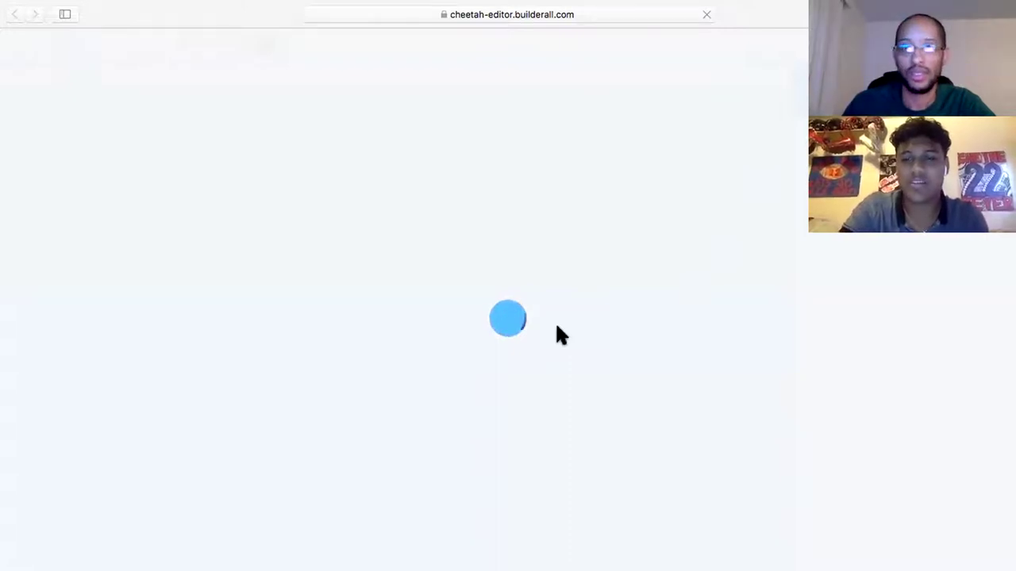
pyautogui.press('ctrl+super+f')
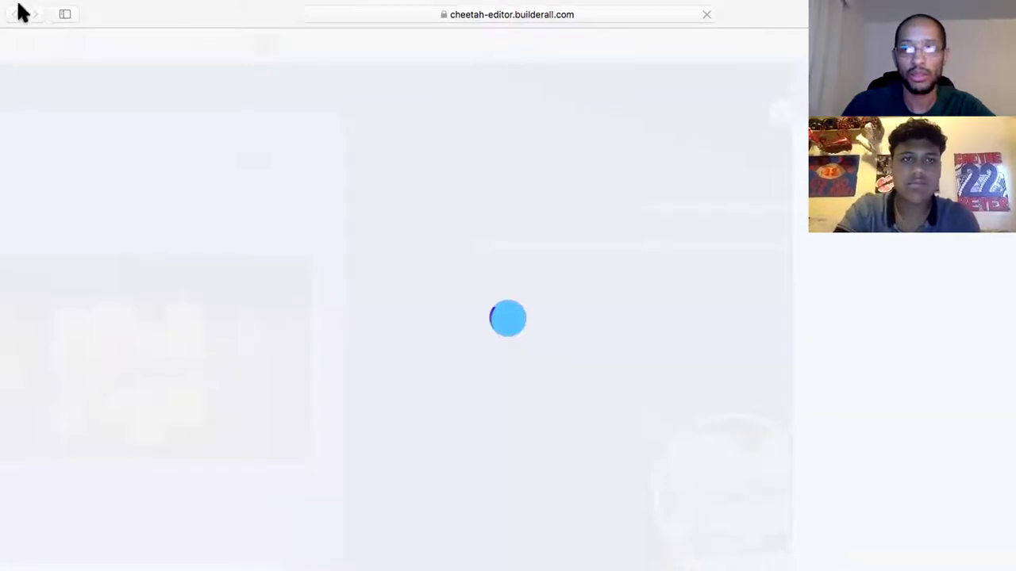
pyautogui.moveTo(23, 14)
pyautogui.click(44, 29)
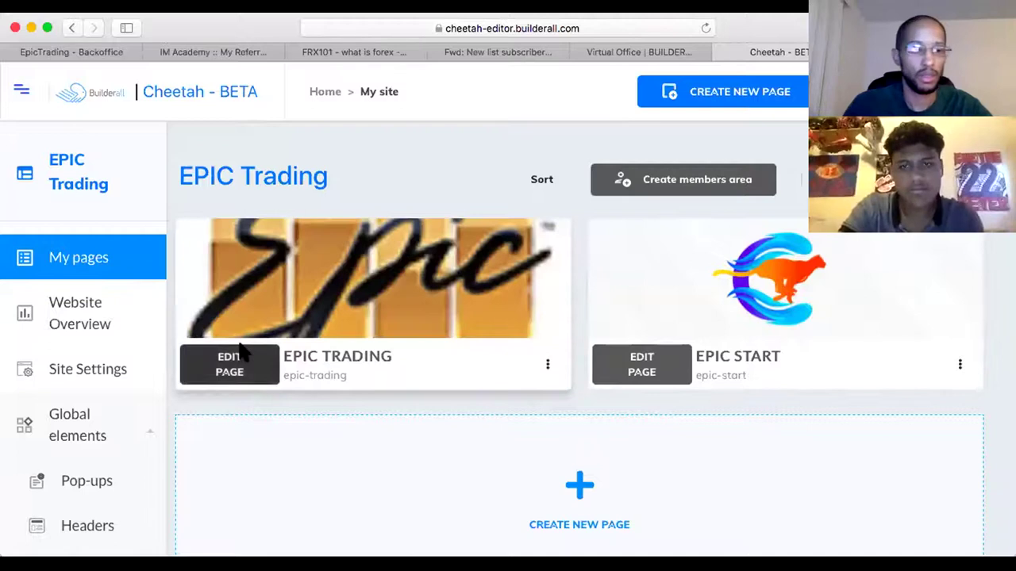
# Step: Open the EPIC Trading page in the Cheetah editor and move its tab out of the browser's tab bar
pyautogui.click(238, 355)
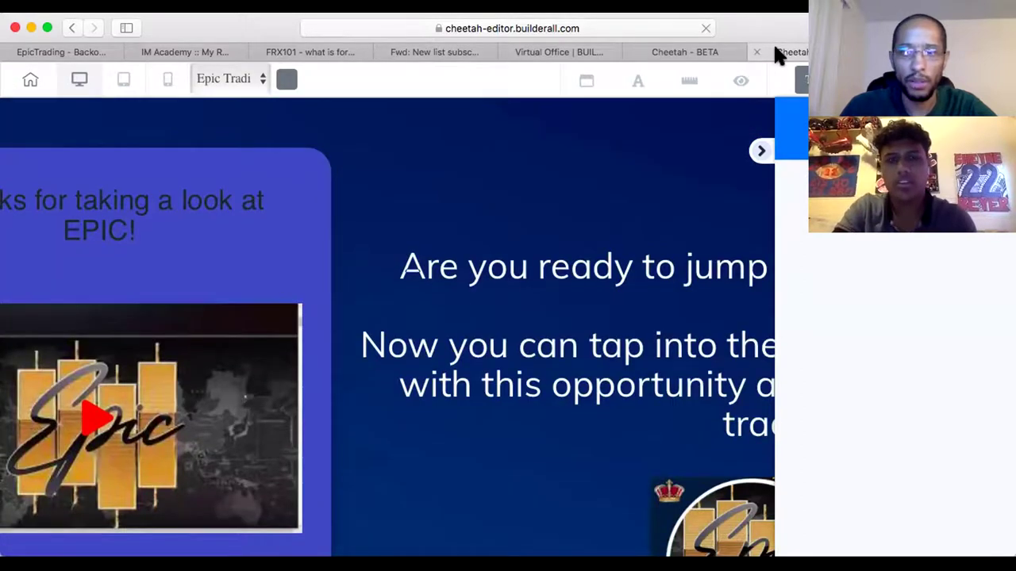
pyautogui.moveTo(776, 51); pyautogui.dragTo(79, 35)
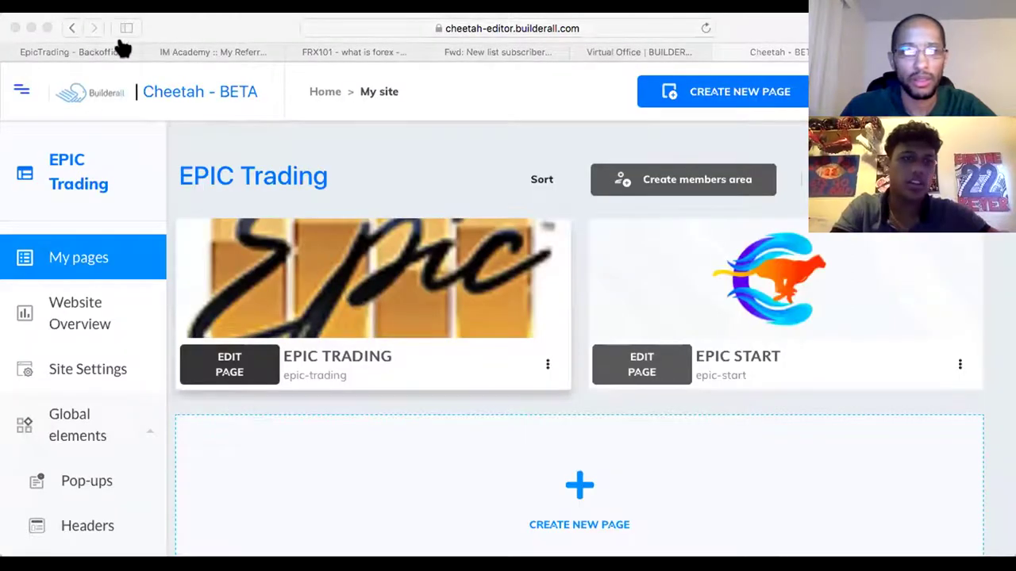